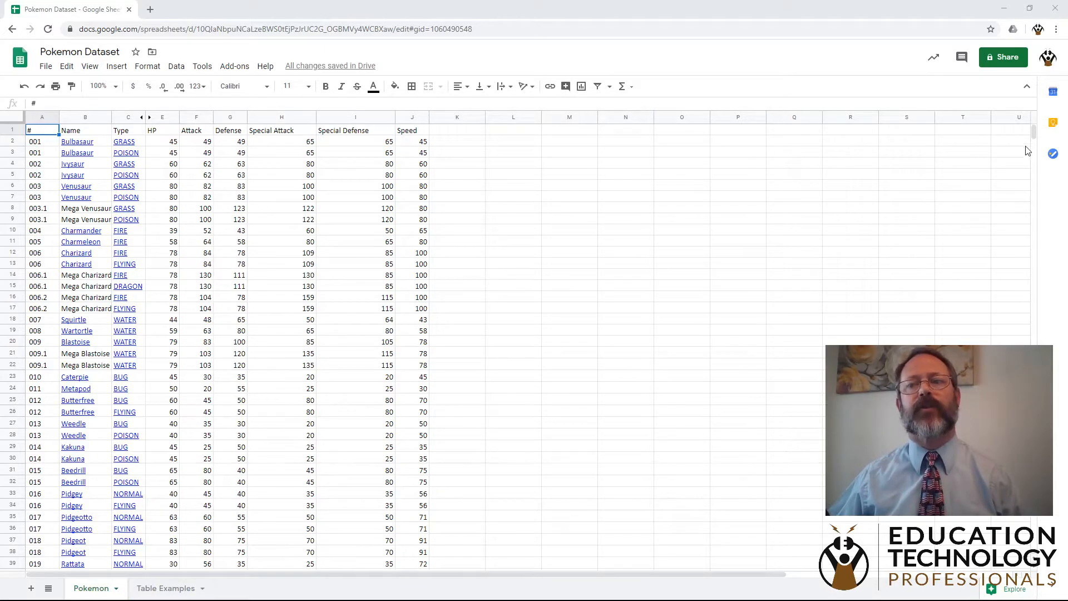
Look through the first rows of the Pokemon sheet and set the zoom to 125%.
left_click_drag(1032, 134, 951, 148)
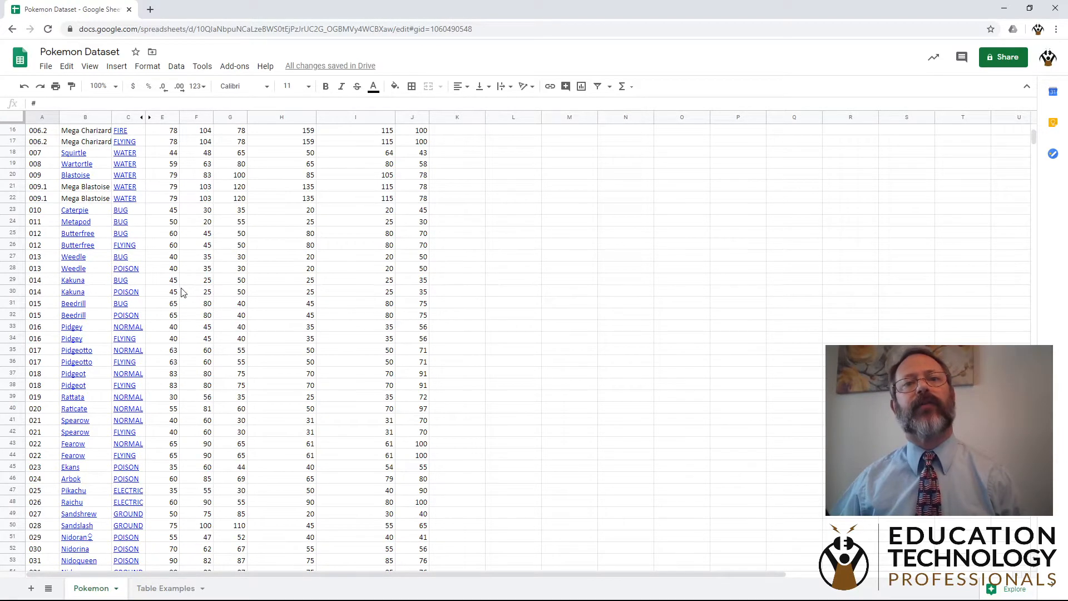
scroll(192, 294, "up", 5)
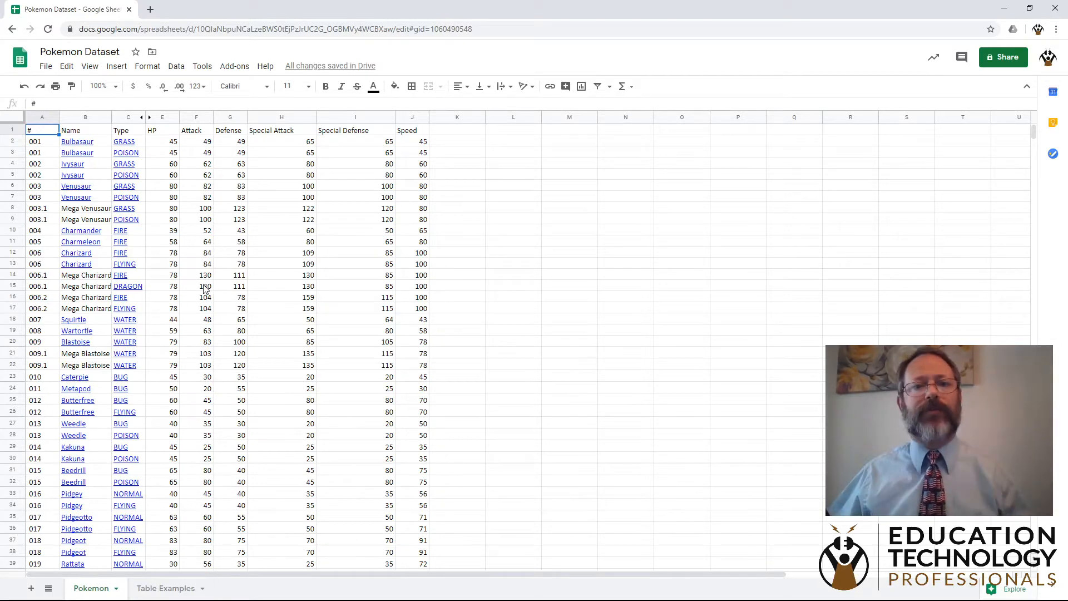
left_click(103, 85)
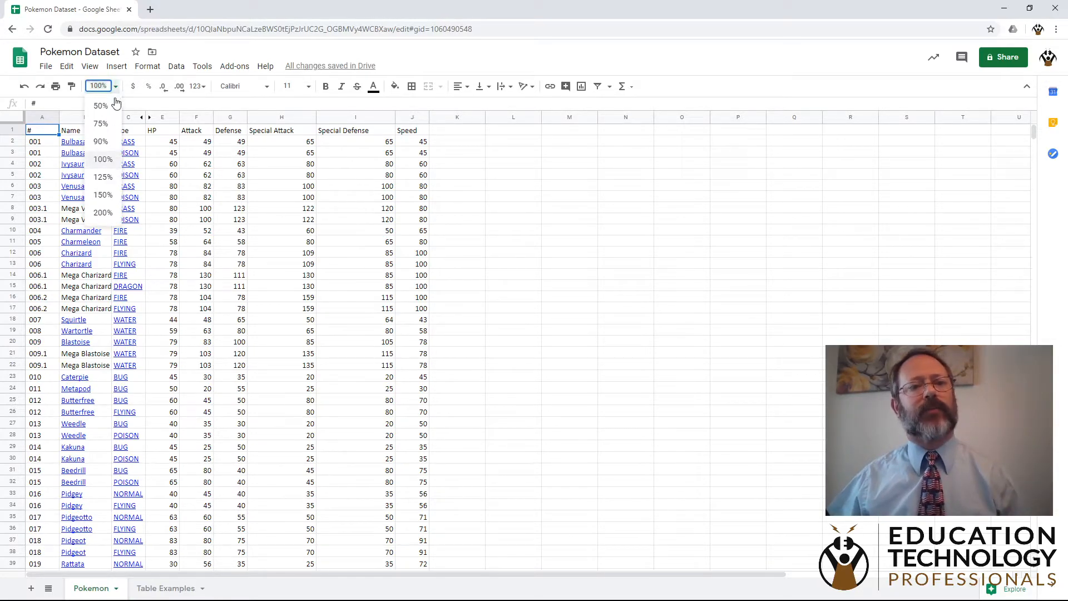
left_click(107, 177)
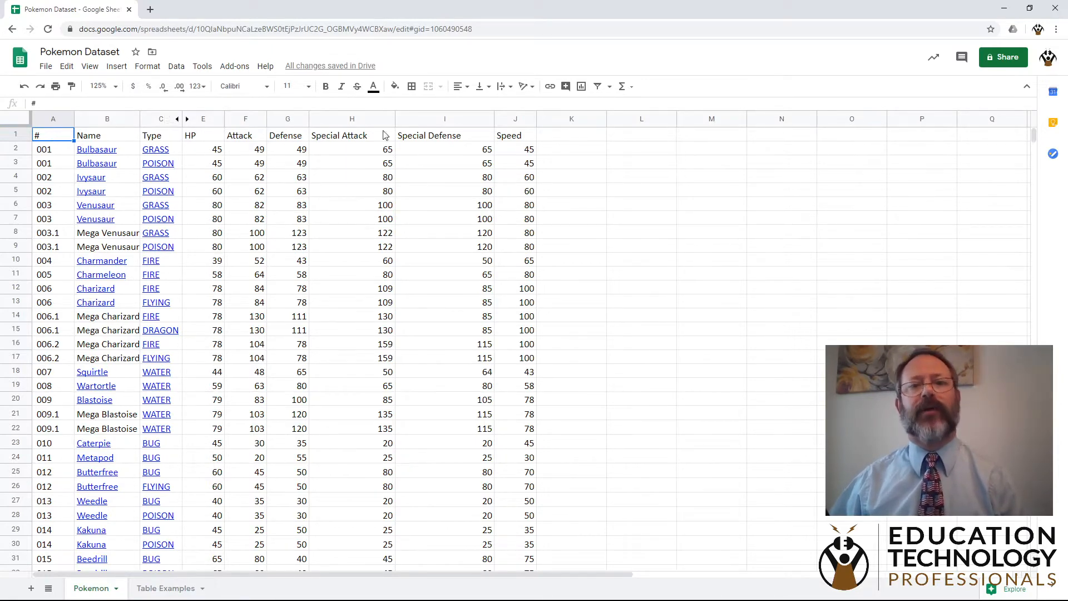
Create a filter on the Pokemon data and limit the Type column to WATER only.
left_click(597, 87)
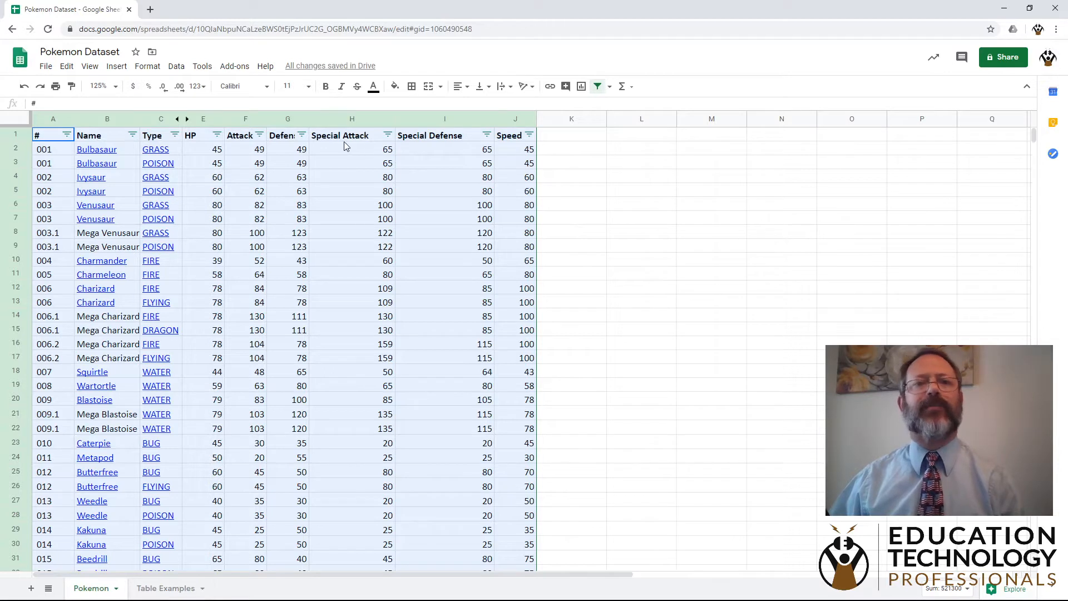
left_click(274, 152)
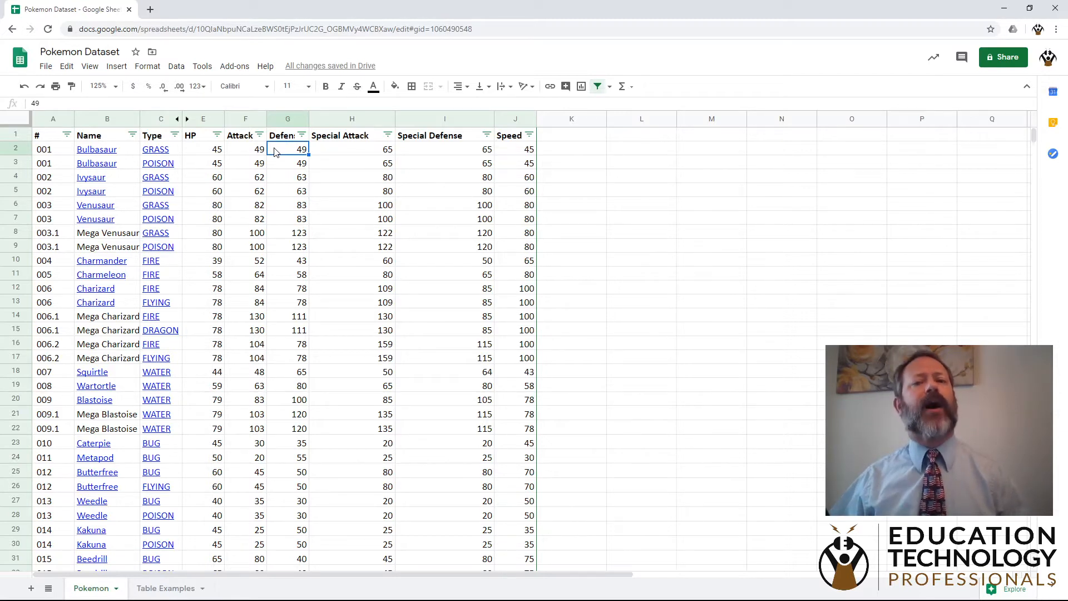
left_click(175, 135)
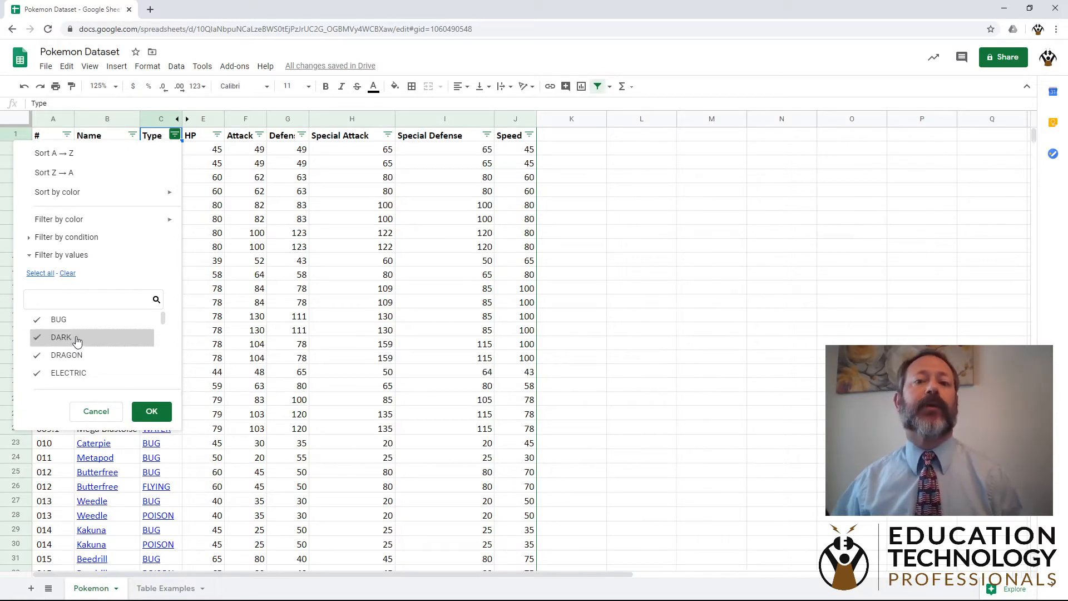
scroll(77, 341, "down", 3)
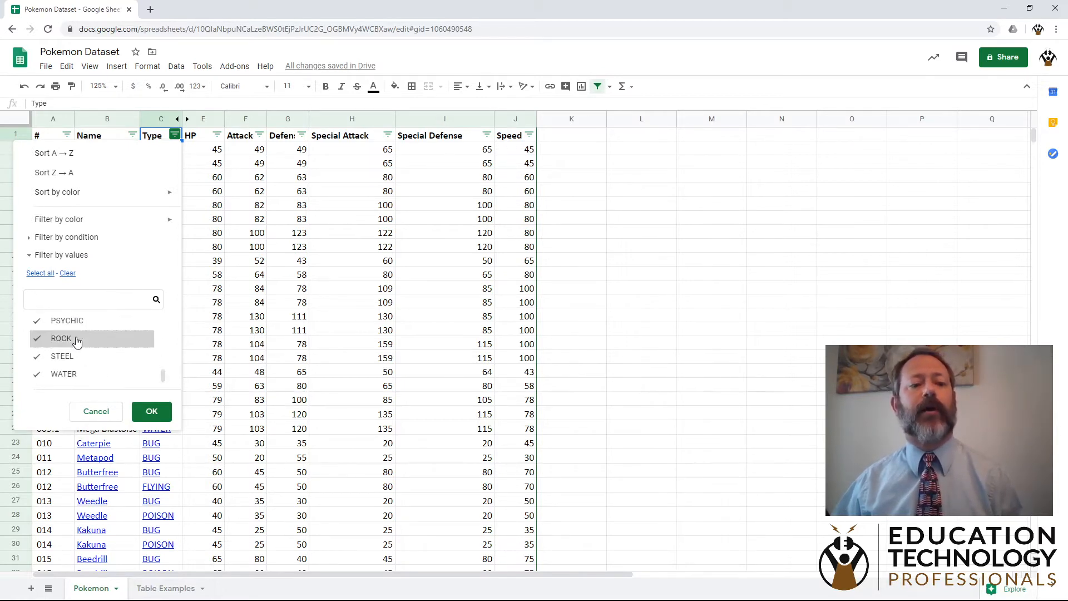
scroll(77, 341, "up", 3)
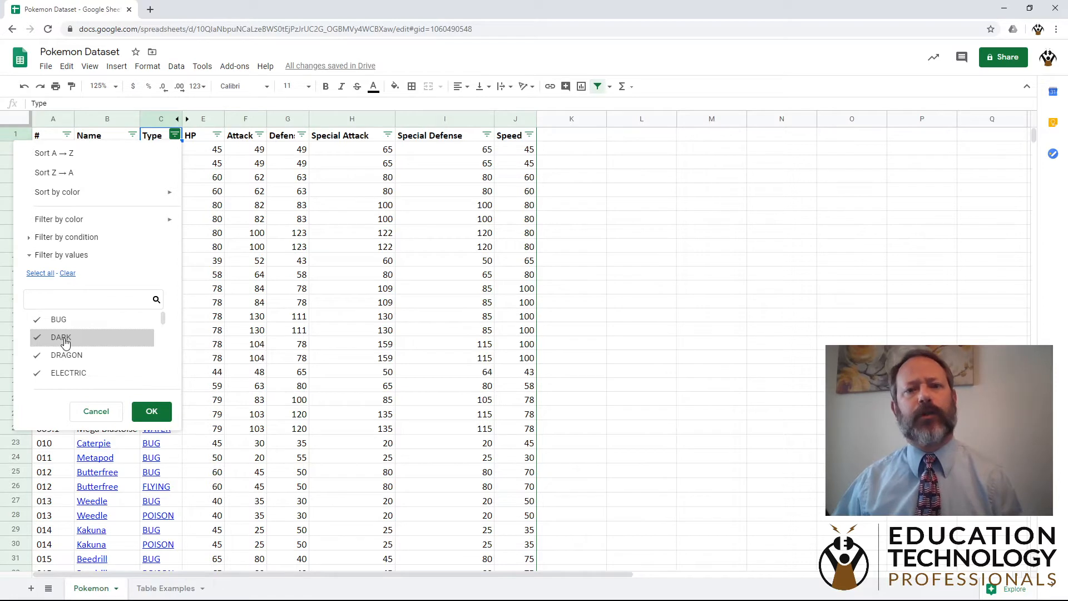
left_click(69, 273)
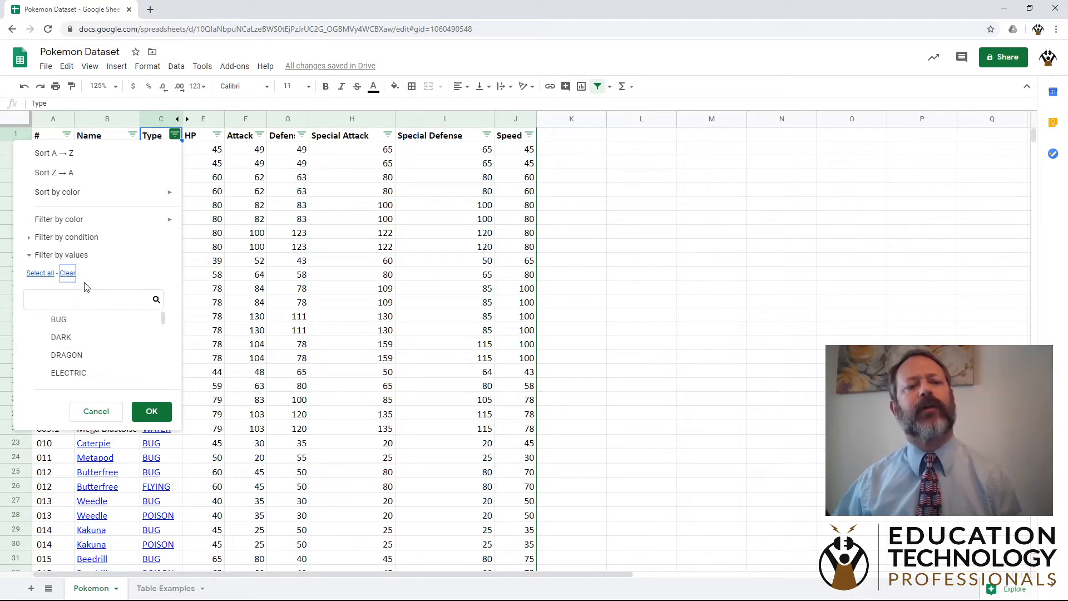
left_click_drag(162, 318, 160, 374)
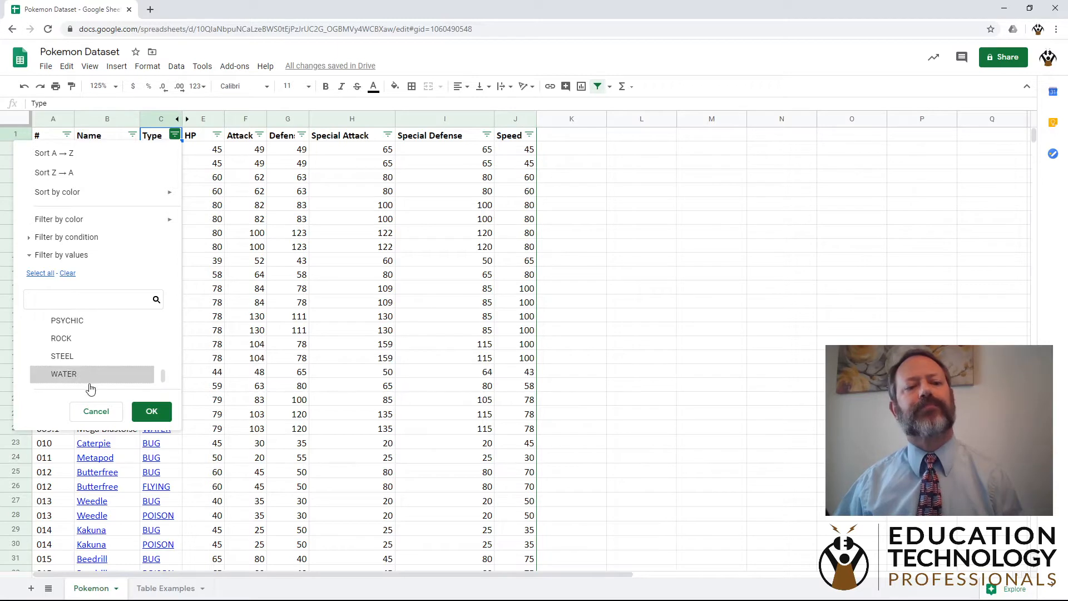
left_click(71, 379)
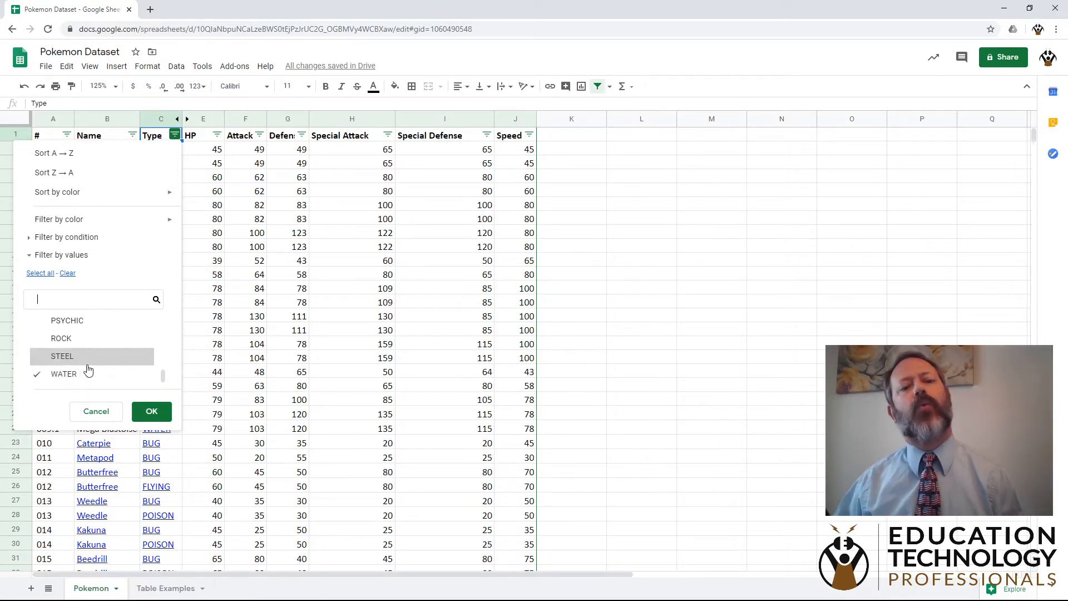
scroll(89, 367, "up", 5)
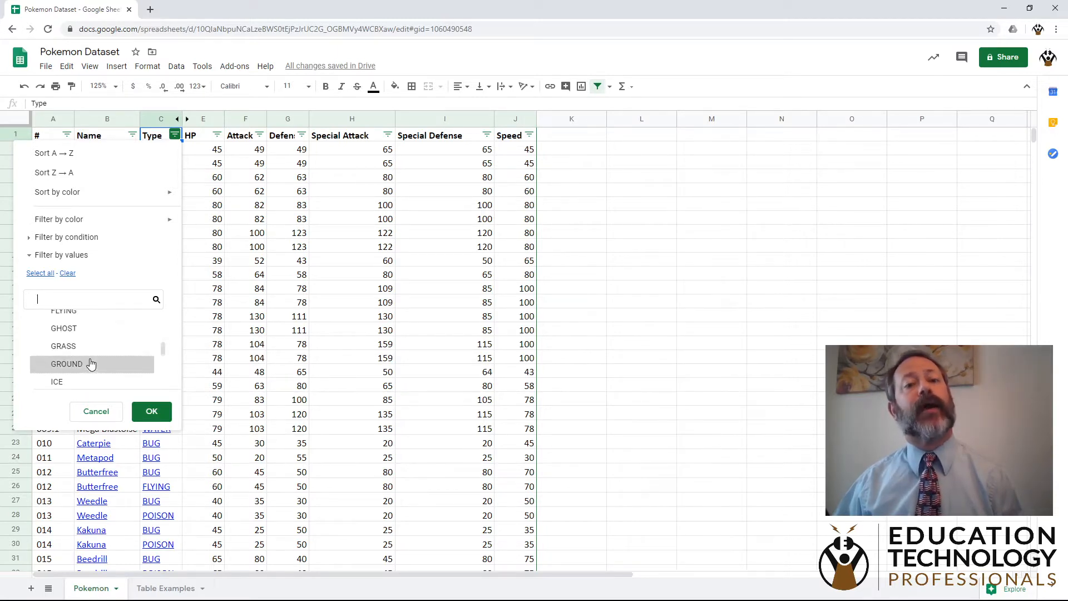
scroll(93, 363, "up", 1)
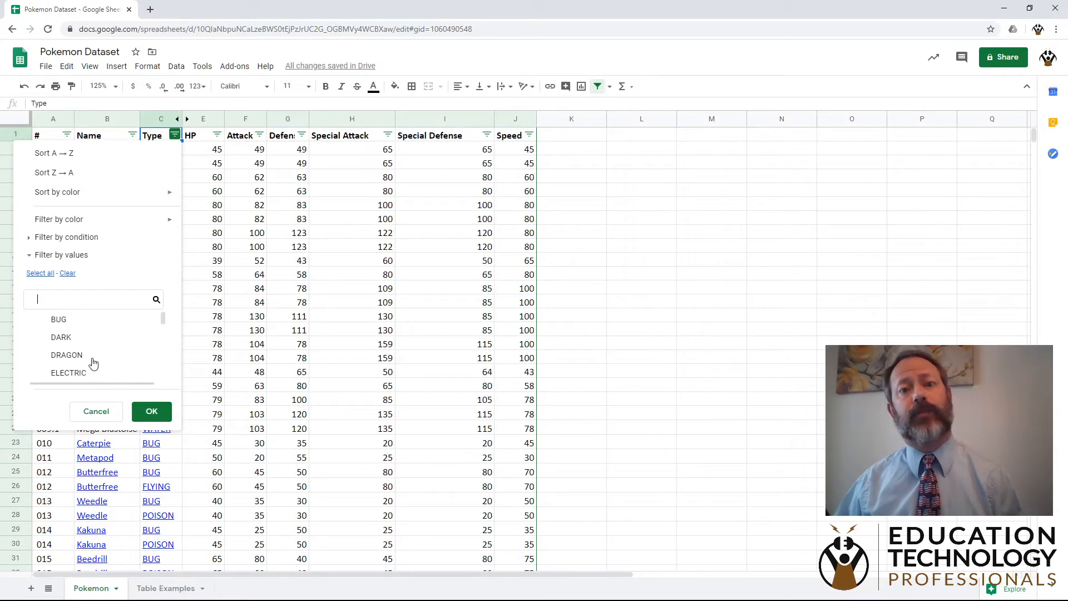
left_click(152, 414)
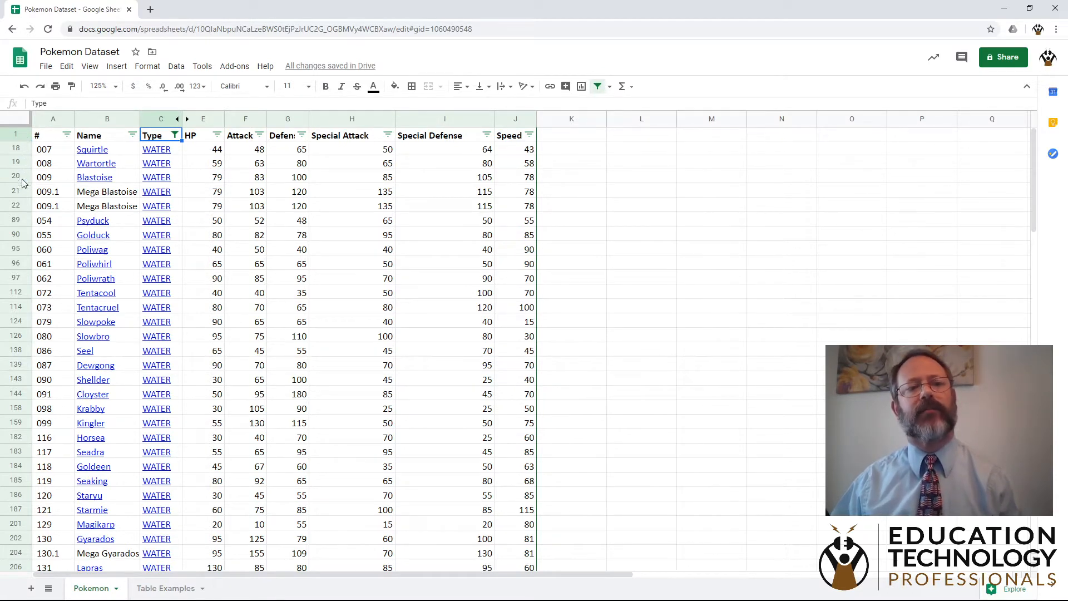
Filter the Attack column to show only the values 125, 130 and 155.
mouse_move(117, 223)
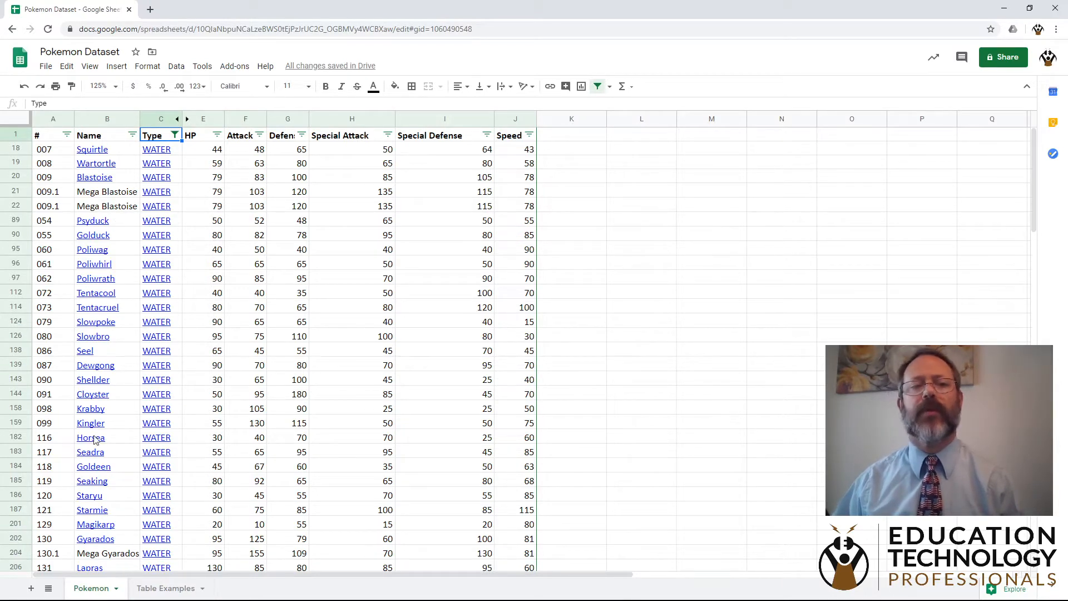
mouse_move(148, 401)
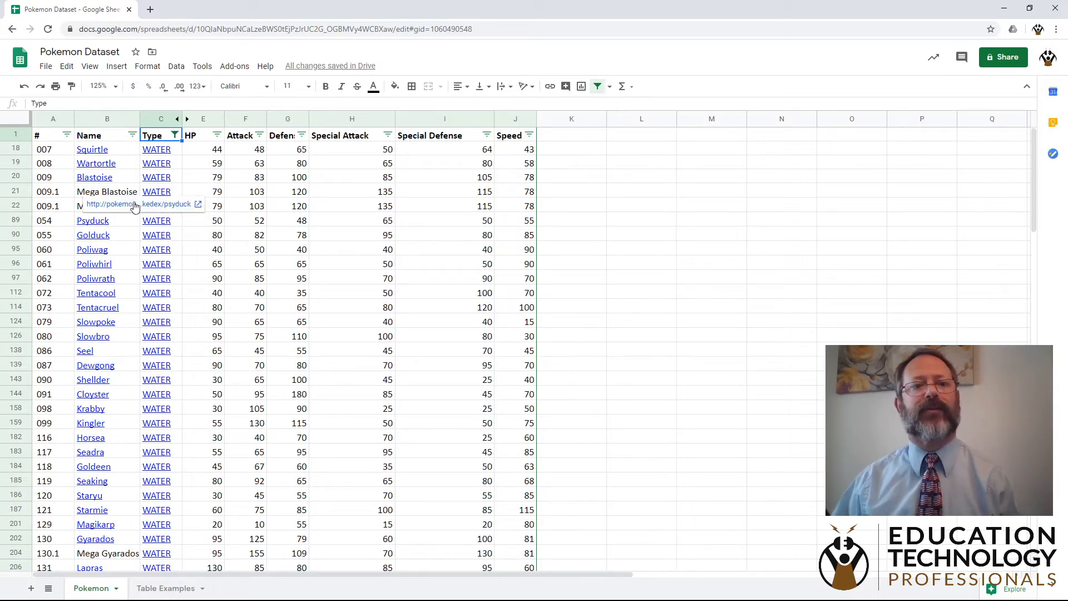
left_click(258, 136)
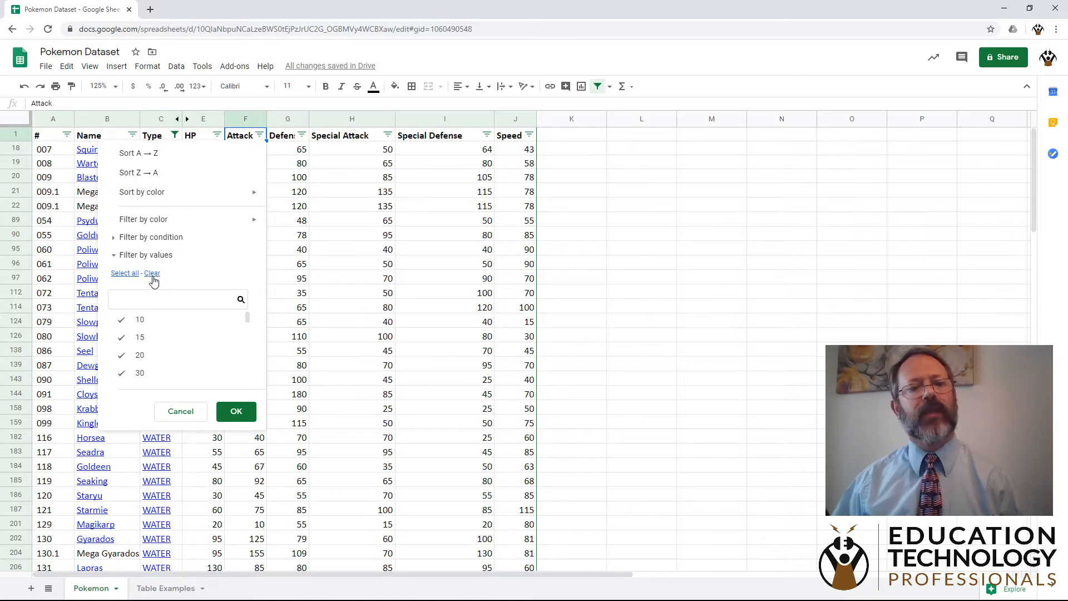
mouse_move(246, 316)
left_mouse_down()
mouse_move(233, 388)
mouse_move(240, 303)
left_mouse_up()
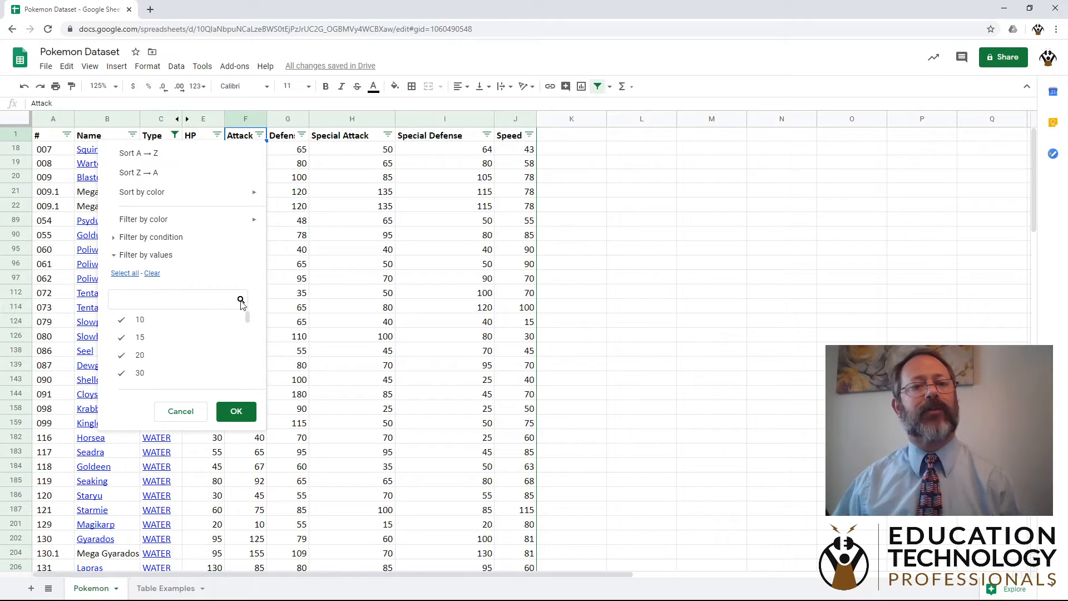
left_click(152, 273)
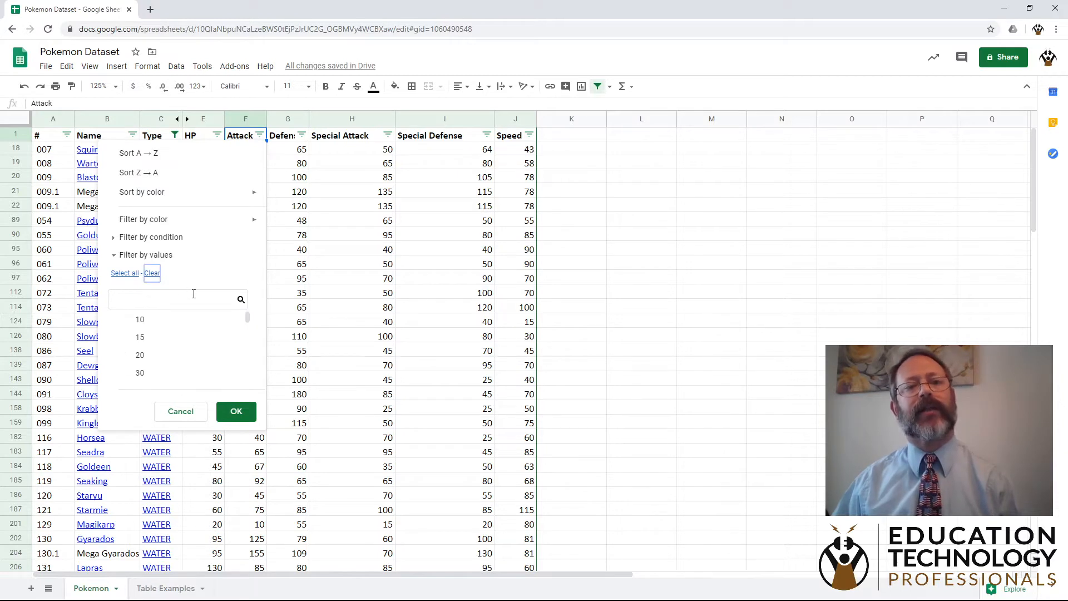
left_click_drag(248, 315, 242, 386)
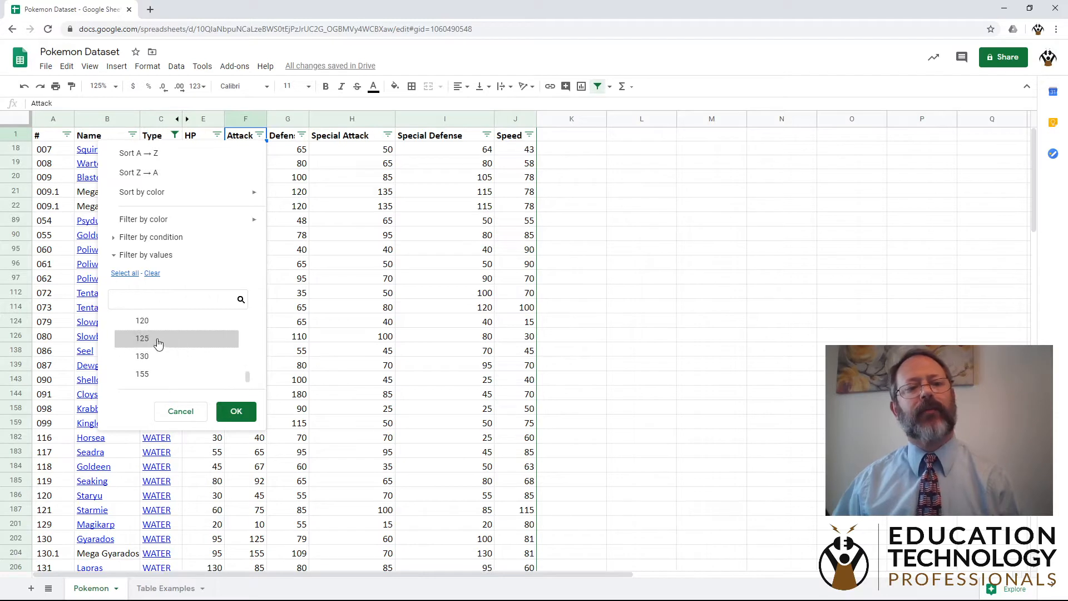
left_click(143, 378)
left_click(143, 359)
left_click(144, 340)
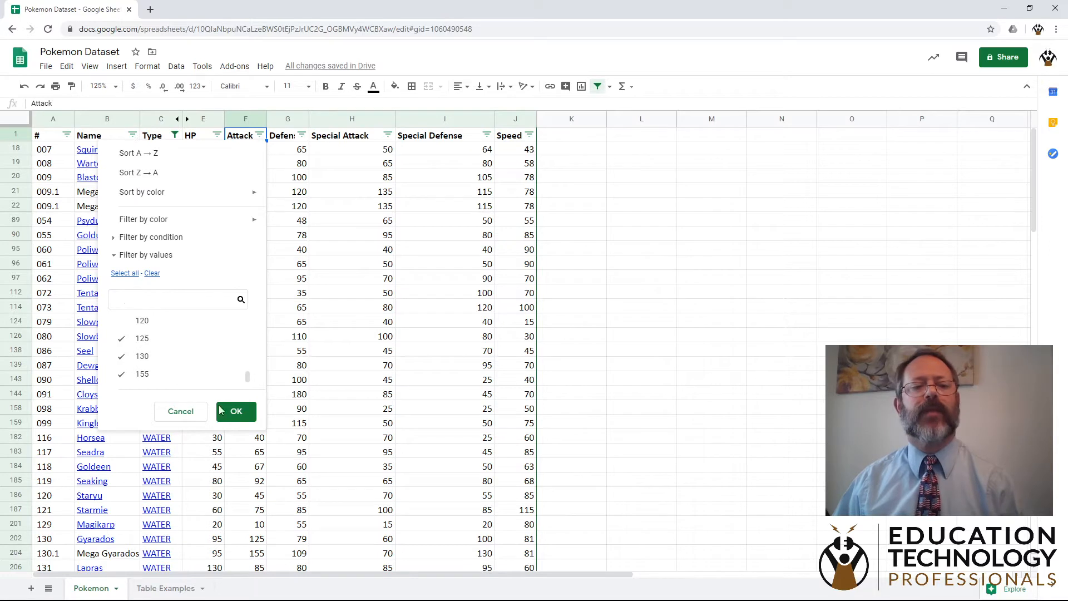
left_click(249, 422)
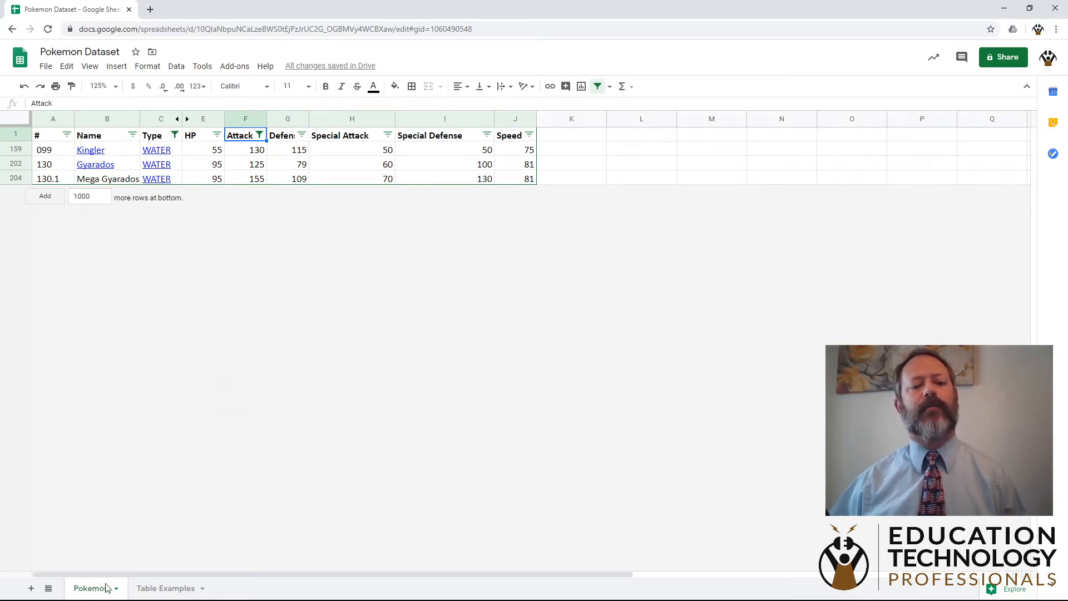
Copy the three filtered Pokemon names and select cell B5 under Pokemon Name on the Table Examples sheet.
left_click(177, 590)
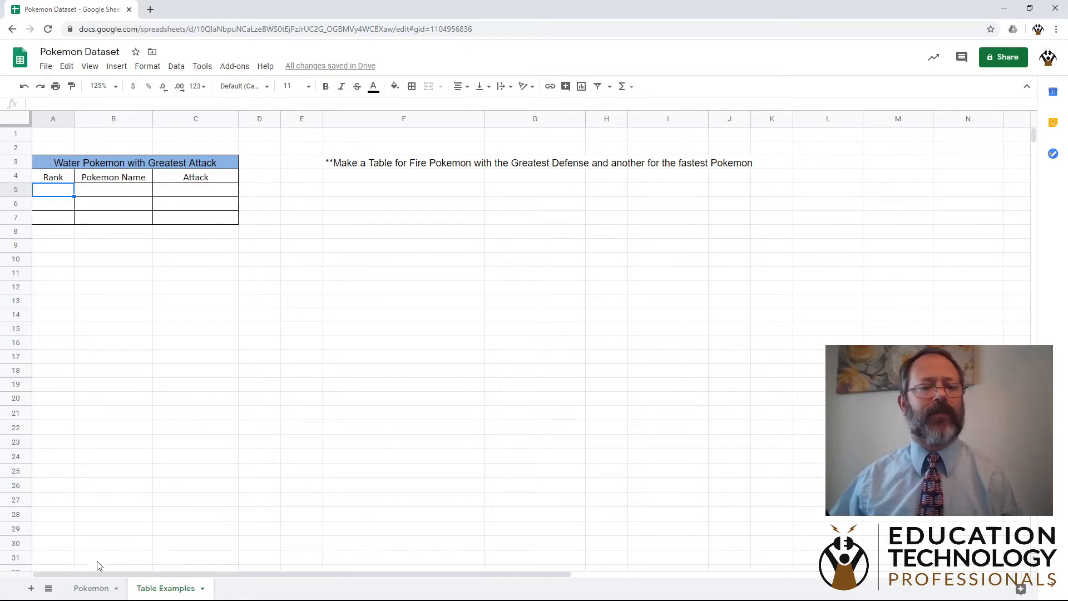
left_click(91, 588)
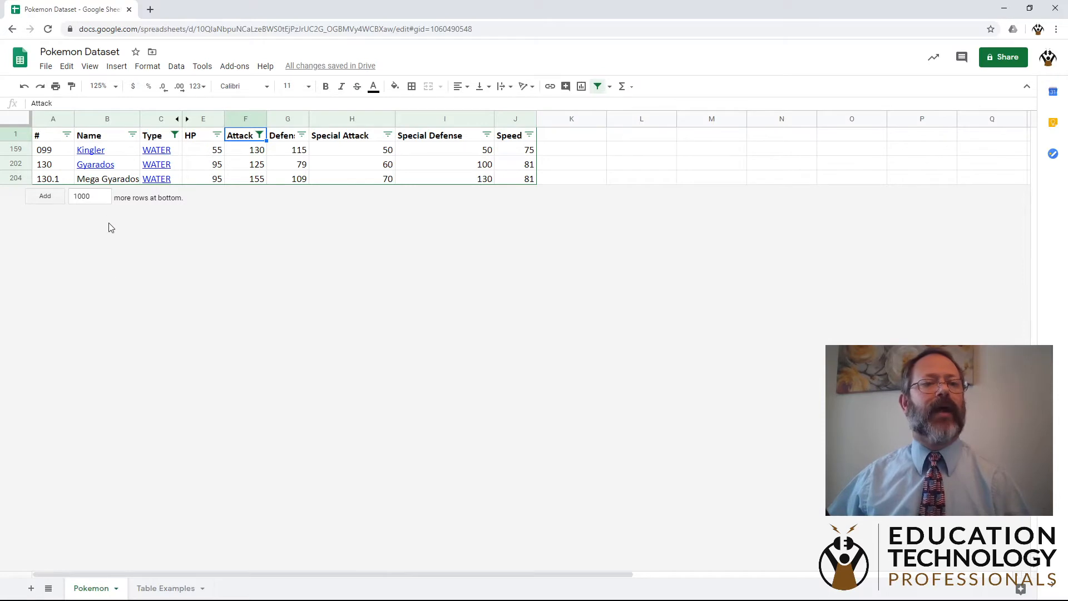
left_click_drag(127, 156, 128, 178)
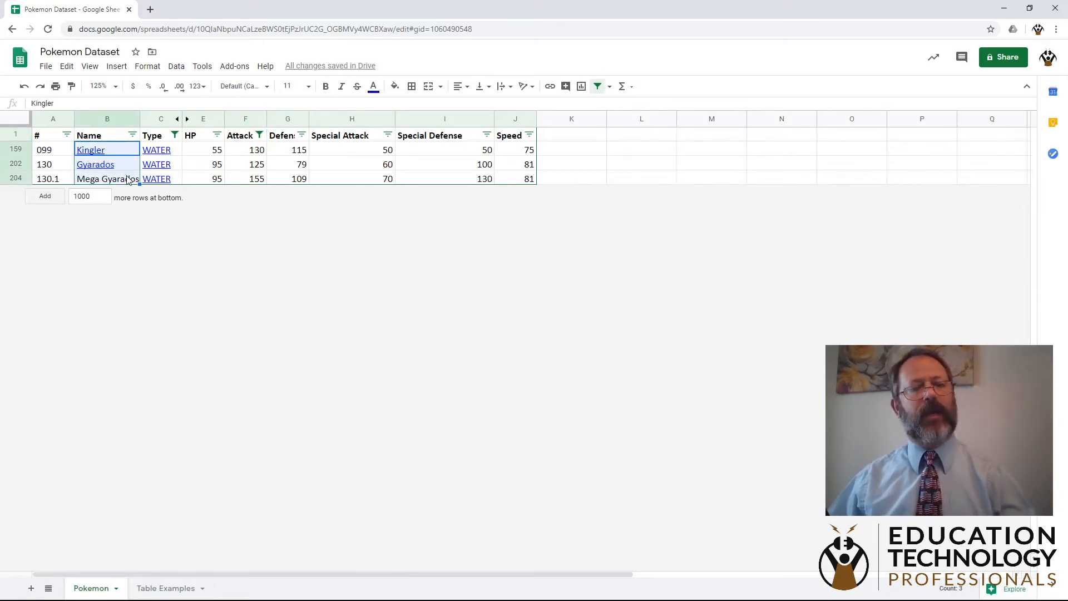
left_click(47, 68)
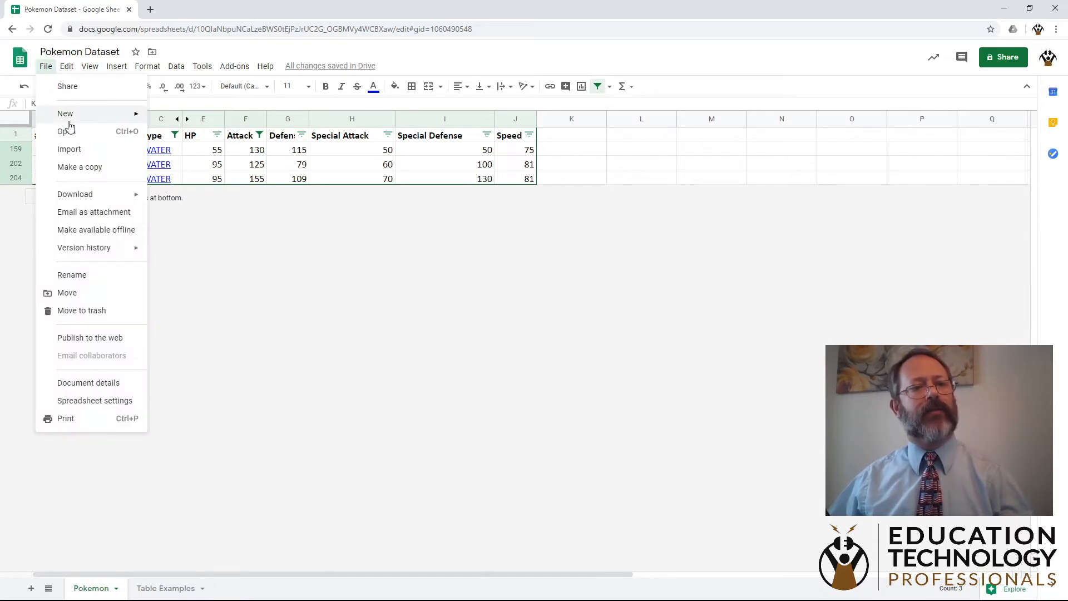
mouse_move(67, 66)
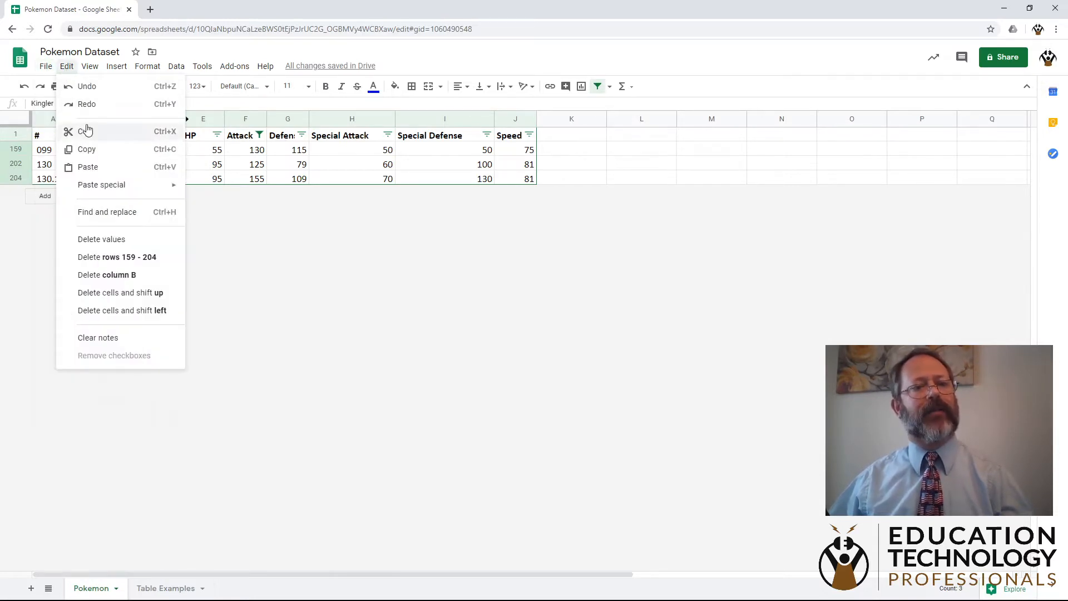
left_click(87, 150)
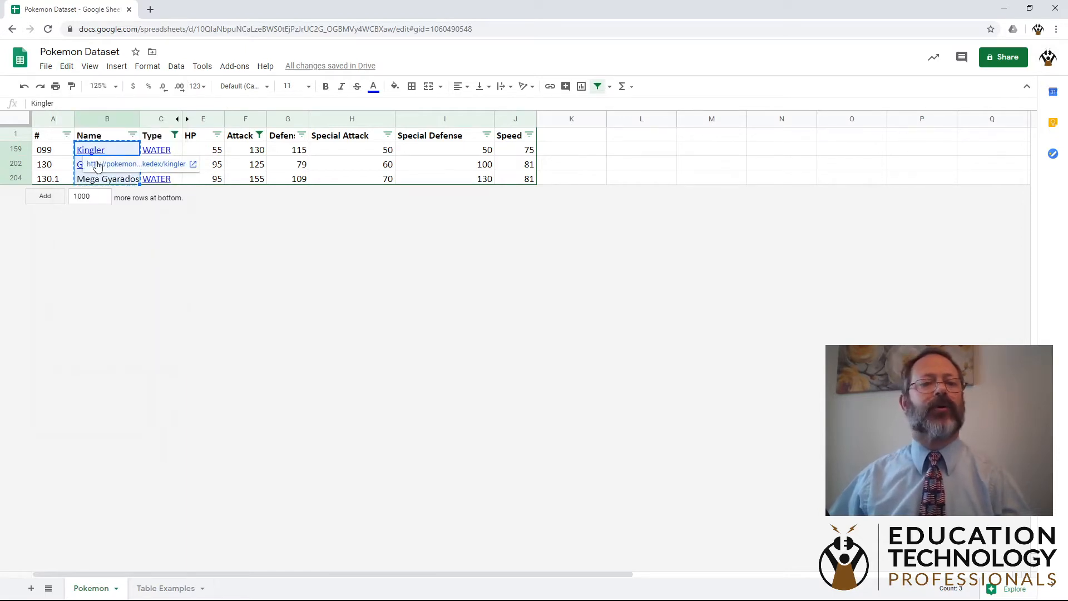
left_click(175, 588)
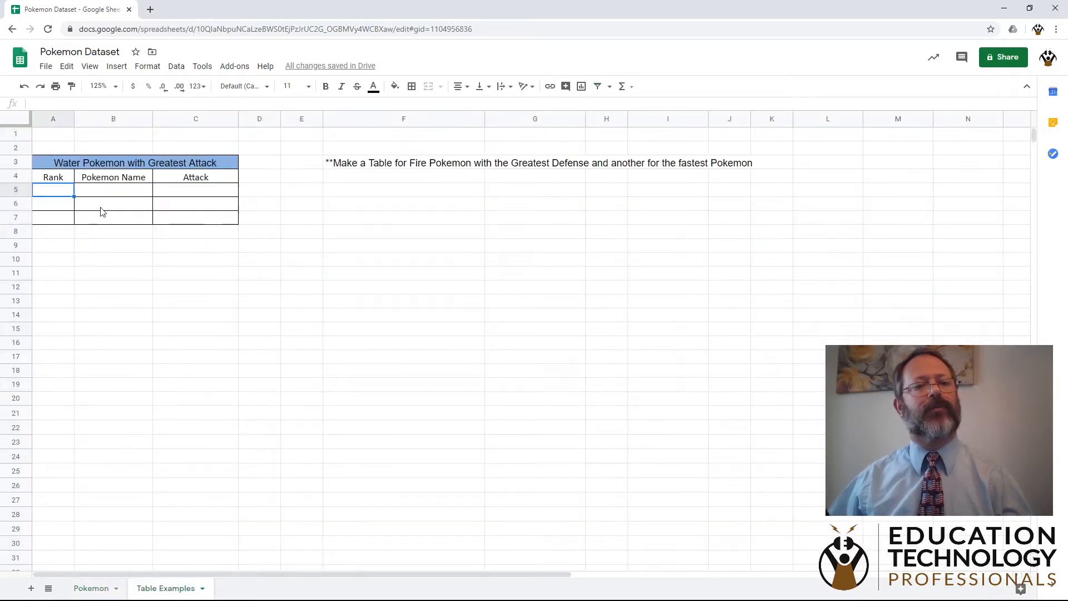
left_click(110, 192)
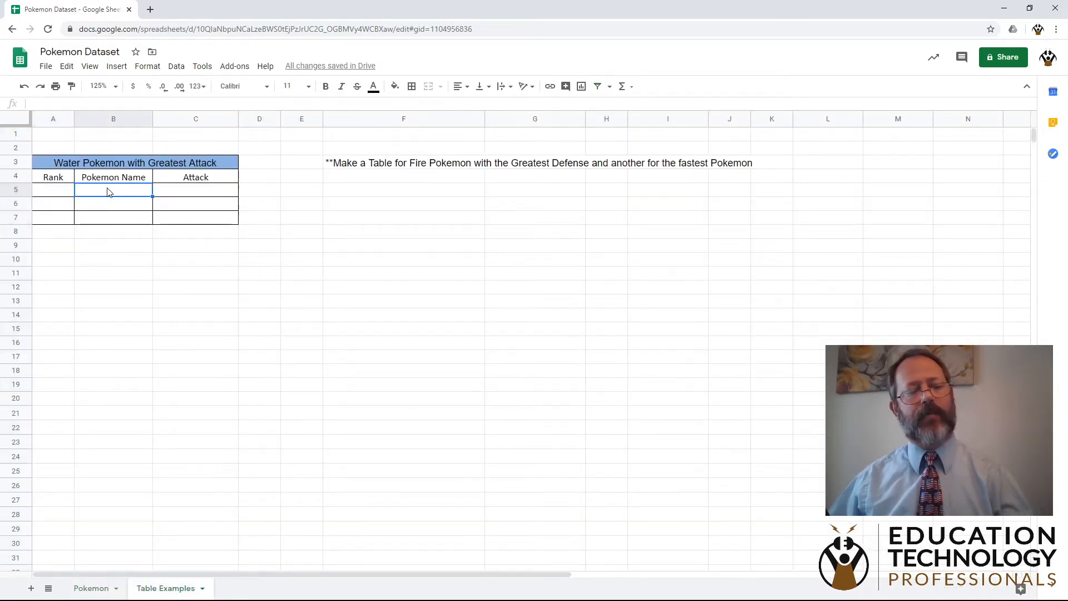
Try a regular paste of the copied names into the Pokemon Name column from B5 and undo it.
key("ctrl+v")
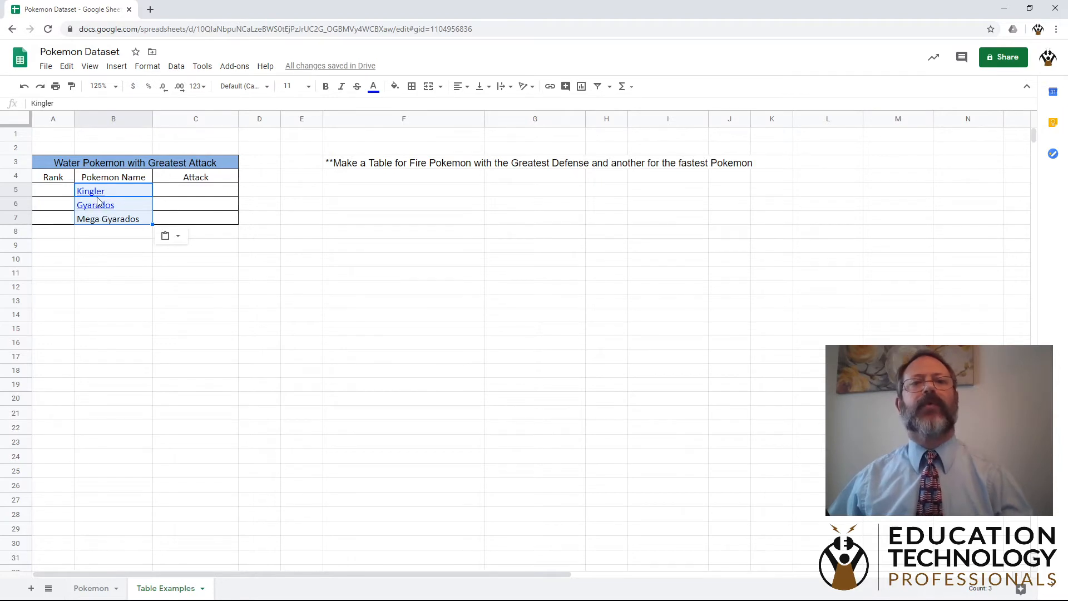
mouse_move(98, 196)
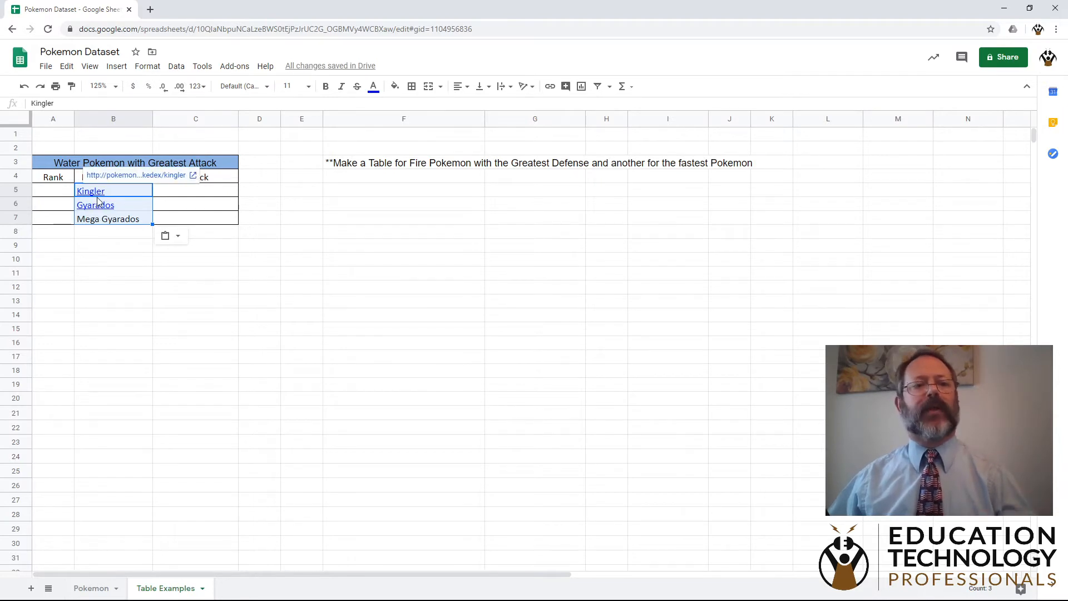
left_click(109, 244)
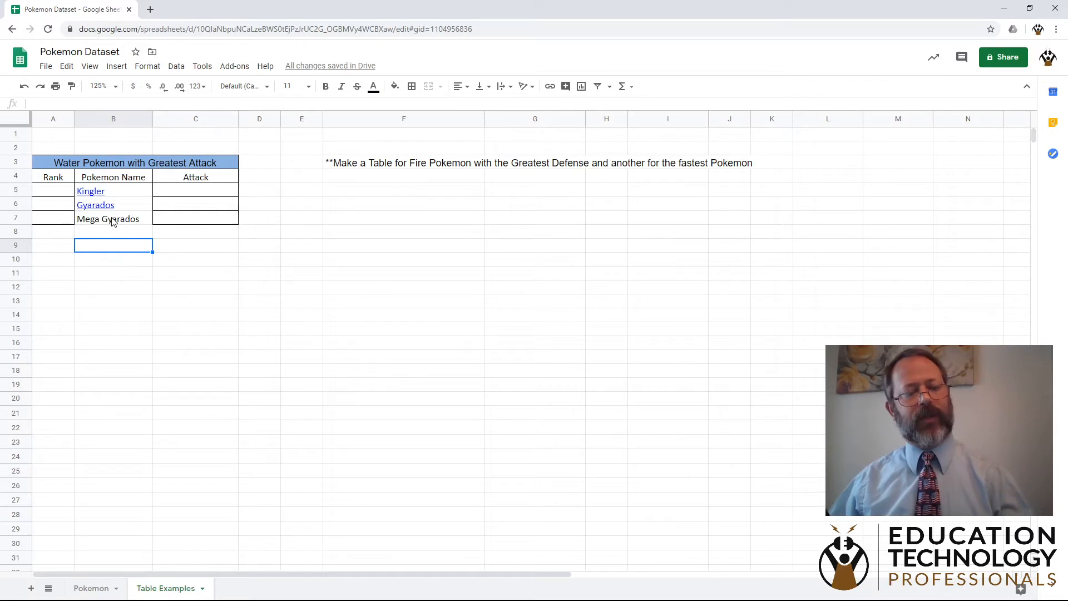
key("ctrl+z")
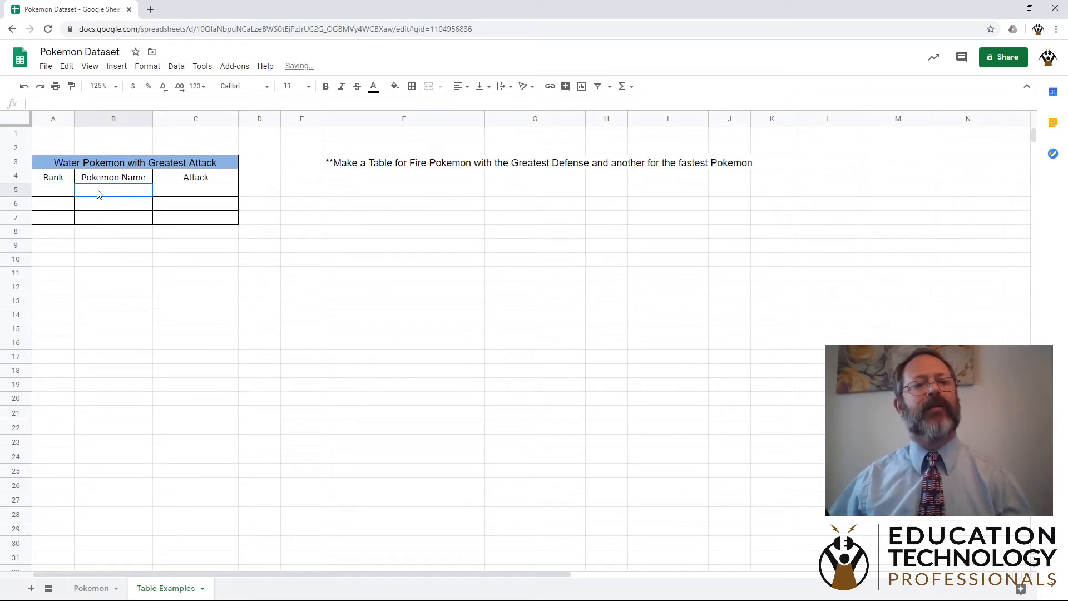
Paste the copied Pokemon names as values only into the Pokemon Name column, starting at B5.
right_click(98, 193)
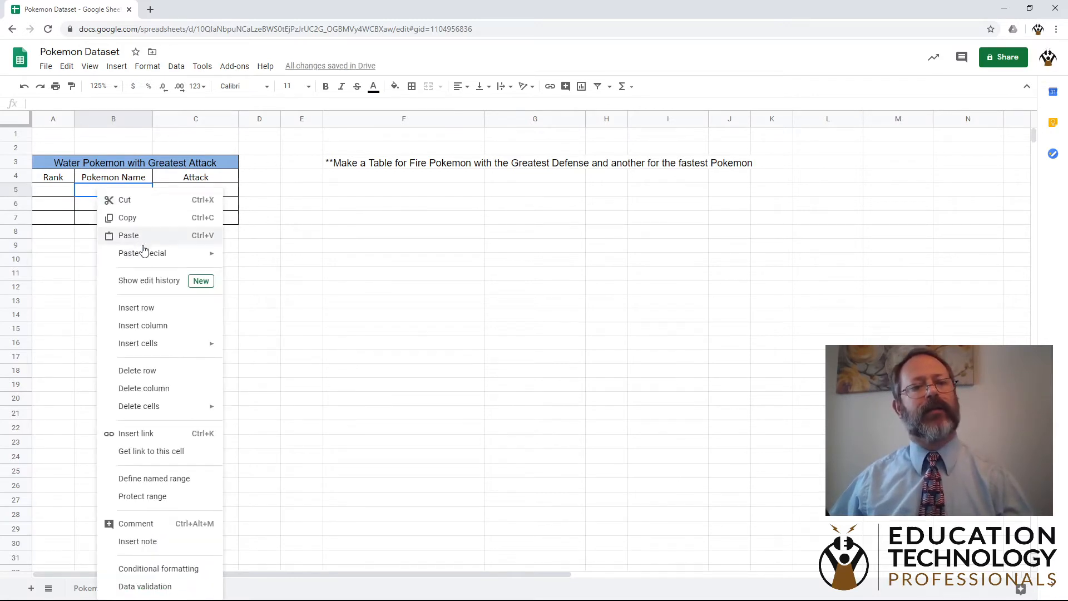
mouse_move(144, 253)
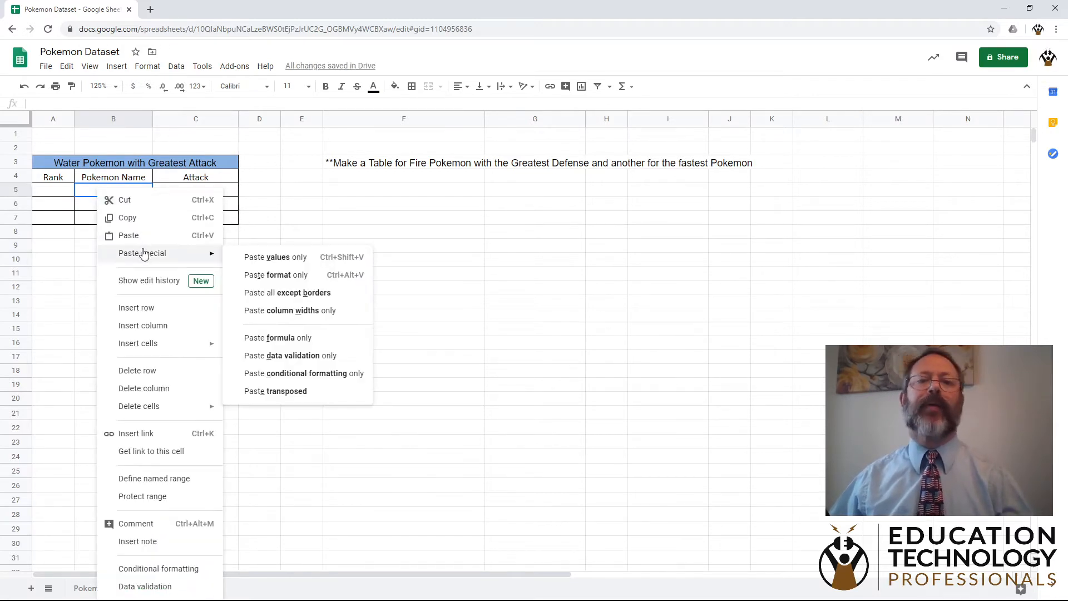
left_click(252, 261)
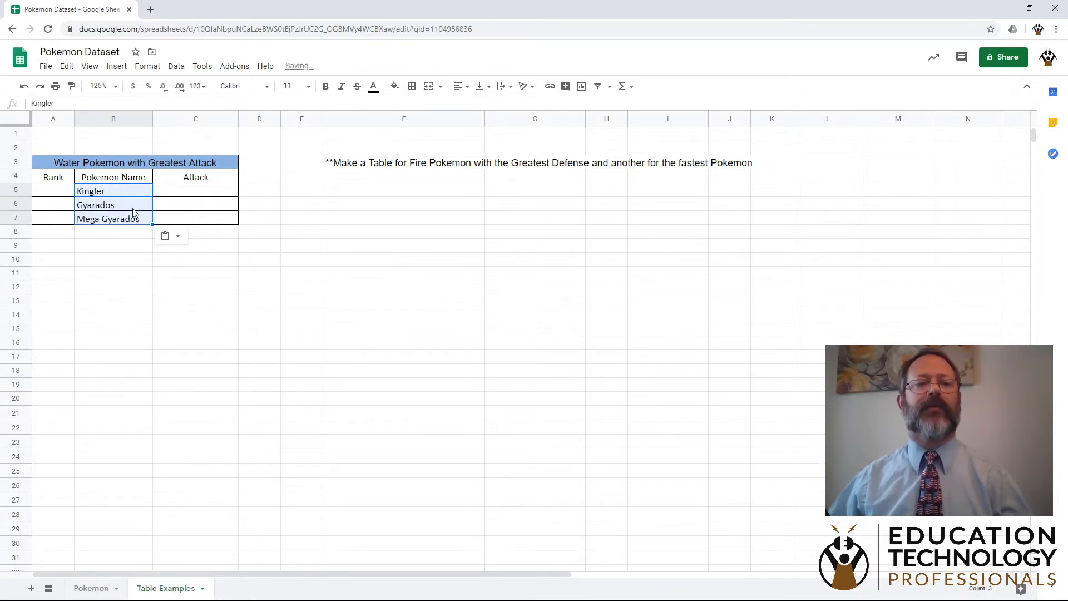
left_click(114, 237)
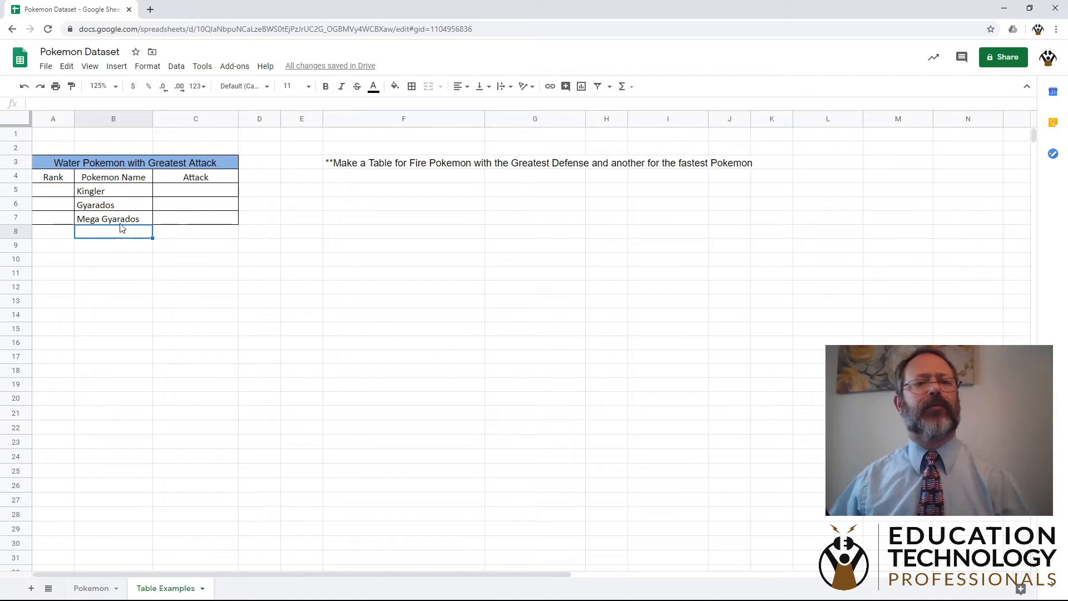
Copy the three filtered Attack values from the Pokemon sheet and paste them as values only from C5 on Table Examples.
left_click(103, 587)
left_click_drag(239, 149, 243, 173)
key("ctrl+c")
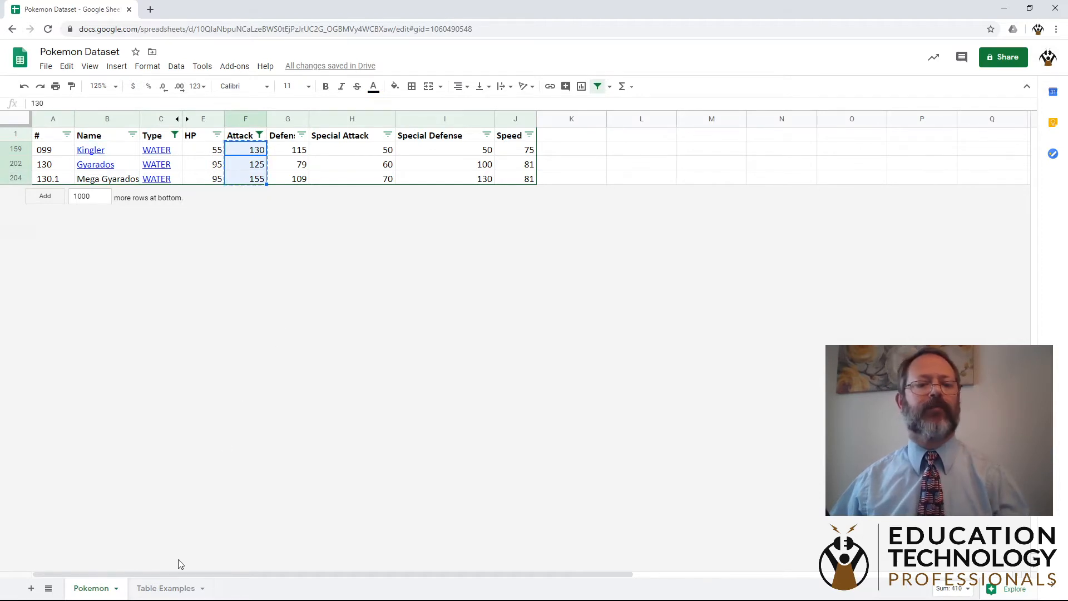
left_click(175, 591)
right_click(180, 191)
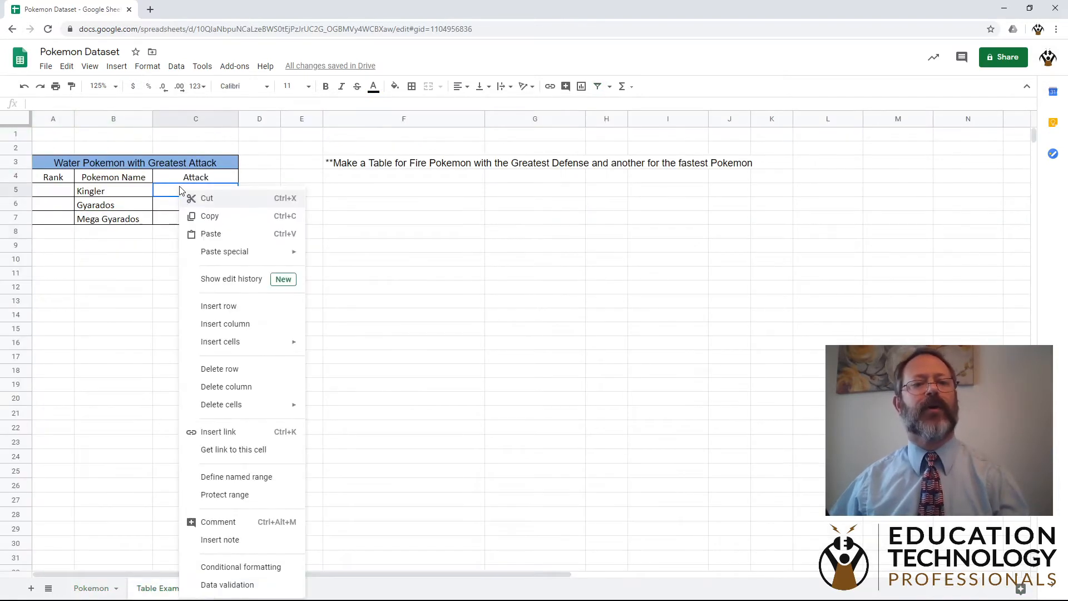
mouse_move(231, 252)
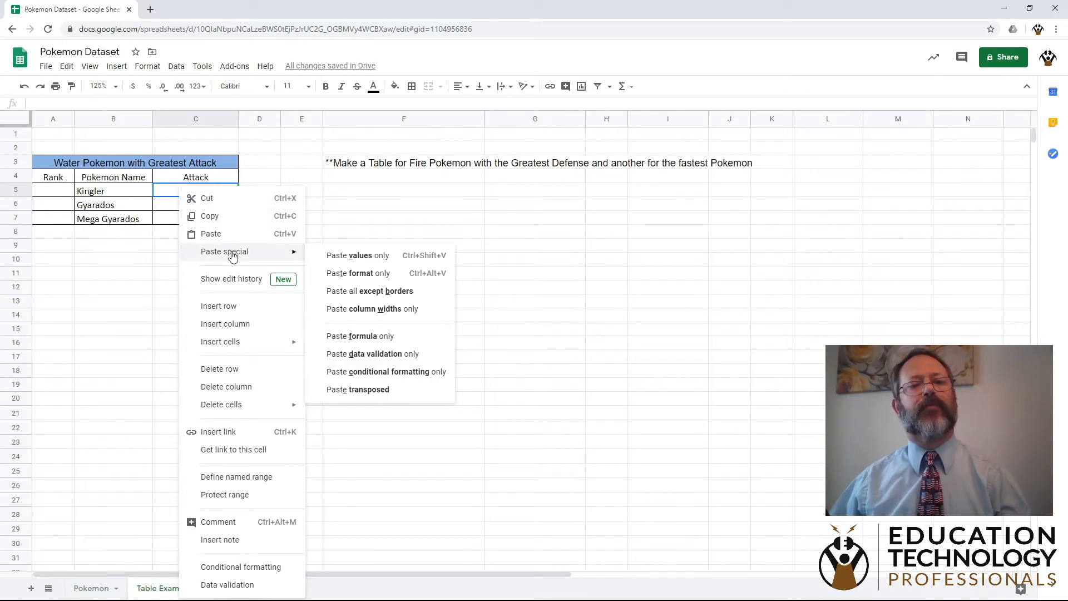
left_click(334, 259)
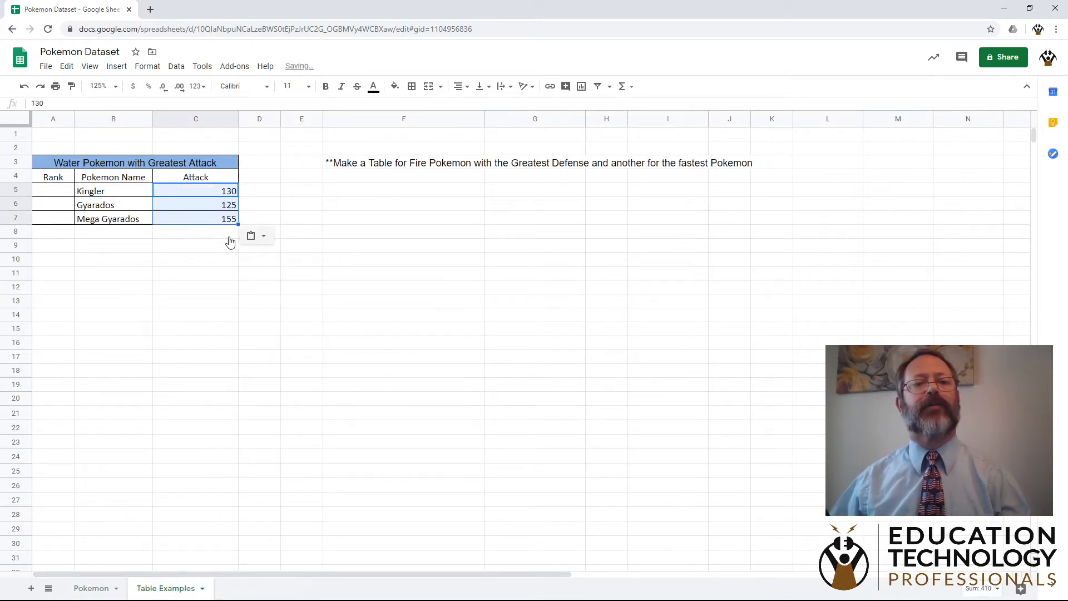
left_click(178, 236)
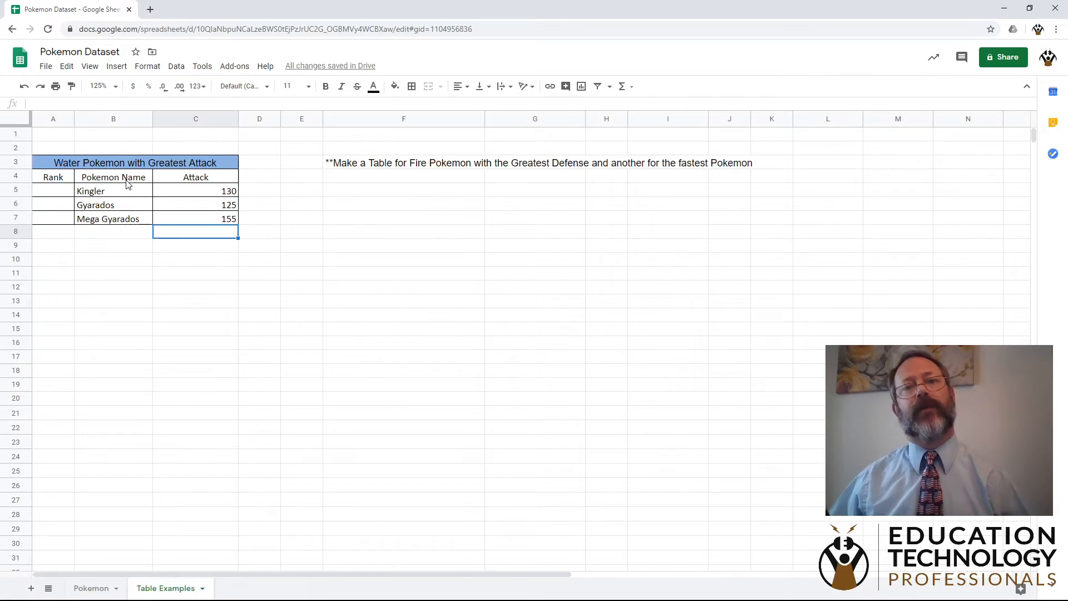
Sort the range B4:C7, treated as having a header row, by Attack in Z → A order.
left_click_drag(125, 179, 198, 217)
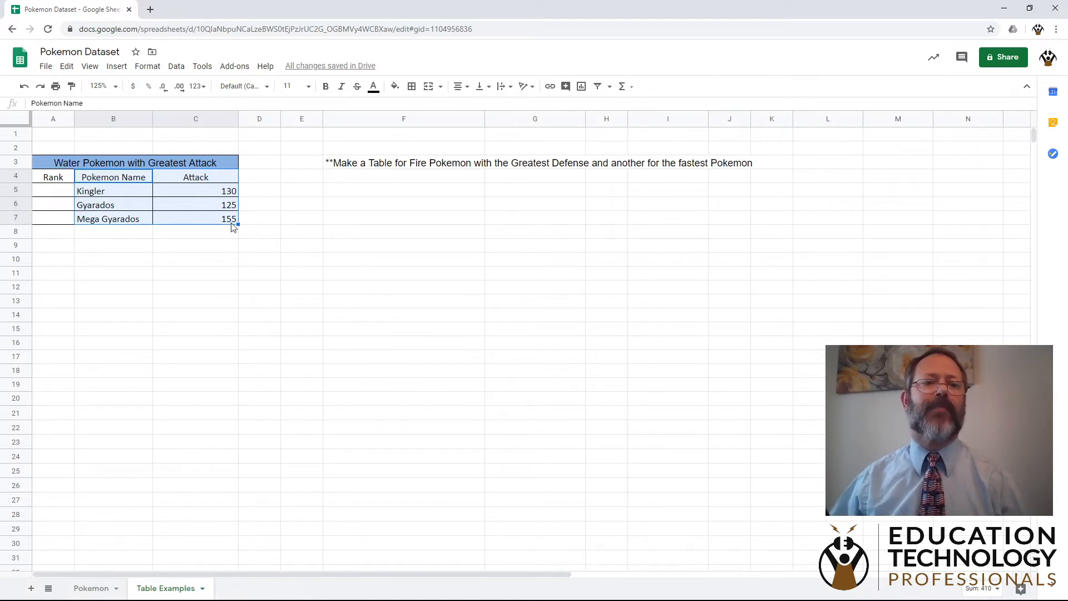
left_click(176, 66)
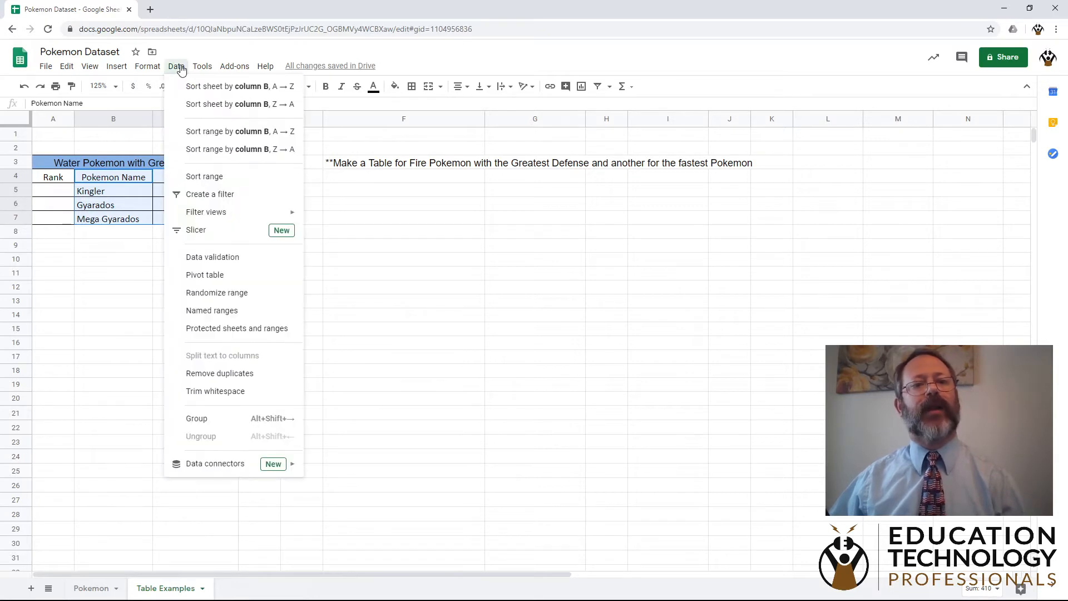
left_click(217, 177)
left_click(410, 278)
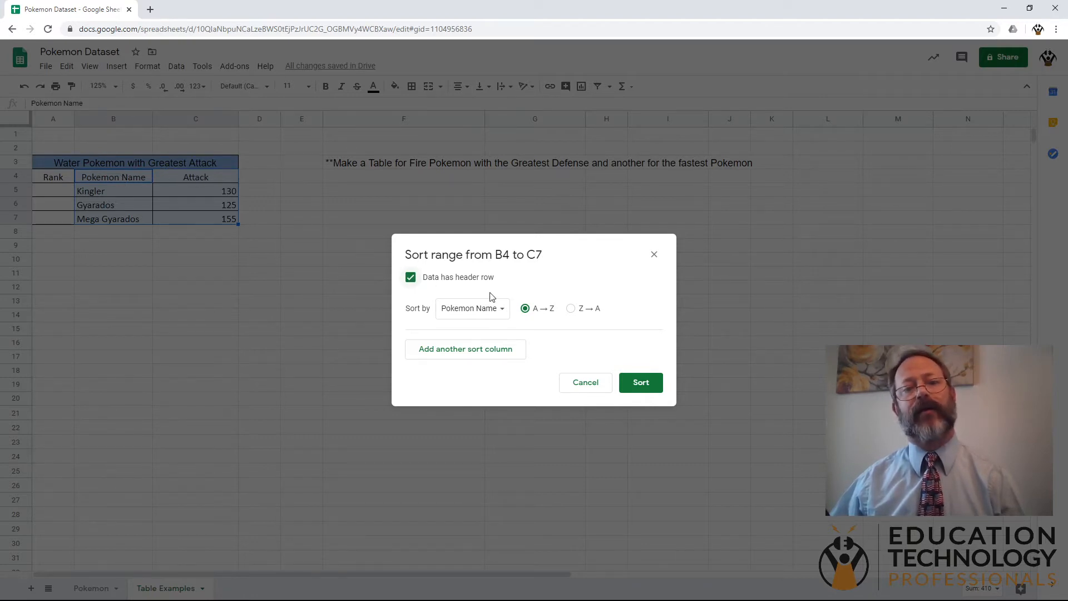
left_click(501, 310)
left_click(489, 325)
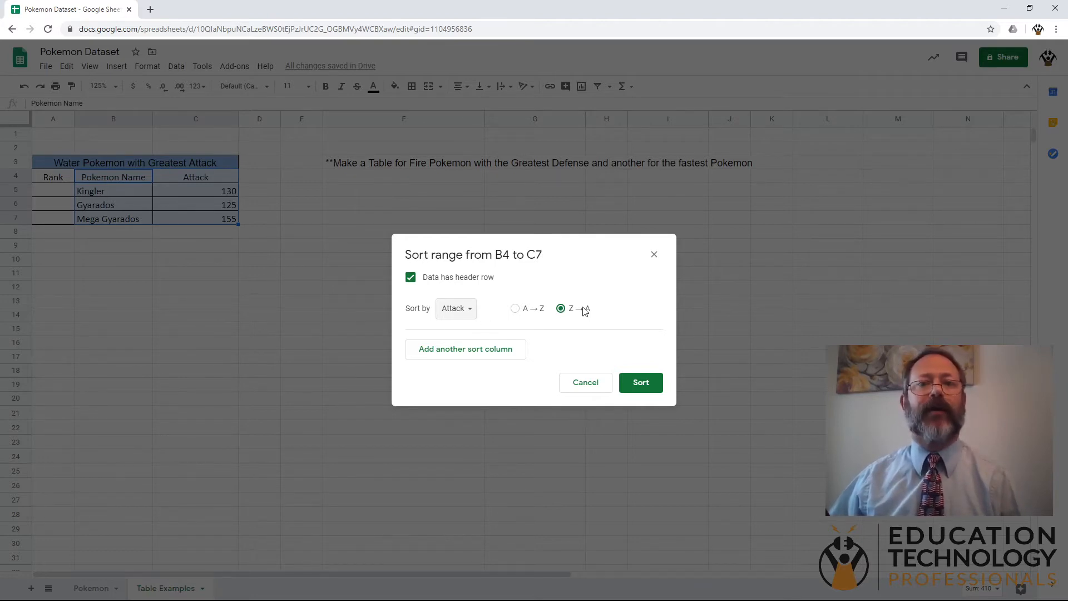
left_click(641, 384)
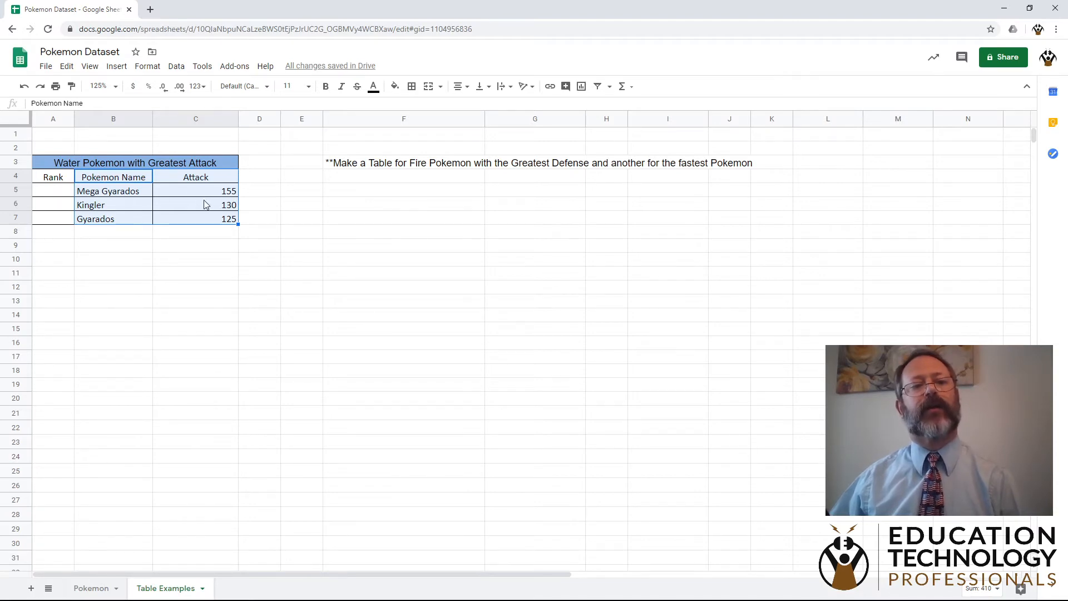
Enter the ranks 1, 2 and 3 in cells A5 to A7 of the Rank column.
left_click(61, 196)
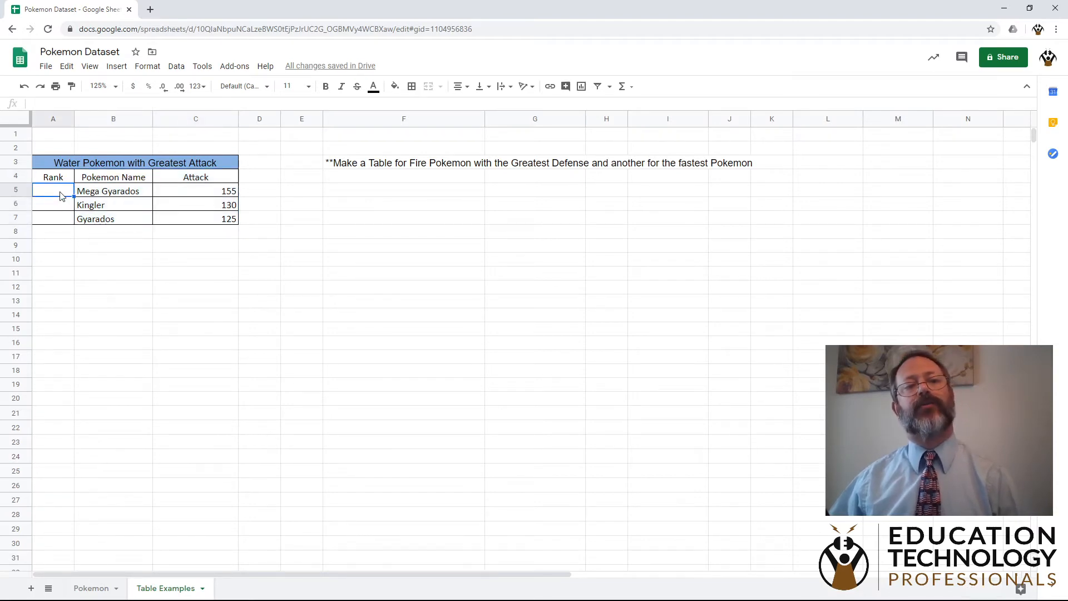
type("1")
key("Return")
type("2")
key("Return")
type("3")
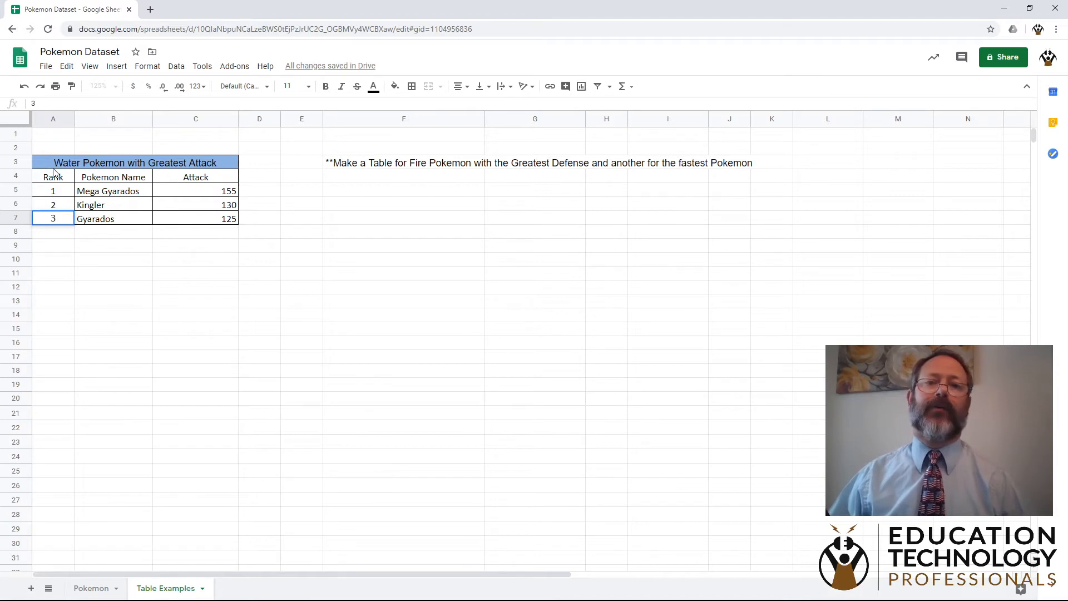
Copy the whole Water Pokemon table A3:C7 and paste the duplicate starting at cell E5.
left_click_drag(54, 163, 199, 219)
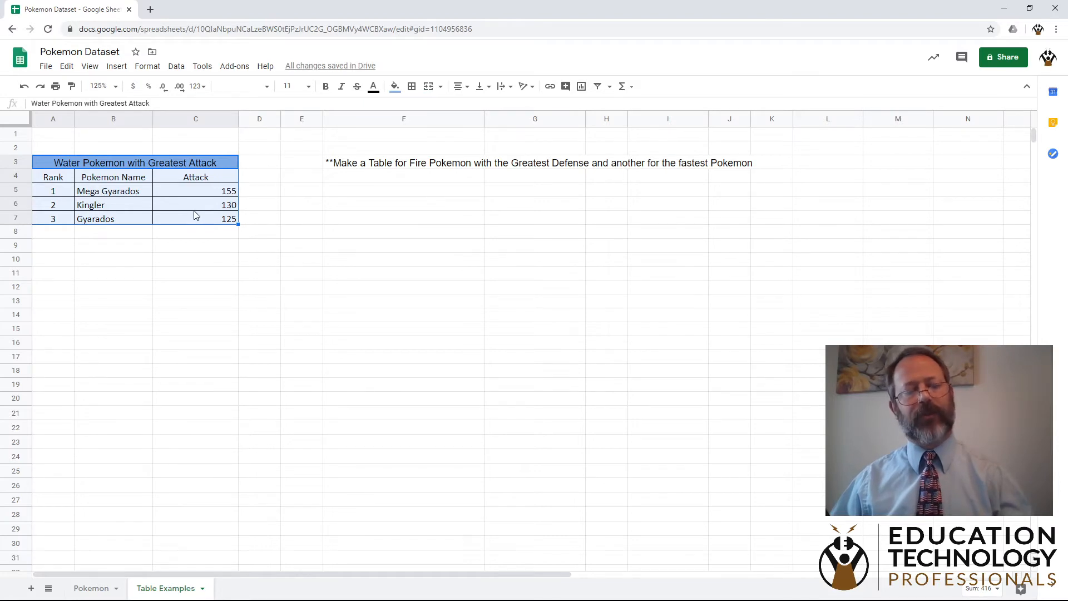
key("ctrl+c")
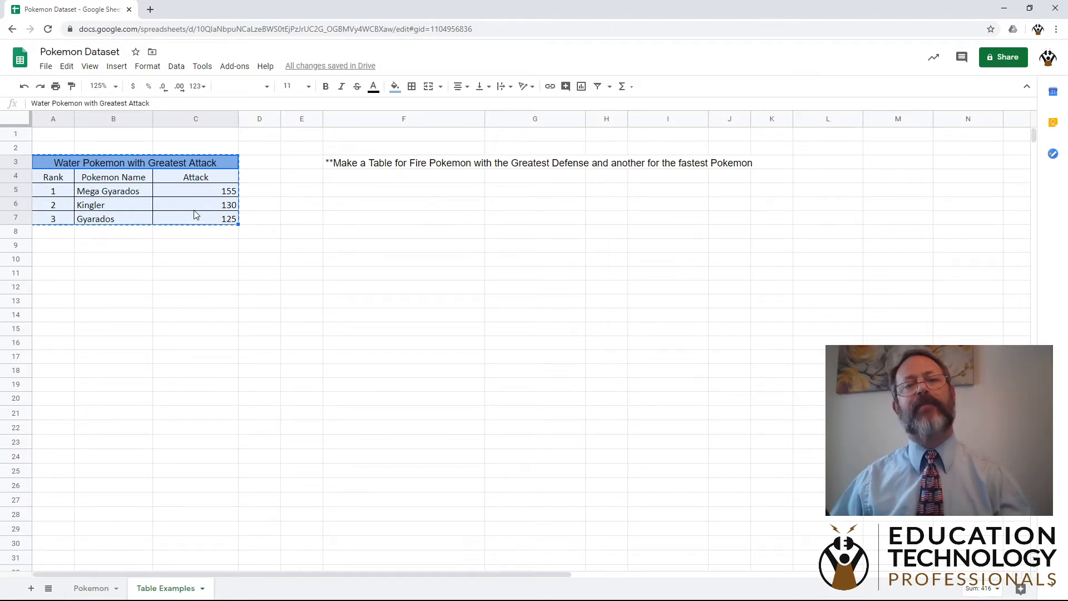
left_click(316, 197)
key("ctrl+v")
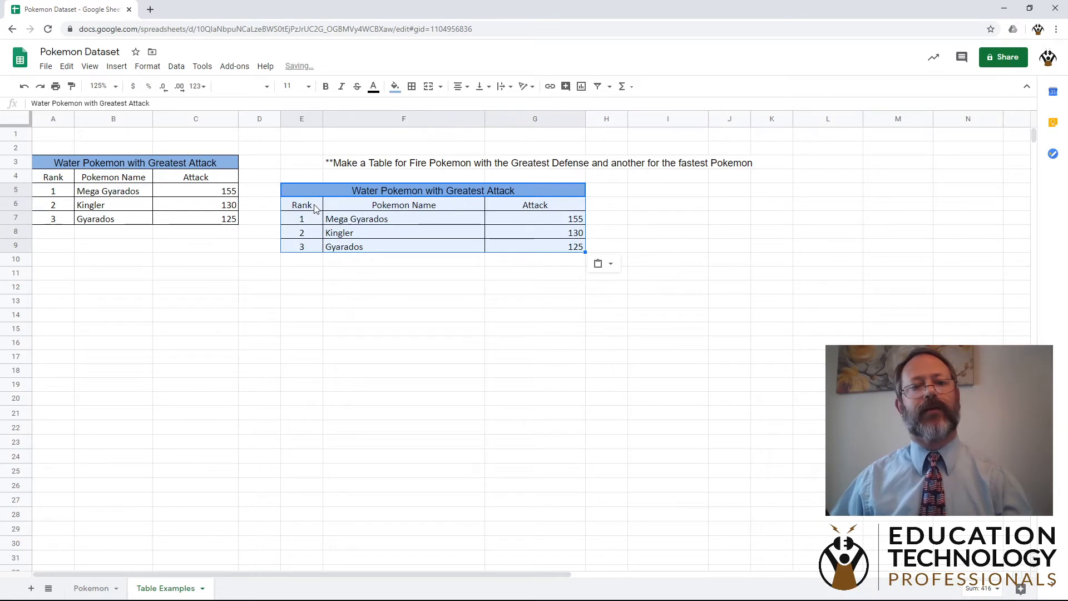
Change the duplicated table's title to "Fire Pokemon with Greatest Defense".
left_click(373, 192)
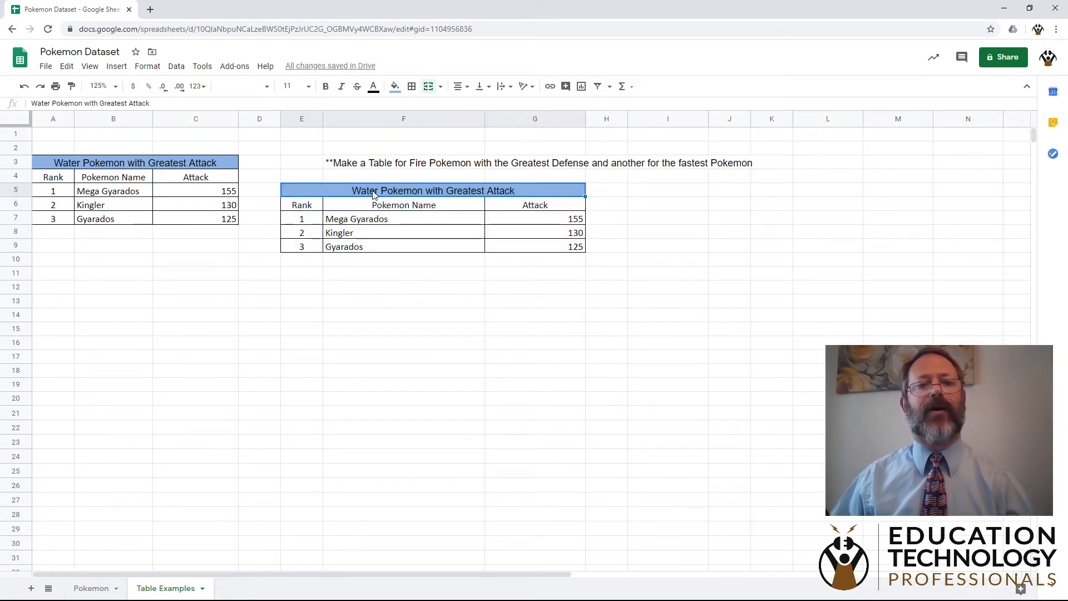
left_click(37, 103)
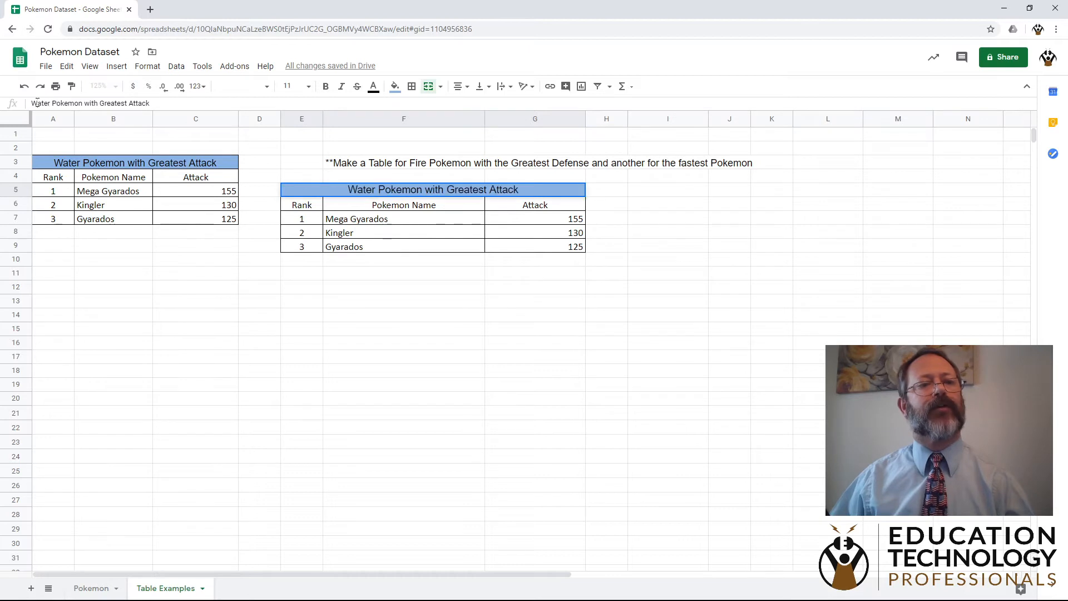
left_click_drag(33, 102, 48, 104)
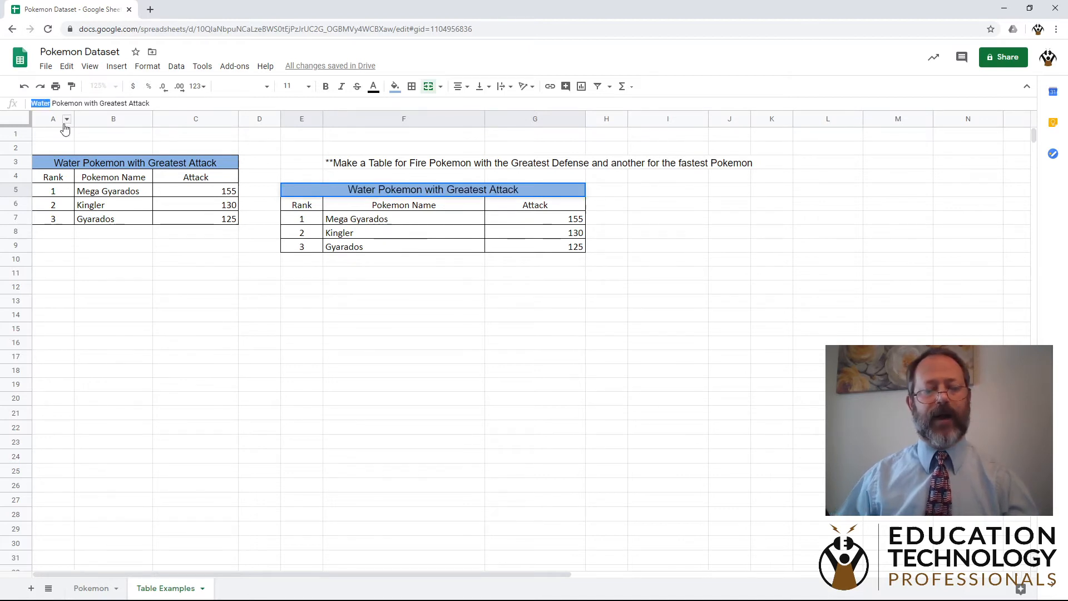
type("Fire")
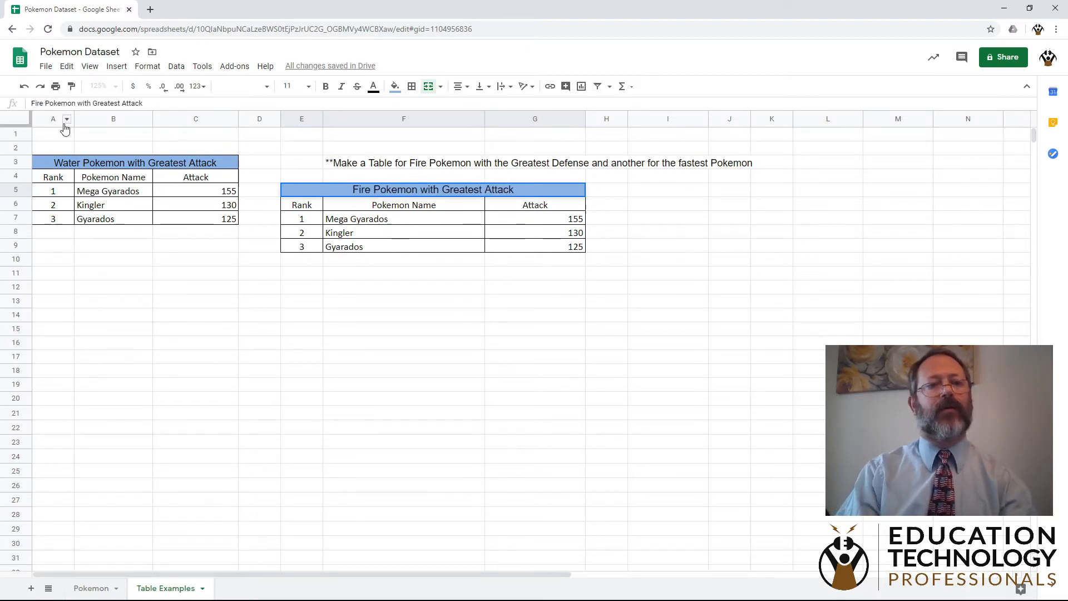
key("BackSpace")
key("BackSpace")
key("BackSpace")
key("BackSpace")
key("BackSpace")
key("BackSpace")
type("Defense")
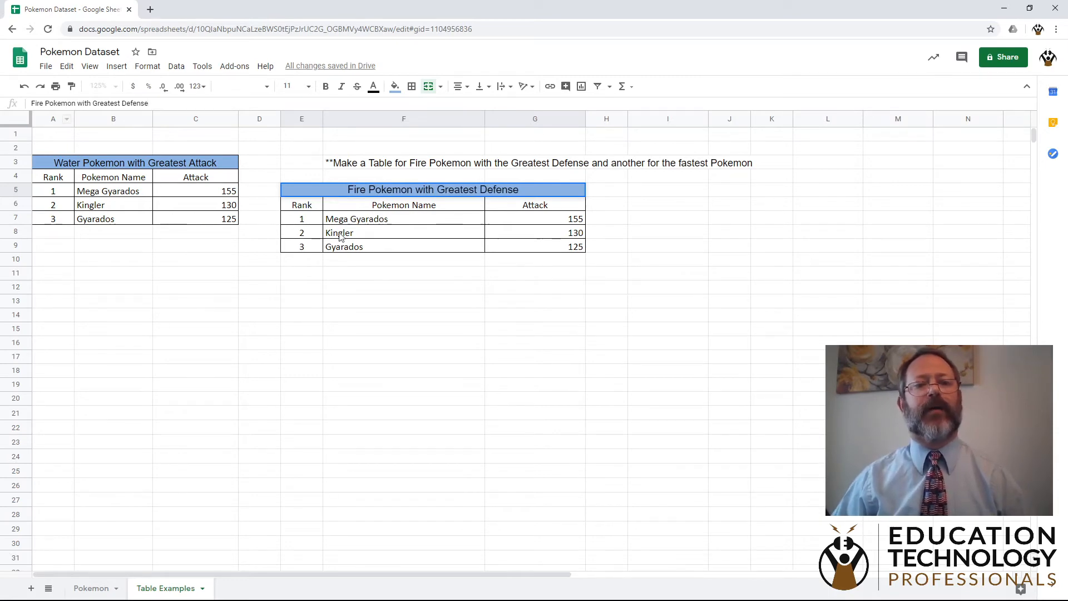
Clear the names and attack values in F7:G9 of the Fire table and fill its title cell with red.
left_click_drag(349, 221, 537, 252)
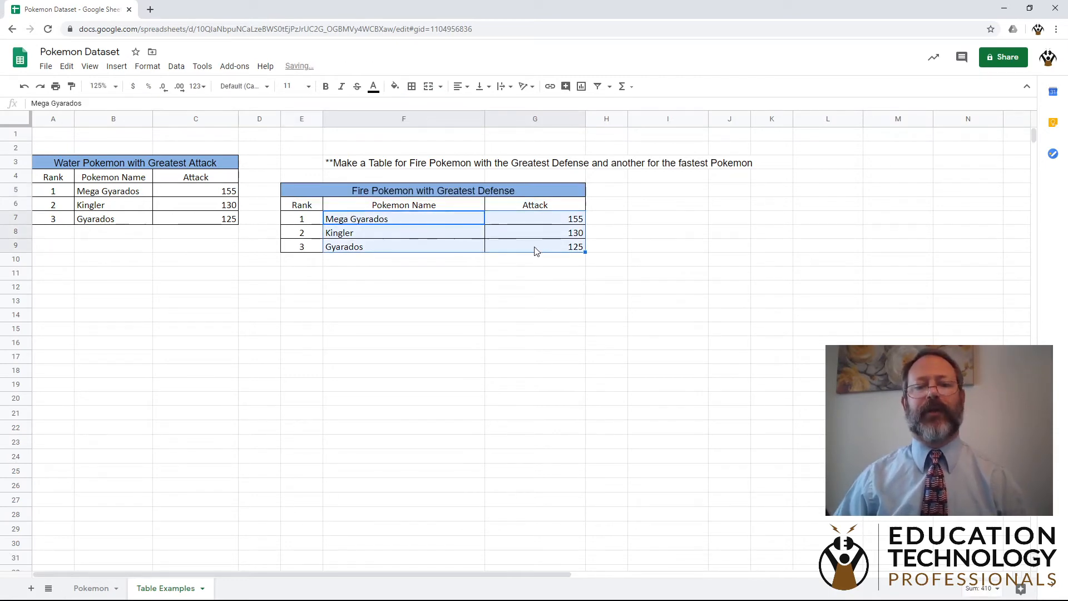
key("Delete")
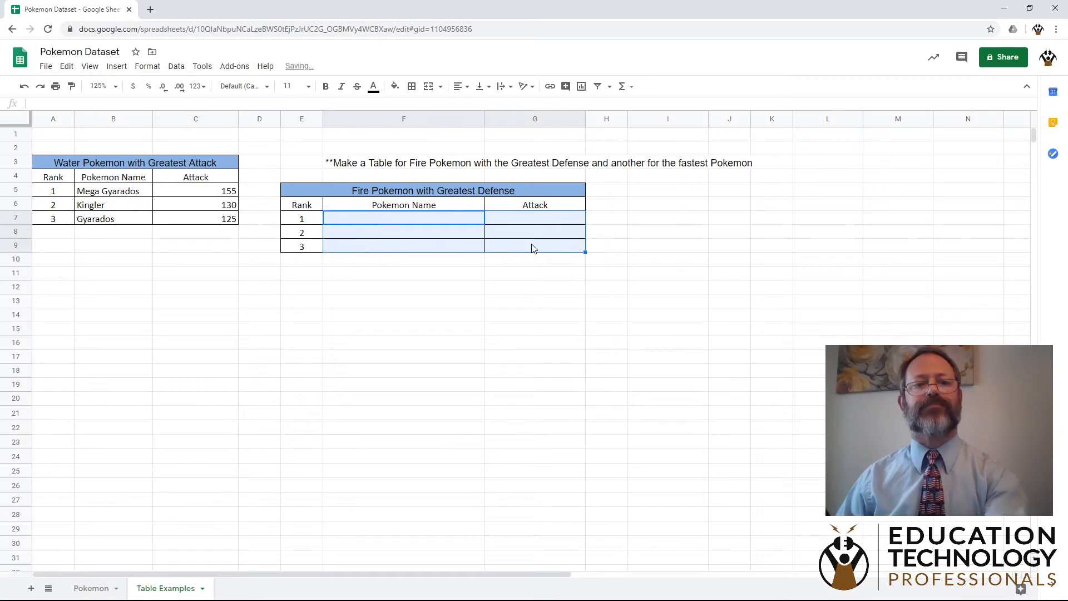
left_click(327, 195)
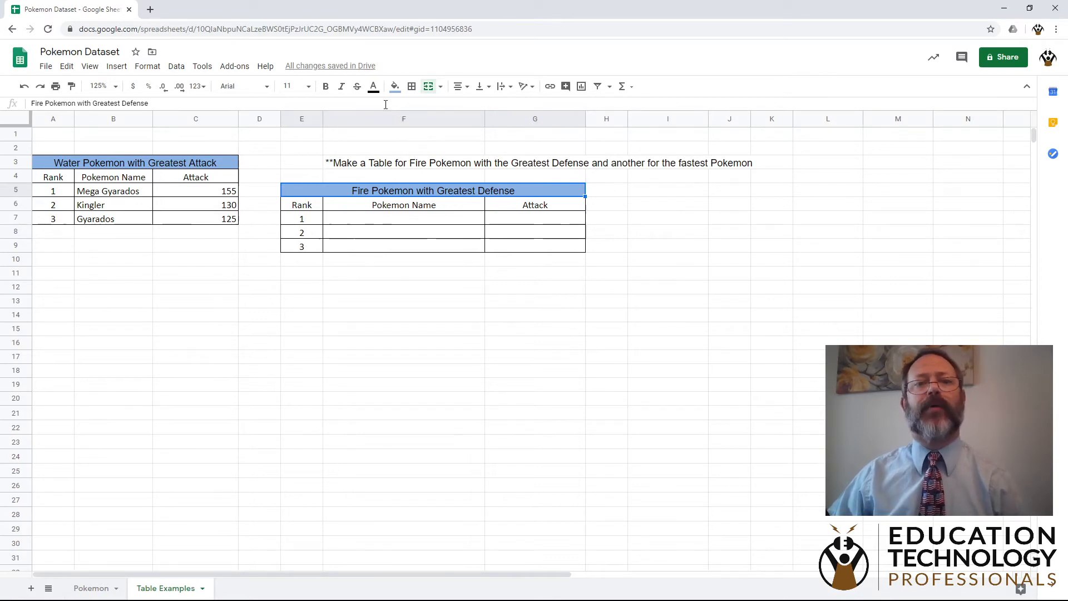
left_click(394, 86)
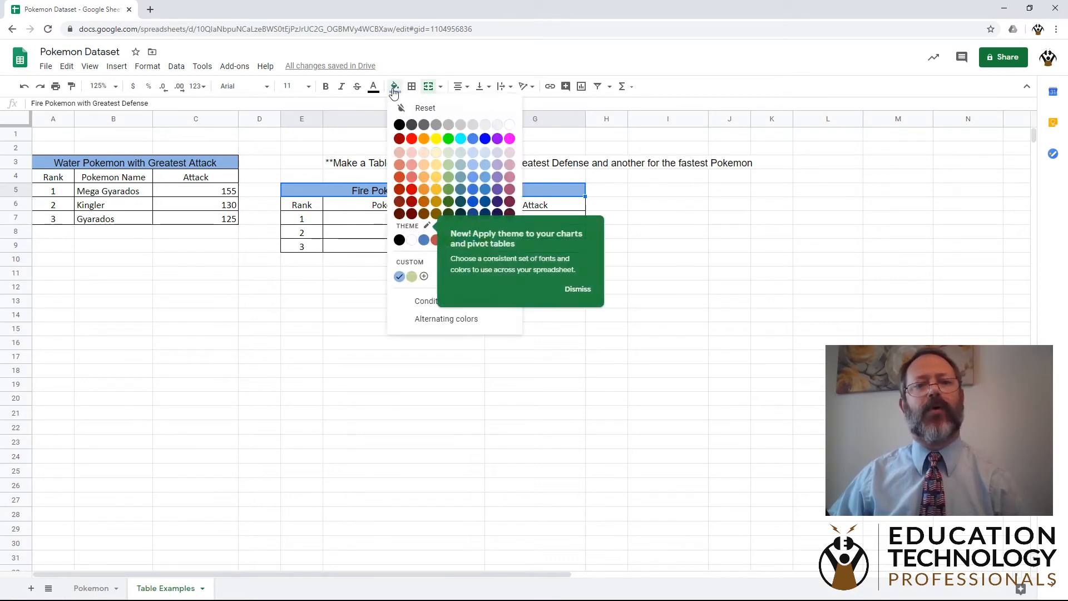
left_click(411, 139)
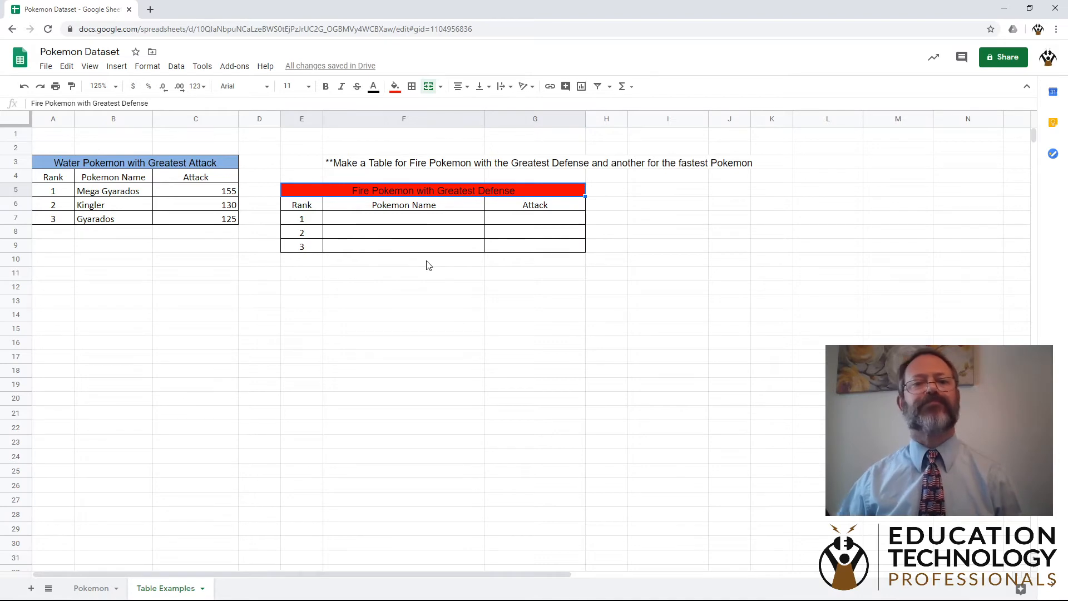
On the Pokemon sheet, reset the Attack column filter so that all values are selected.
left_click(103, 590)
left_click(265, 330)
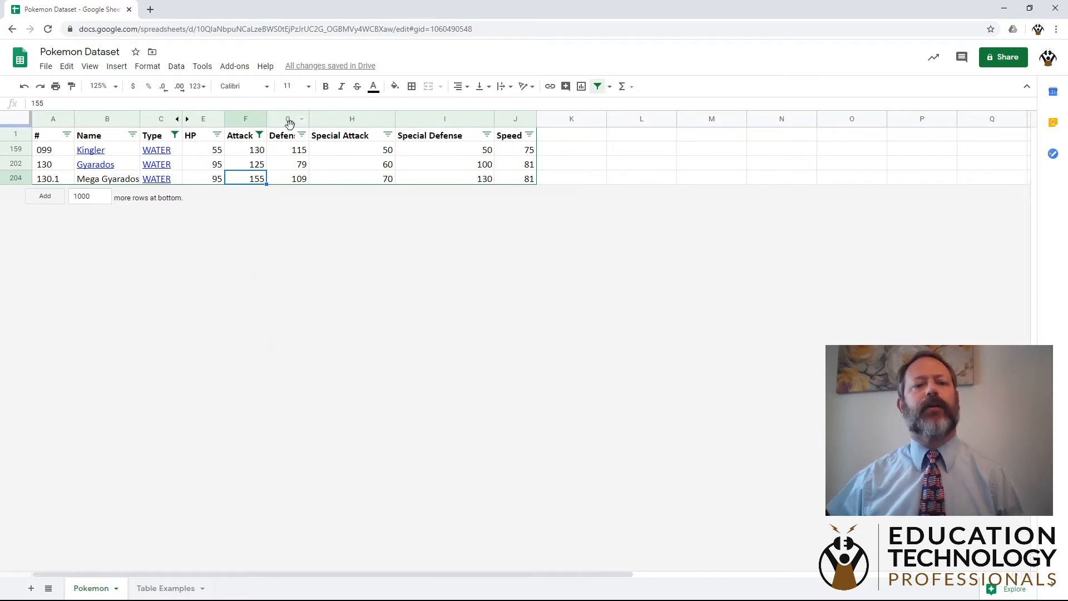
left_click(258, 136)
left_click(127, 274)
scroll(189, 350, "down", 10)
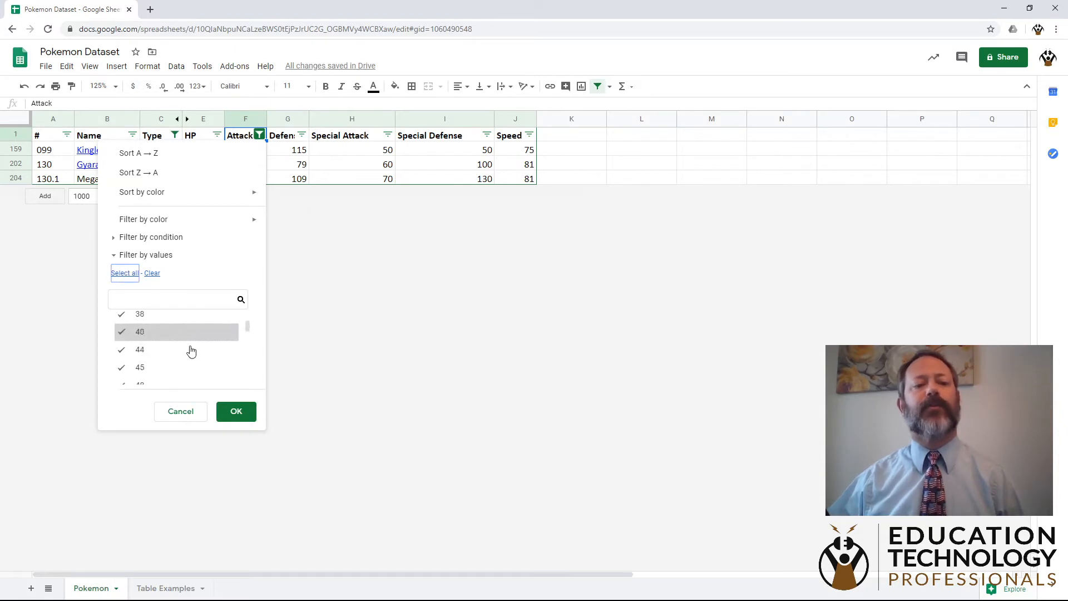
scroll(192, 350, "down", 5)
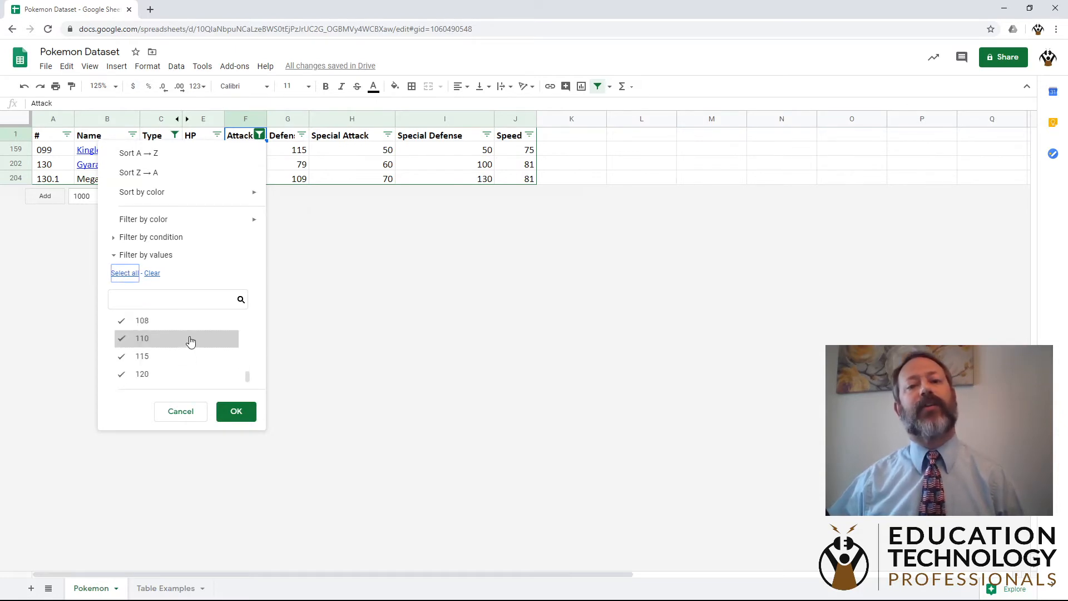
left_click(236, 411)
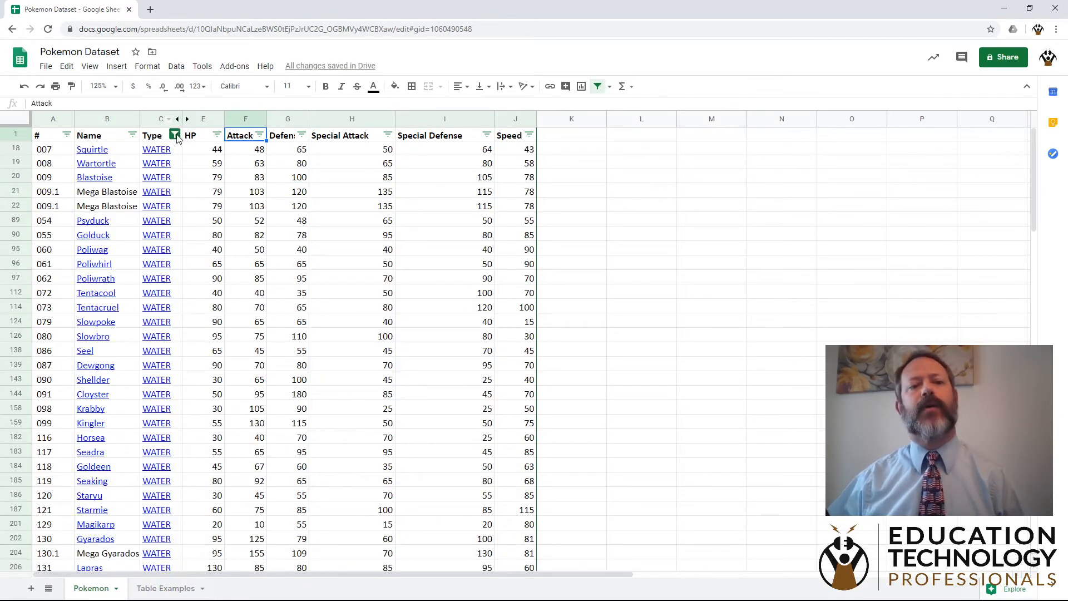
Reset the Type column filter to all values, and filter the column to show only FIRE.
left_click(176, 135)
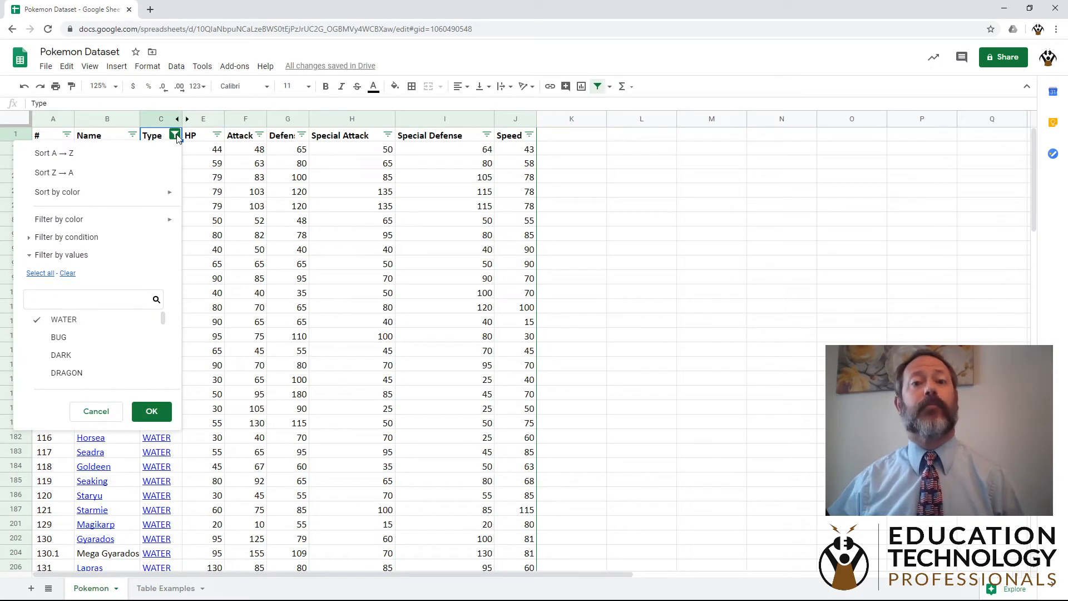
left_click(48, 274)
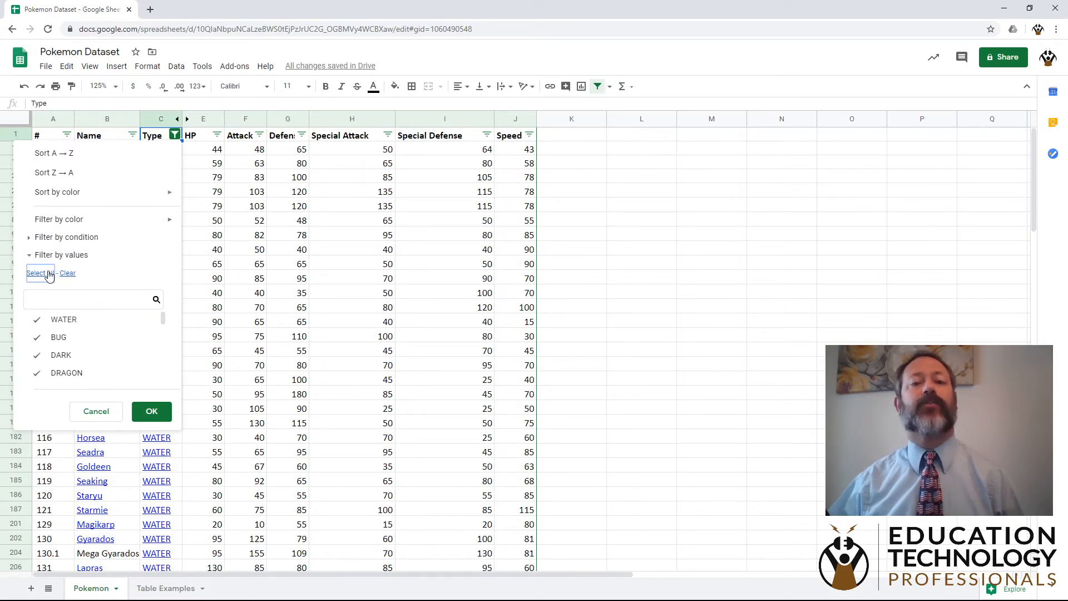
left_click(139, 417)
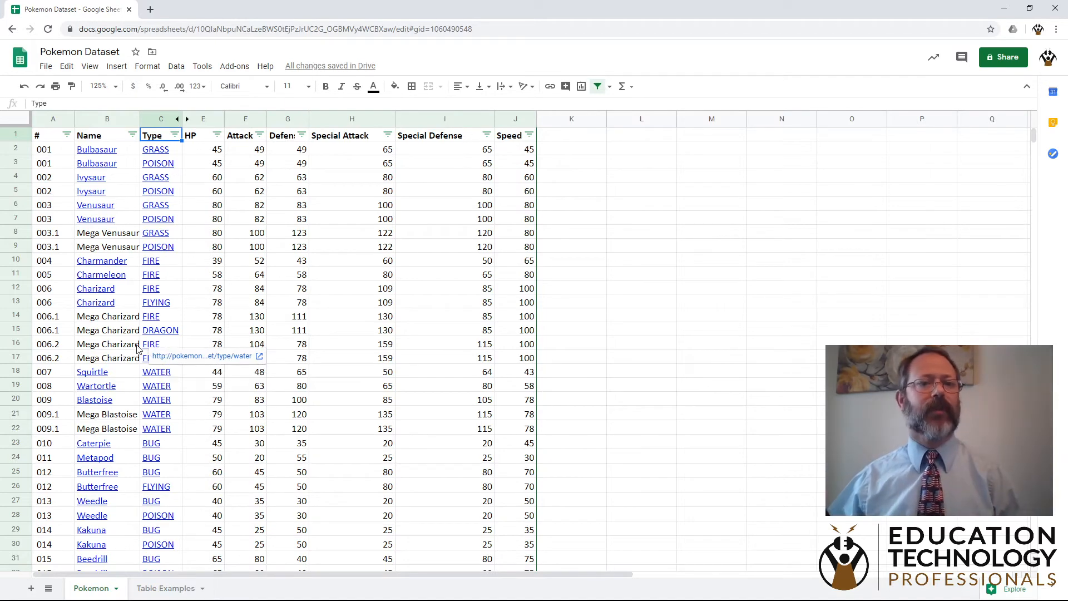
left_click(174, 134)
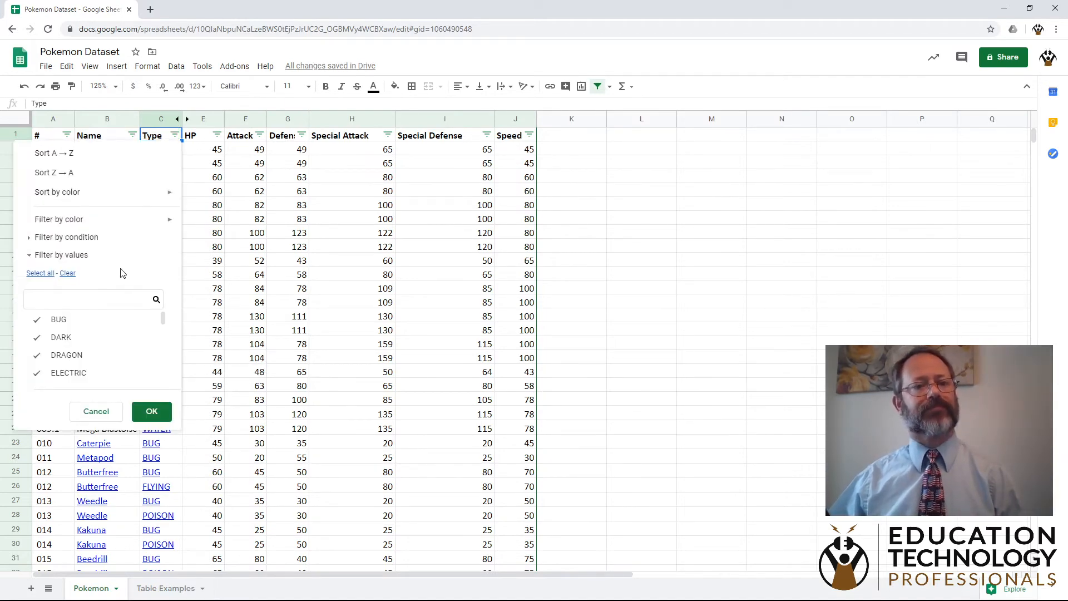
left_click(68, 274)
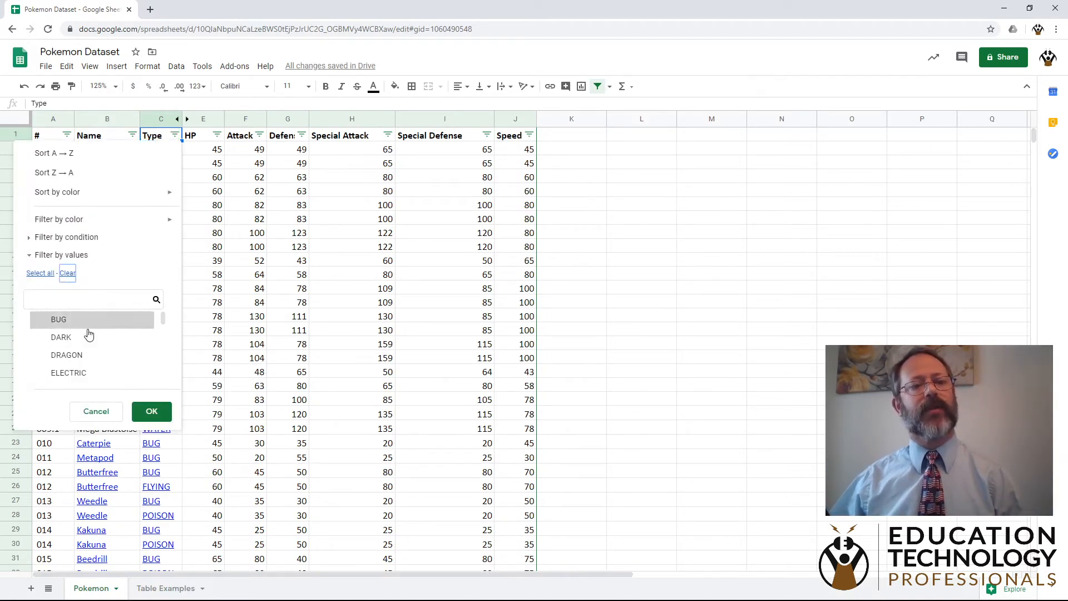
left_click_drag(164, 318, 164, 335)
left_click(67, 350)
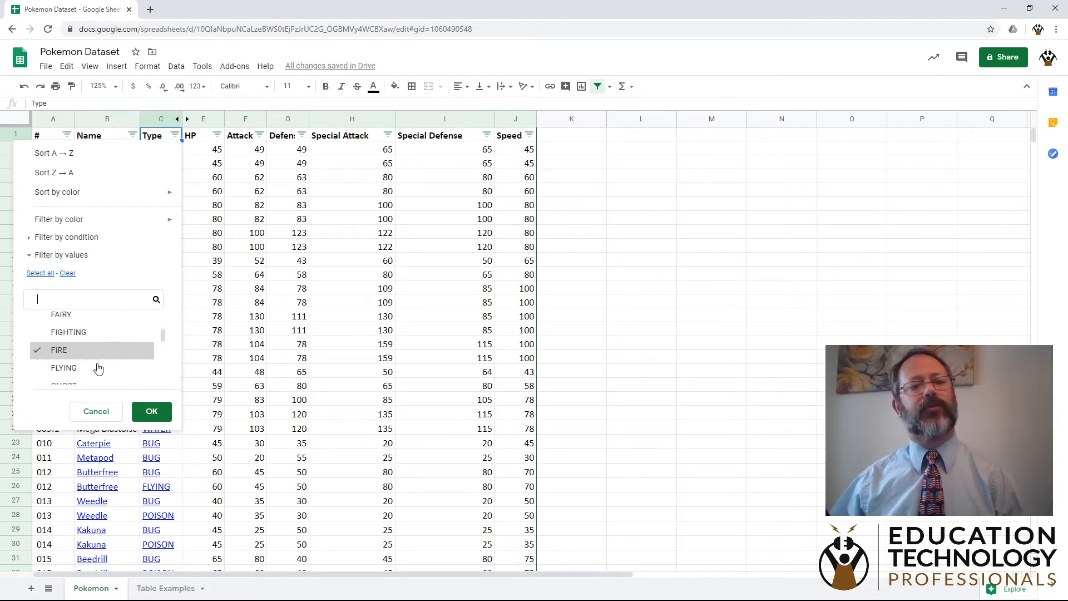
left_click(150, 411)
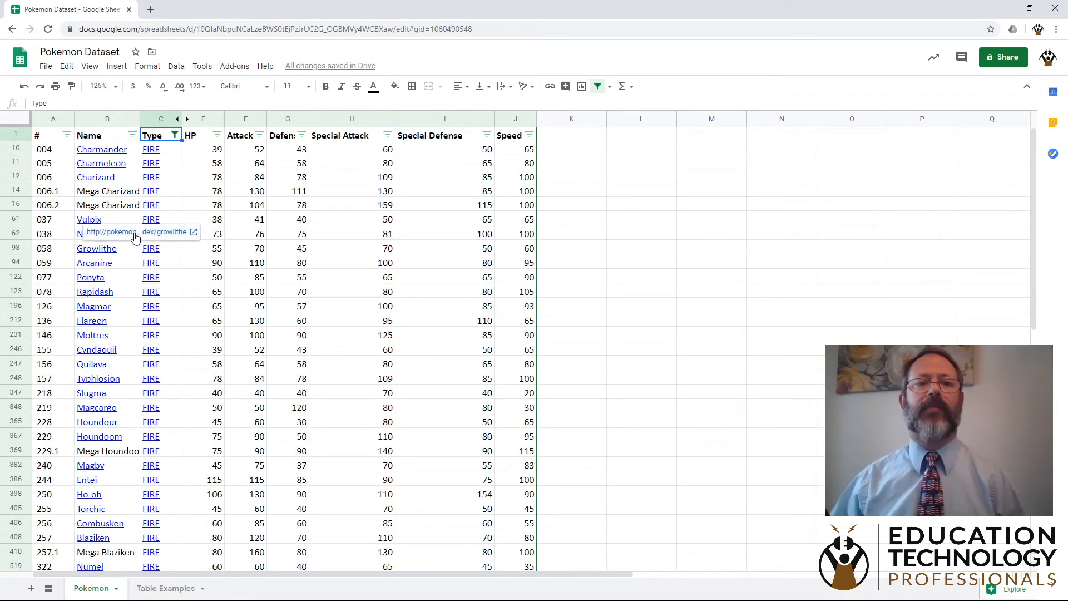
Filter the Defense column to show only the values 111, 120 and 140.
left_click(302, 135)
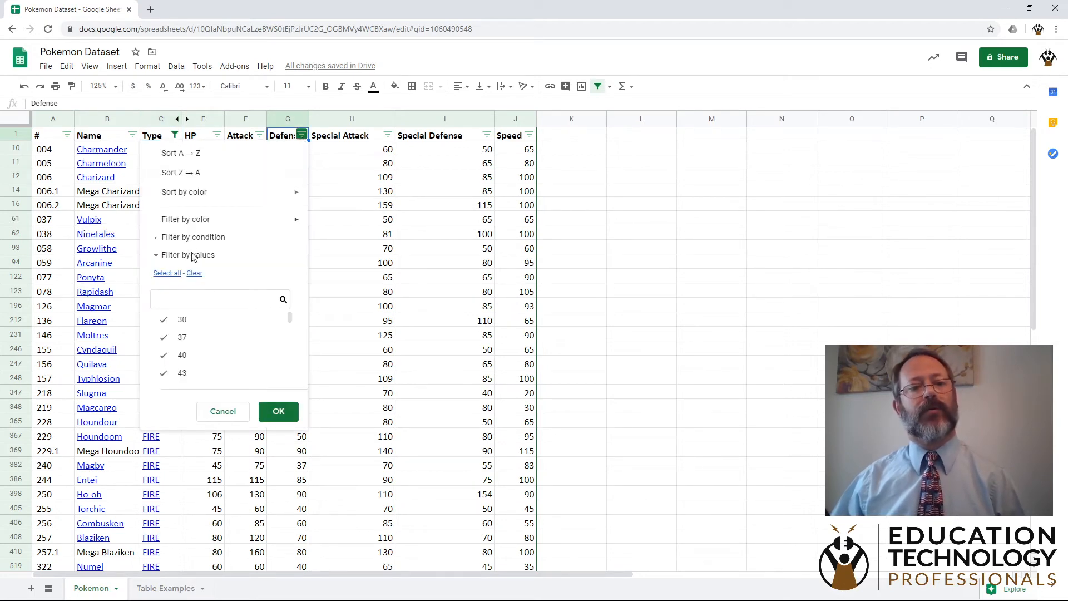
left_click(194, 273)
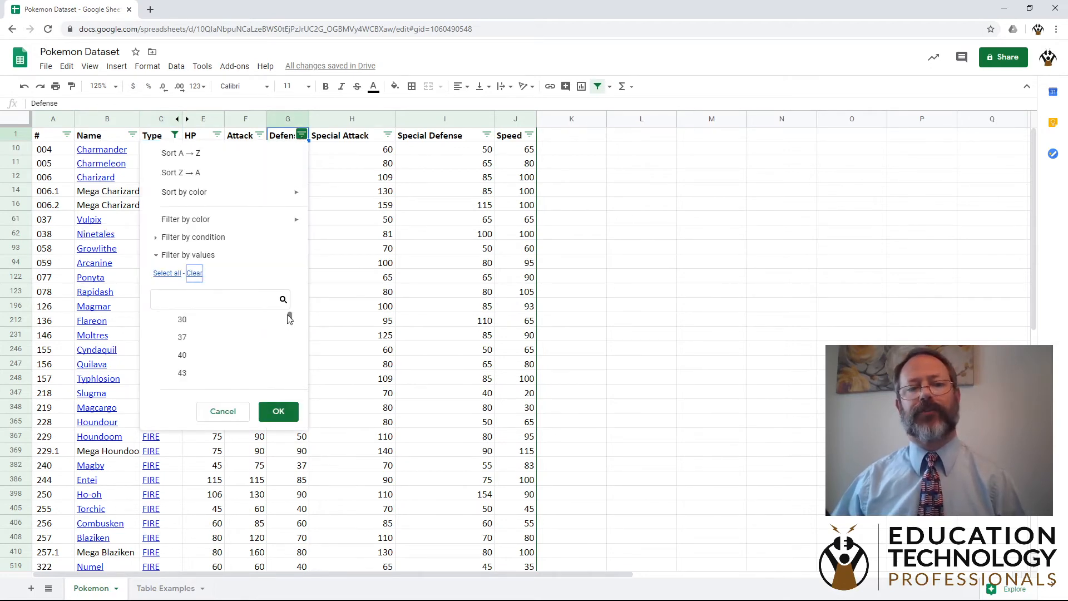
left_click_drag(290, 318, 287, 384)
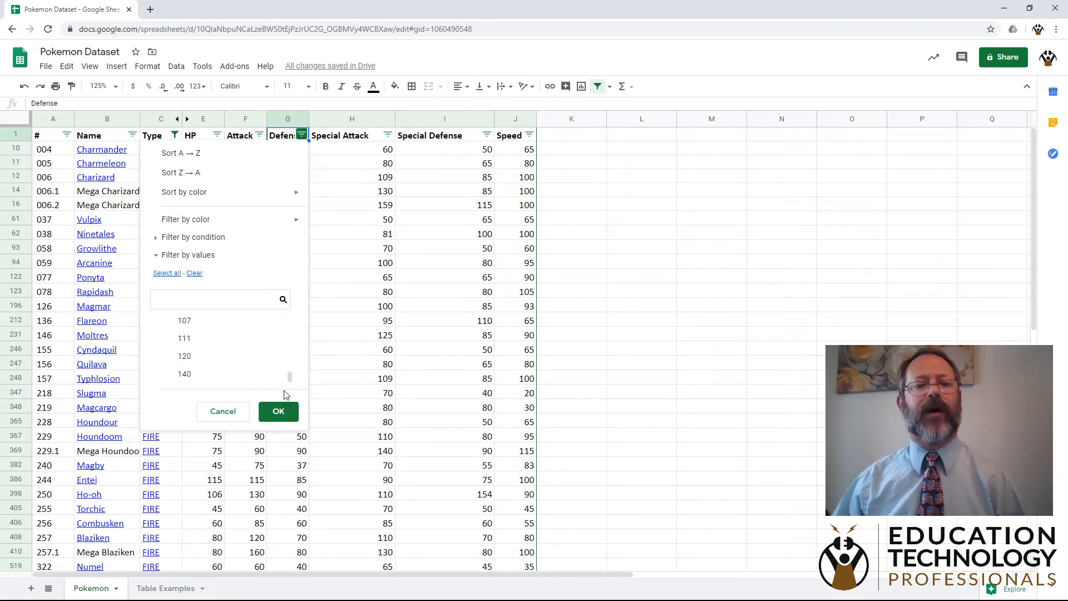
left_click(186, 374)
left_click(184, 338)
left_click(186, 359)
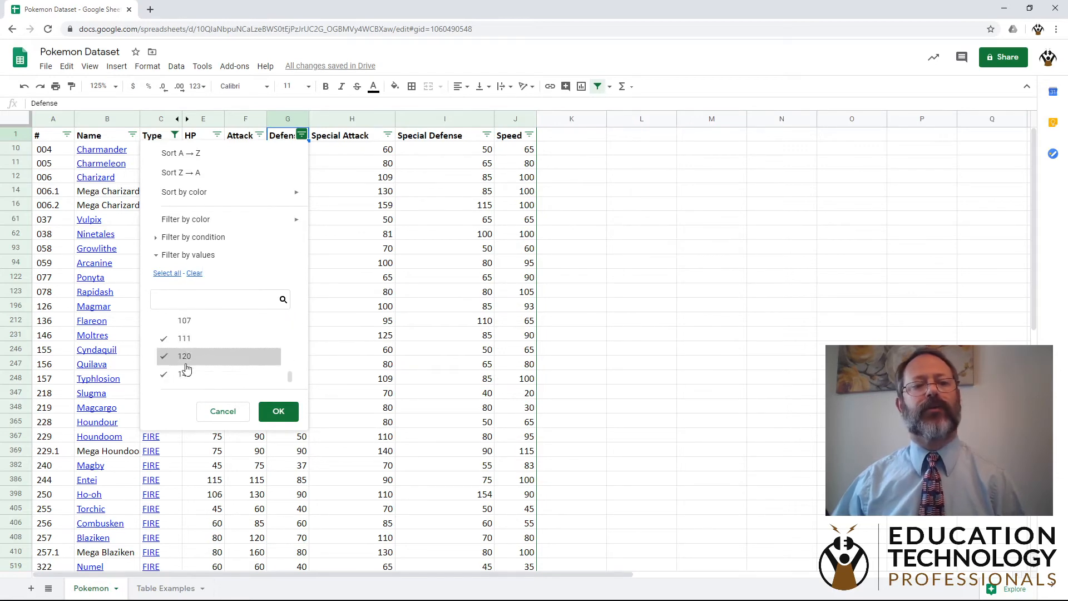
left_click(271, 409)
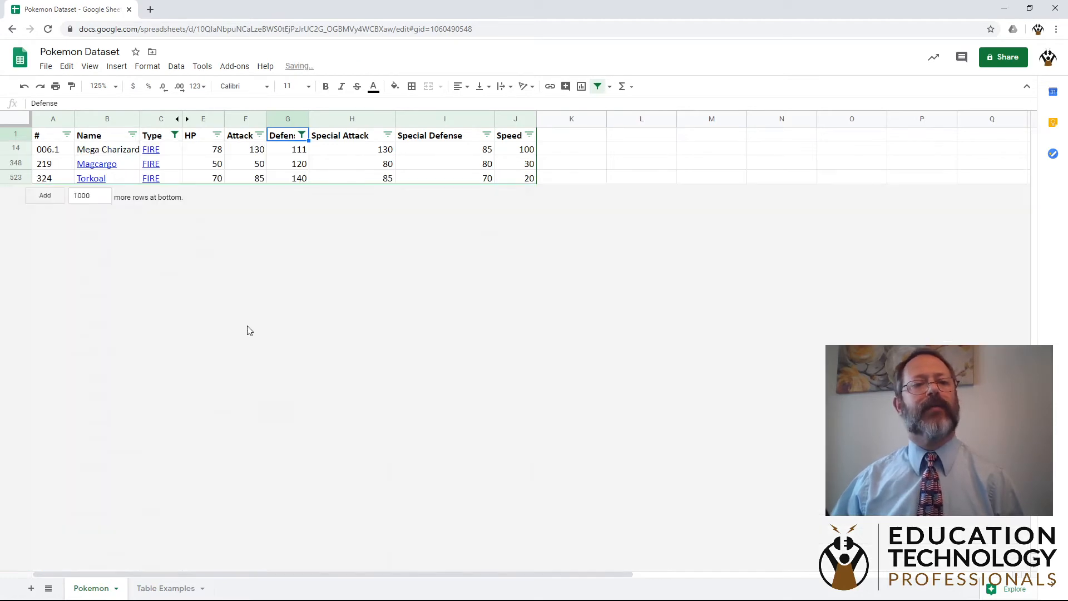
Copy the three filtered Pokemon names and paste them as values only into the Fire table on Table Examples, starting at F7.
mouse_move(102, 181)
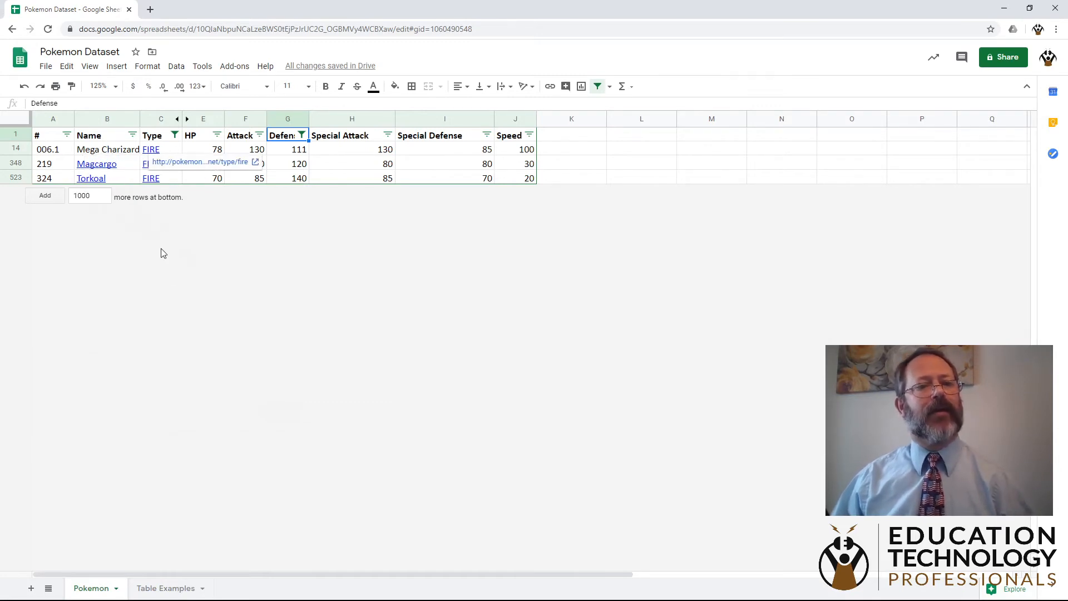
left_click_drag(100, 151, 104, 178)
key("ctrl+c")
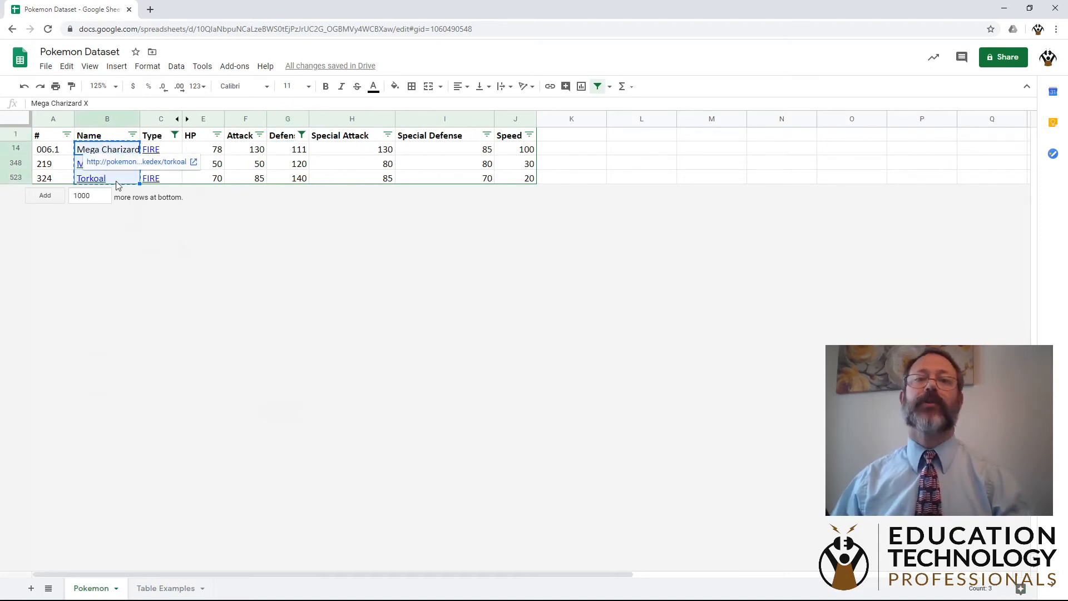
left_click(183, 588)
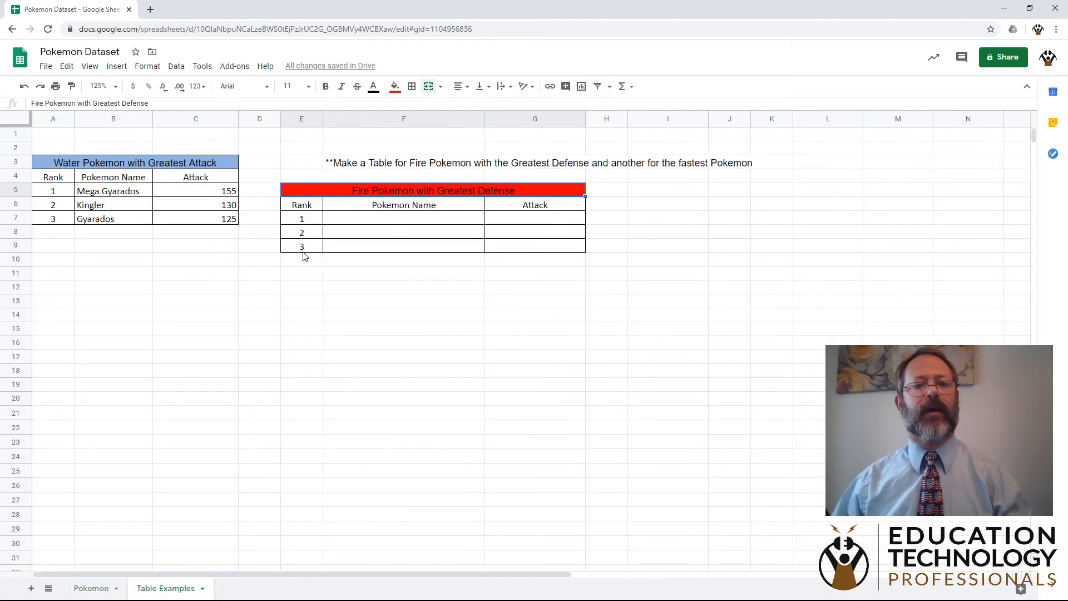
left_click(342, 220)
right_click(342, 220)
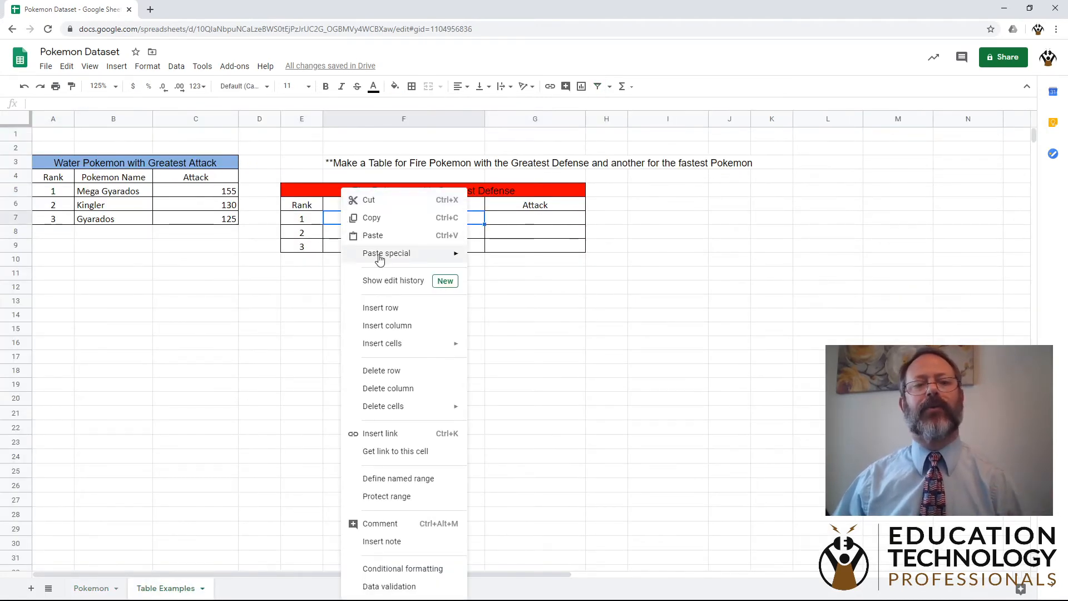
mouse_move(407, 255)
left_click(482, 257)
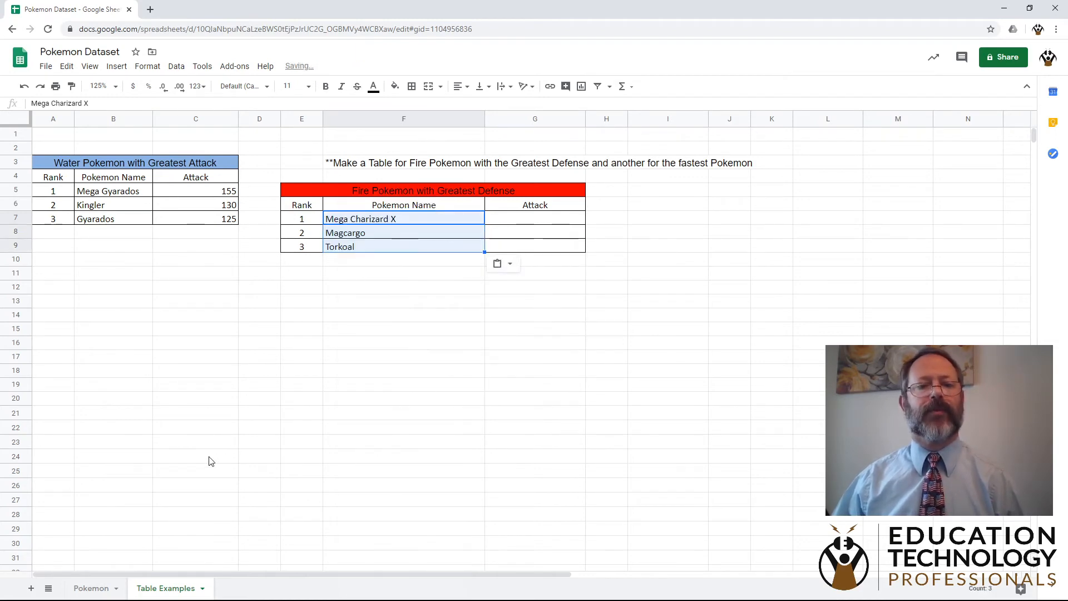
Copy the three Defense values from the Pokemon sheet and paste them as values only into the Fire table, starting at G7.
left_click(102, 590)
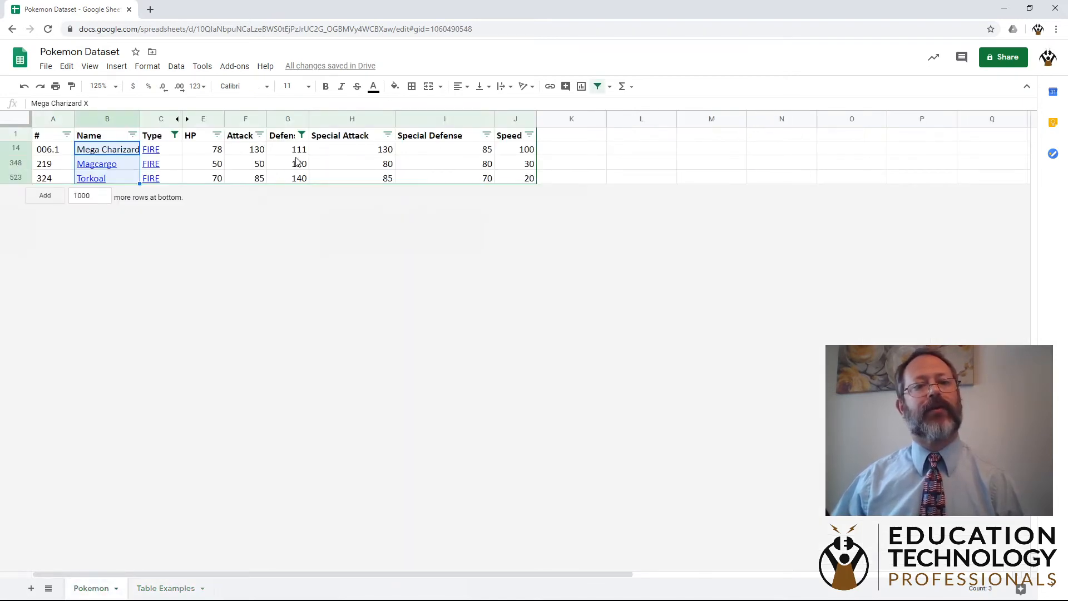
left_click_drag(297, 154, 295, 175)
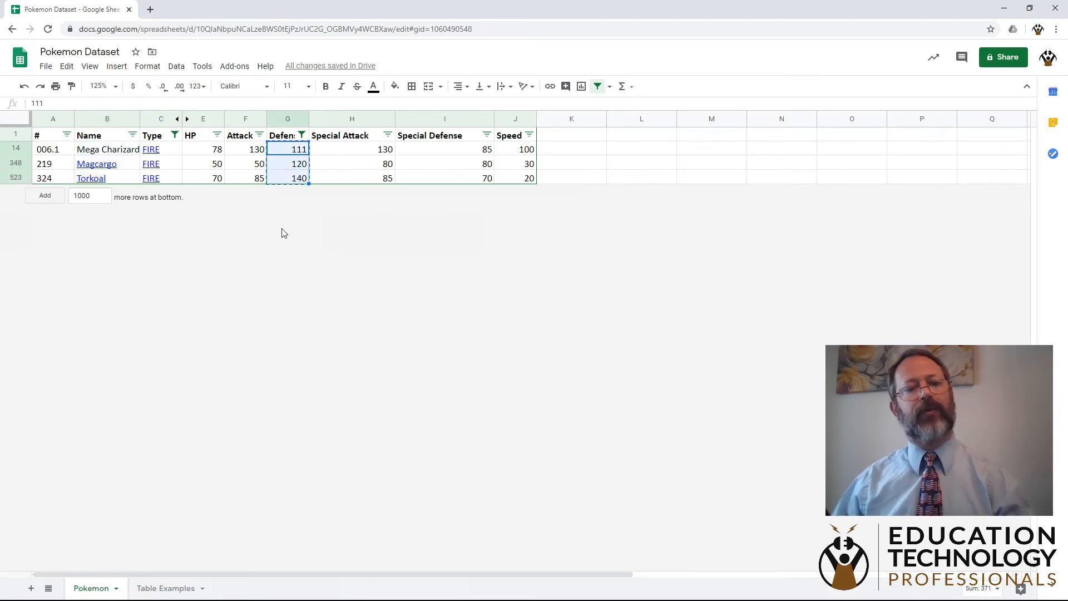
left_click(178, 585)
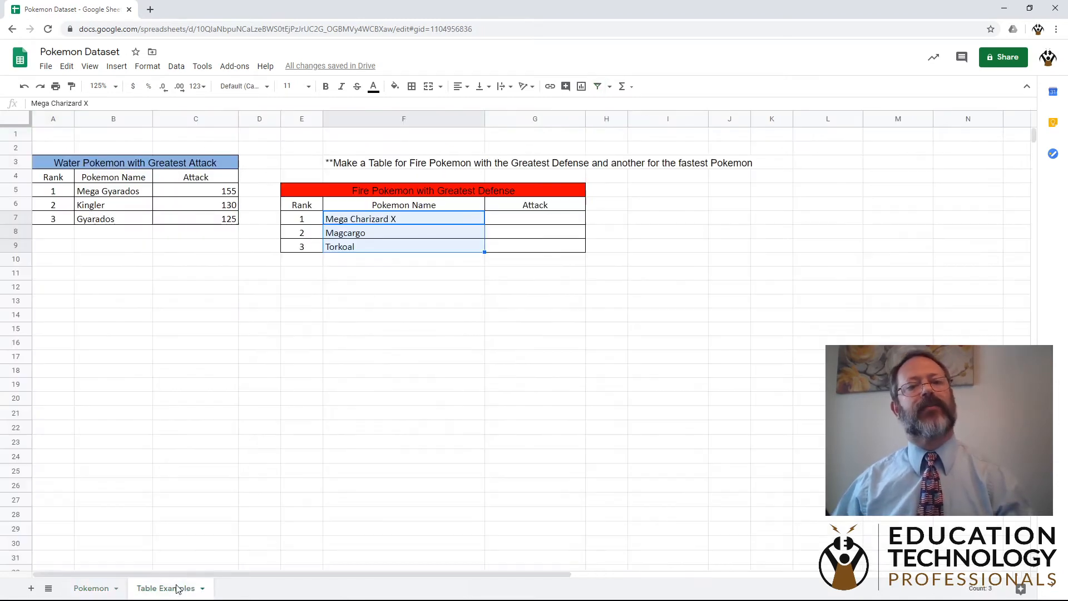
left_click(500, 220)
right_click(500, 219)
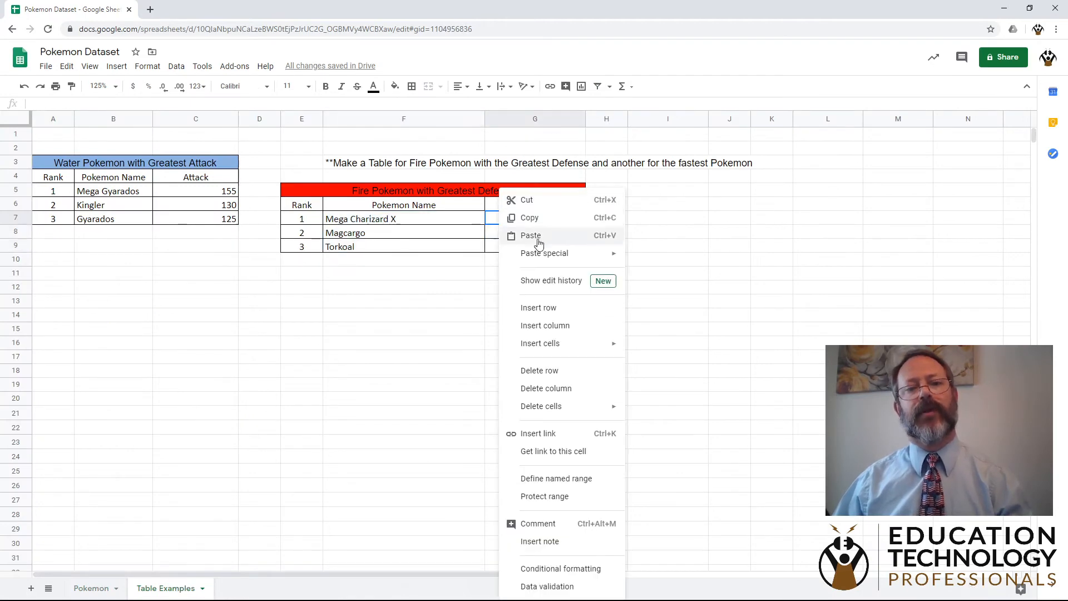
mouse_move(550, 254)
left_click(663, 260)
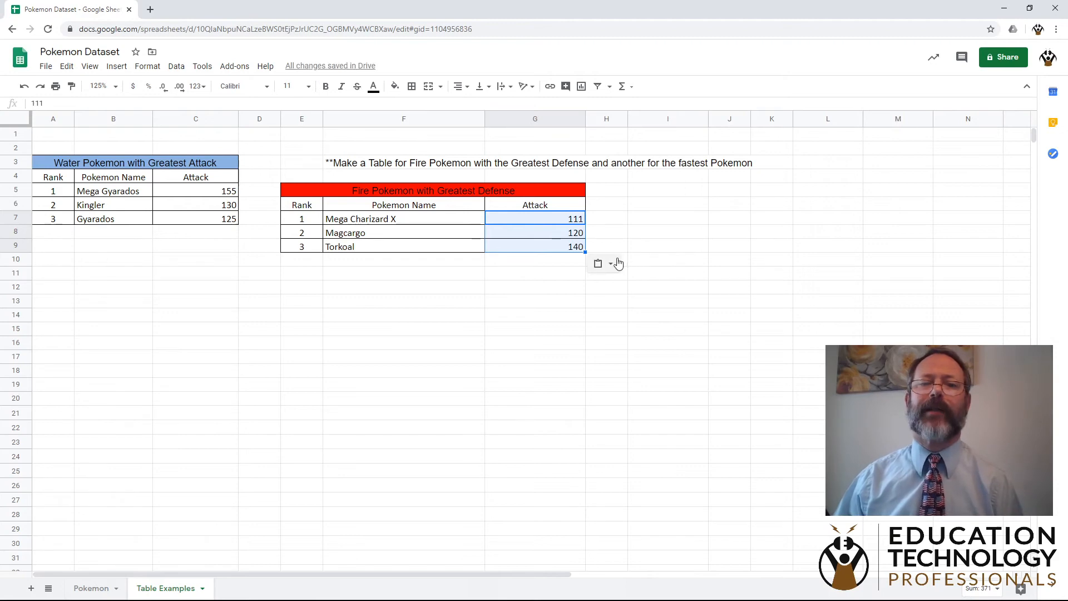
left_click(408, 292)
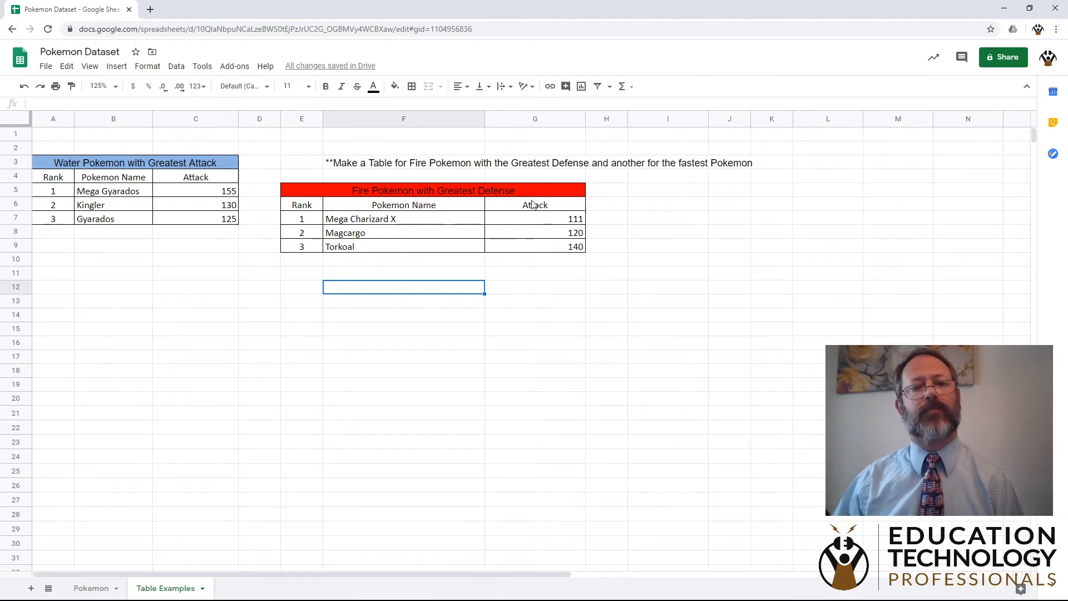
Change the Fire table's column header in G6 to "Defense".
left_click(534, 194)
left_click(537, 209)
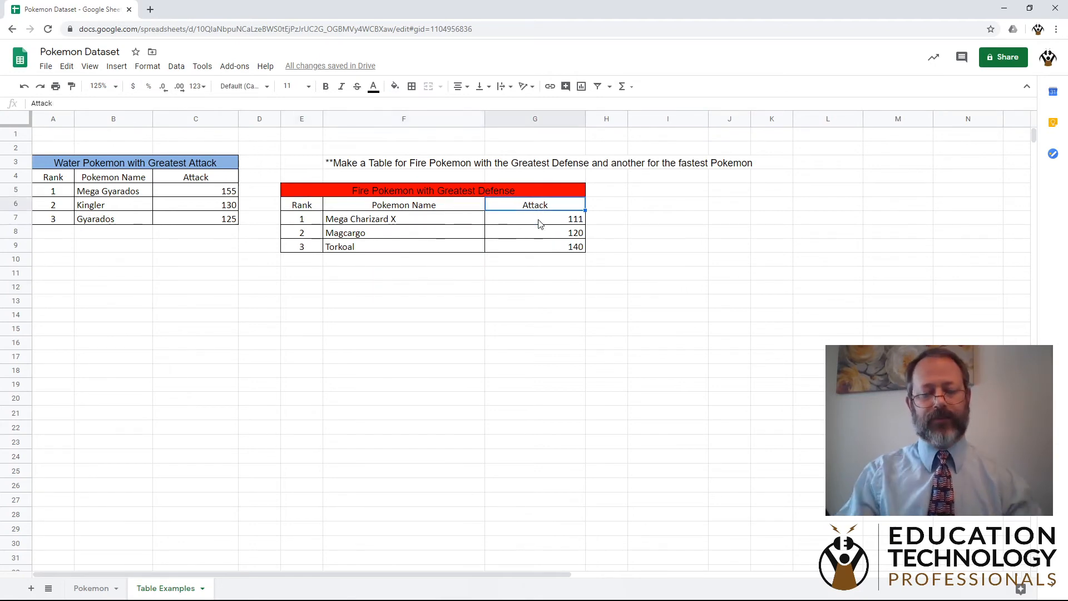
type("Defense")
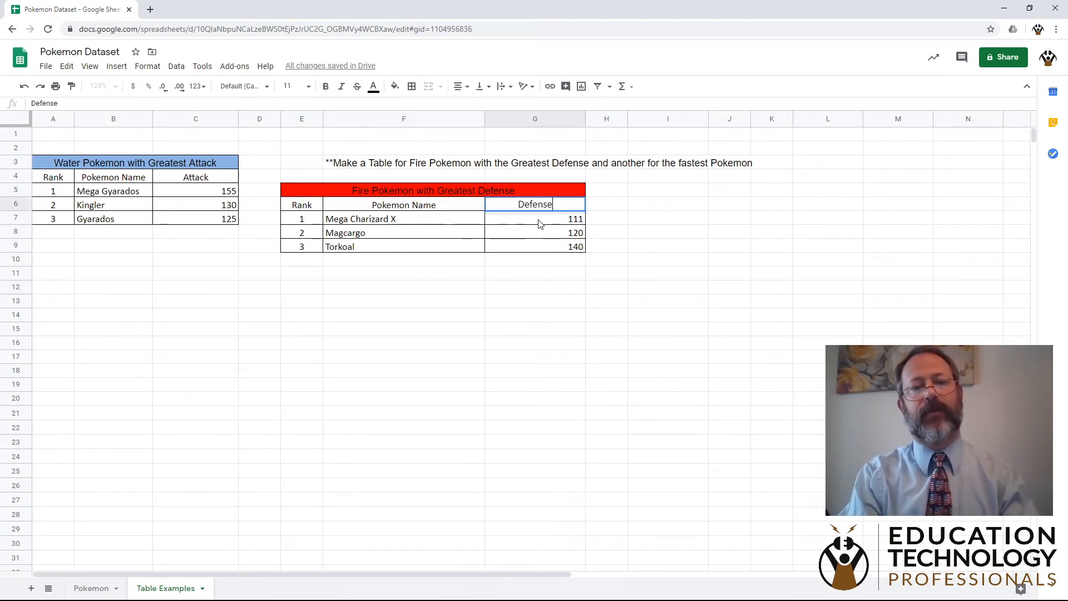
left_click(522, 259)
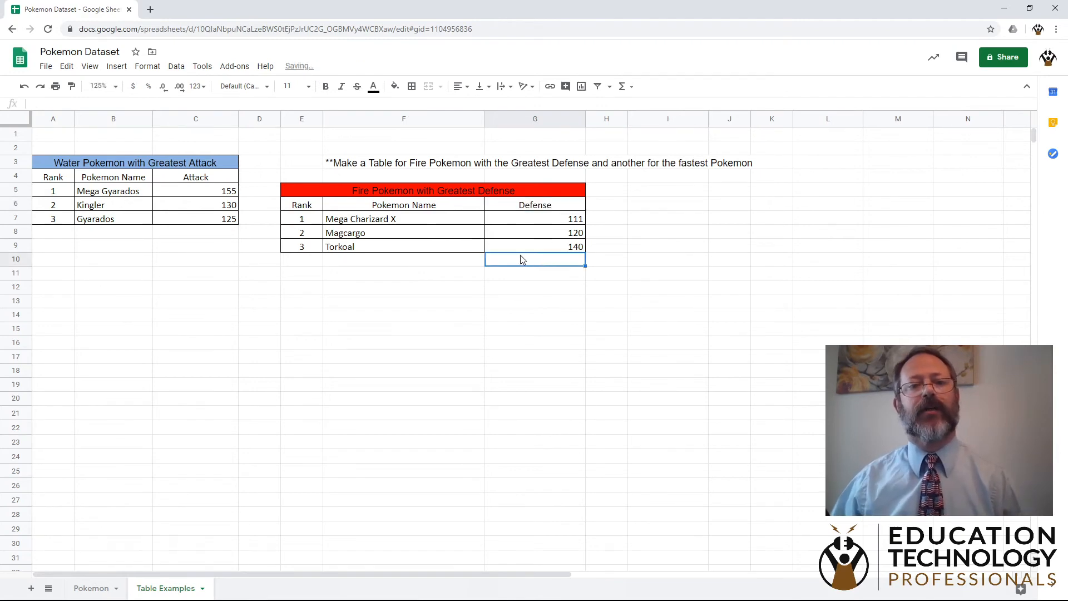
Sort the range F6:G9, treating the first row as a header, by Defense in Z → A order.
left_click_drag(397, 204, 536, 255)
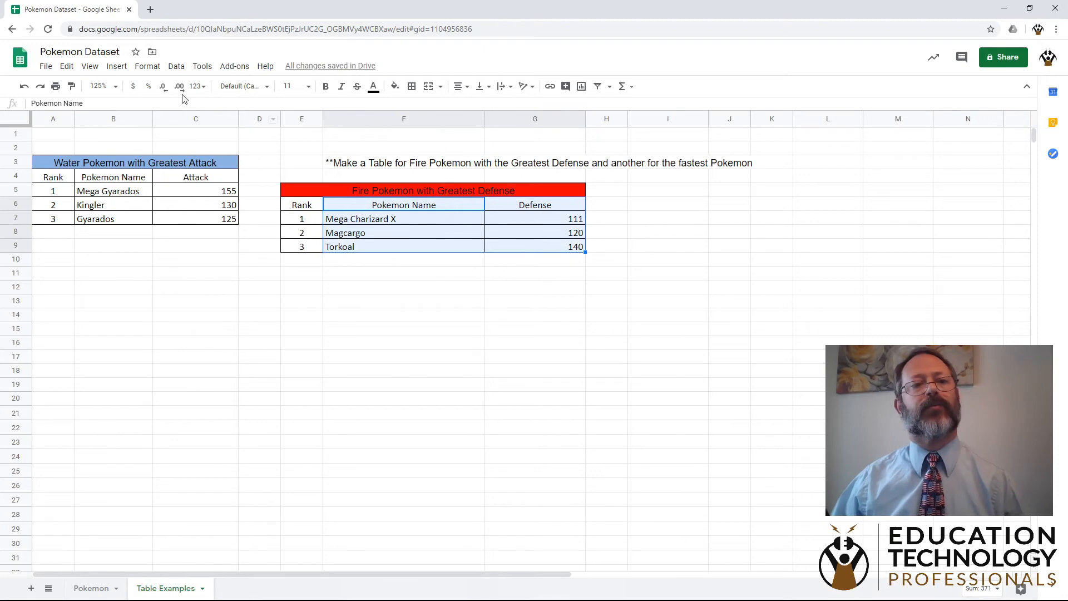
left_click(176, 66)
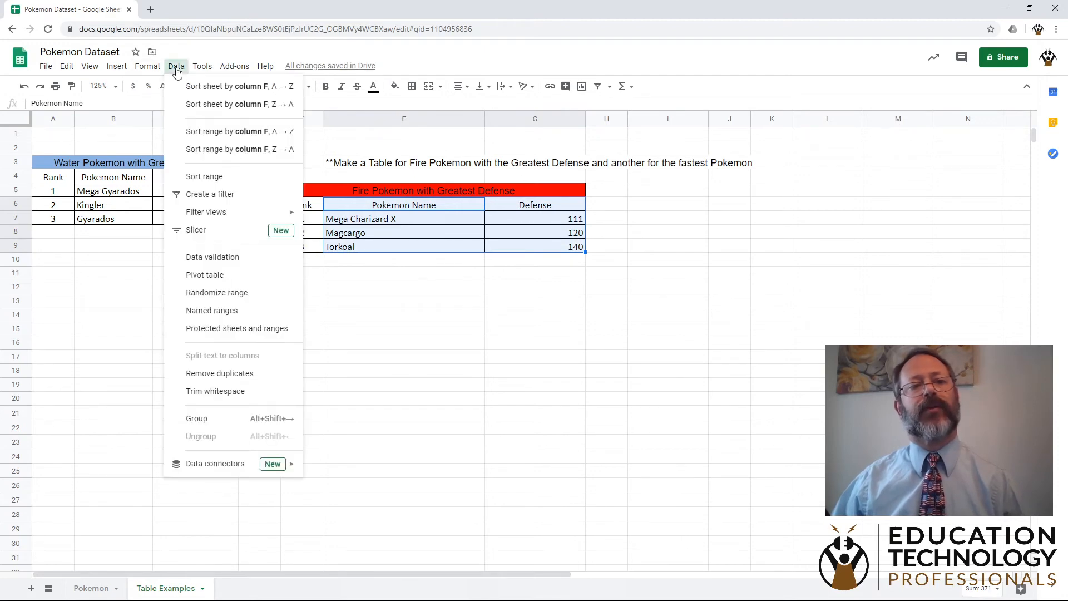
left_click(204, 177)
left_click(411, 279)
left_click(455, 309)
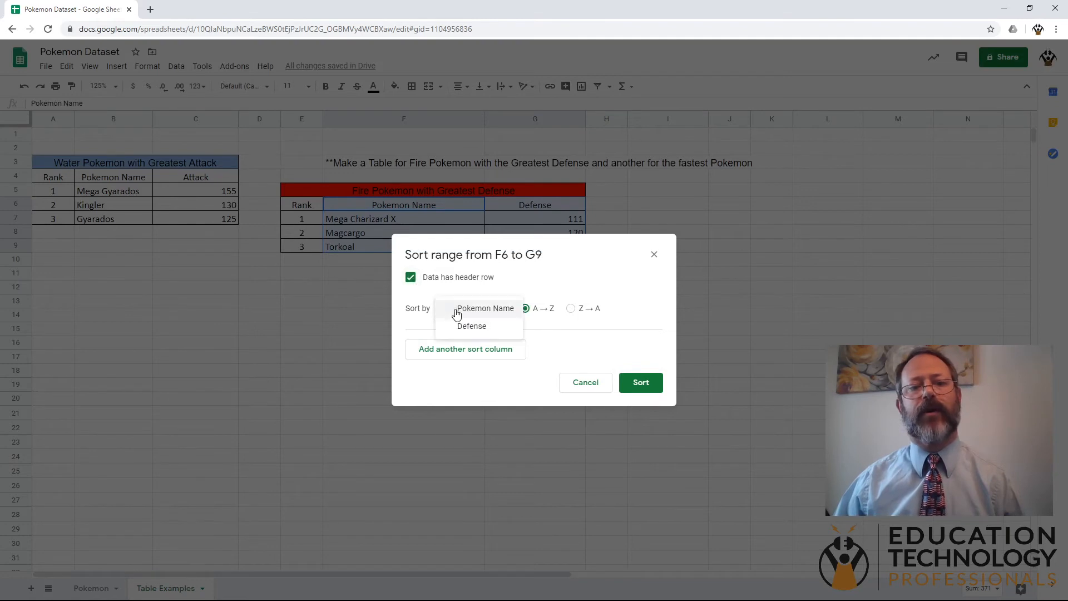
left_click(456, 324)
left_click(560, 309)
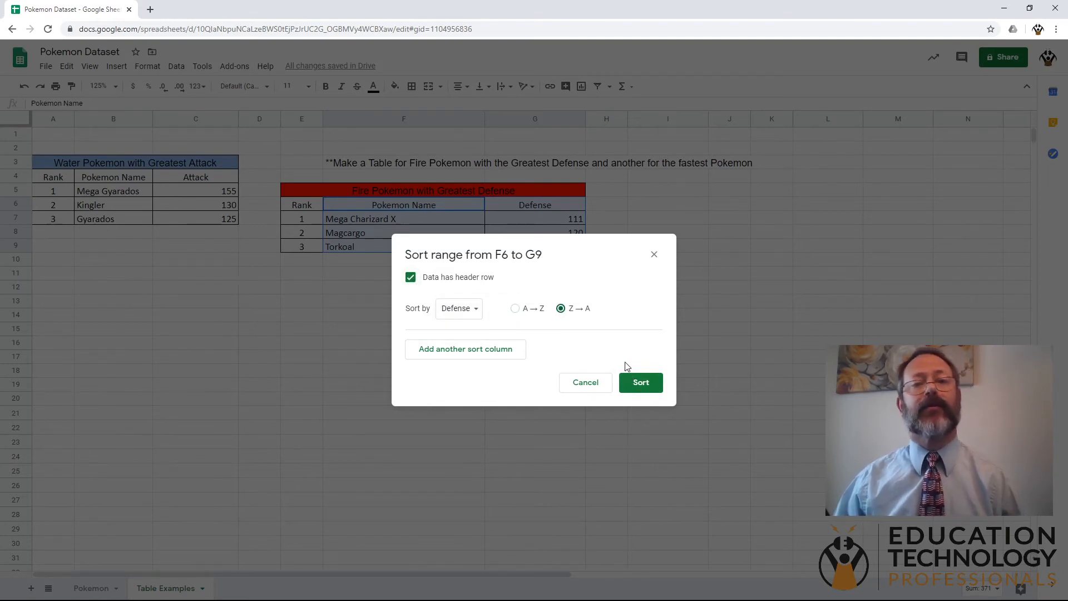
left_click(651, 391)
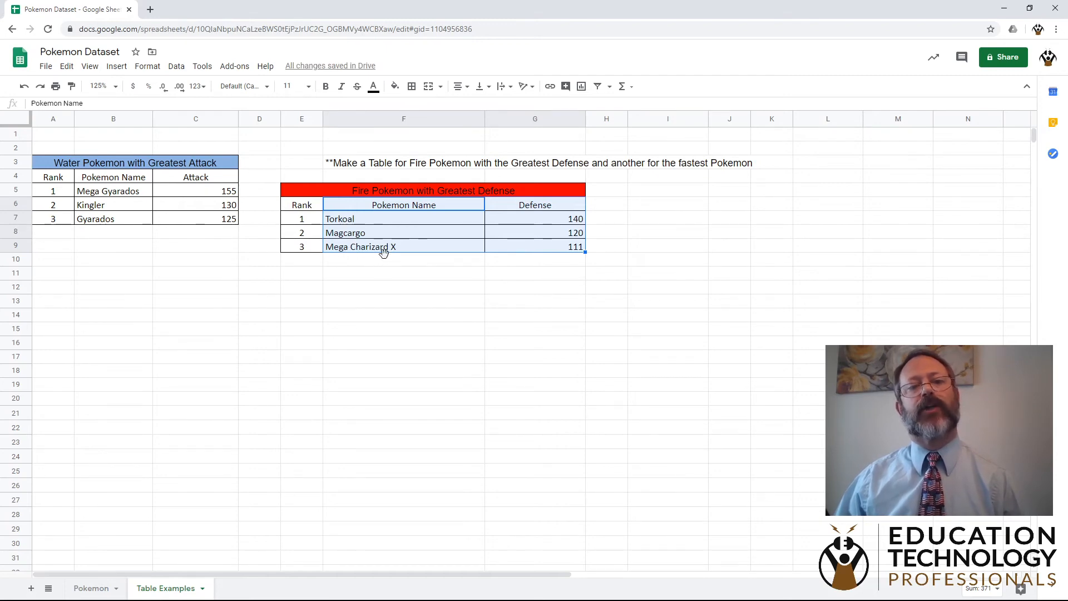
left_click(505, 265)
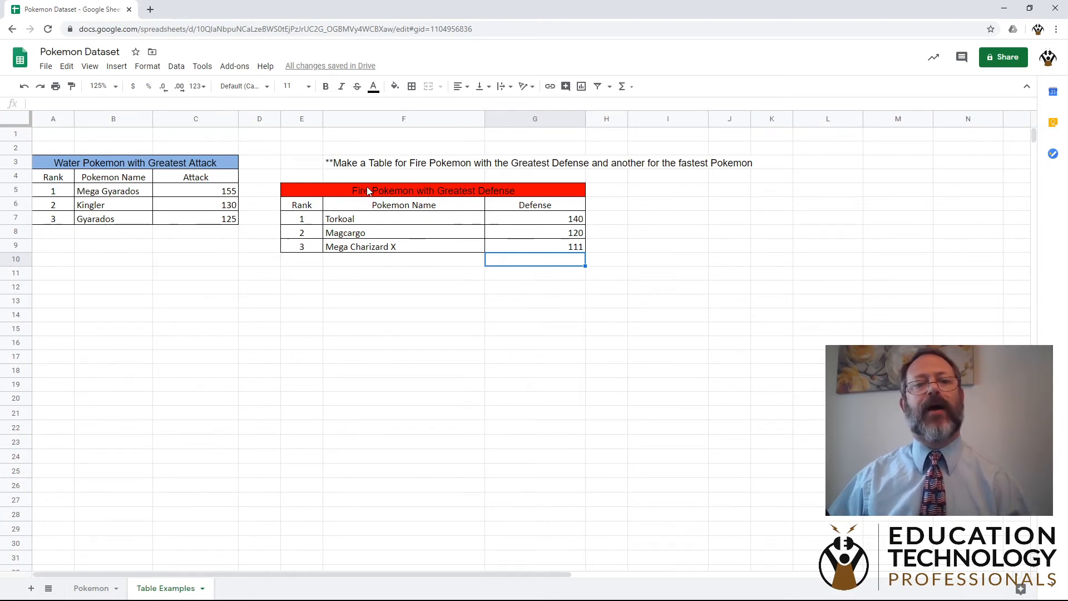
Copy the whole Fire Pokemon table E5:G9 and paste the duplicate starting at cell I5.
left_click_drag(318, 197, 504, 249)
key("ctrl+c")
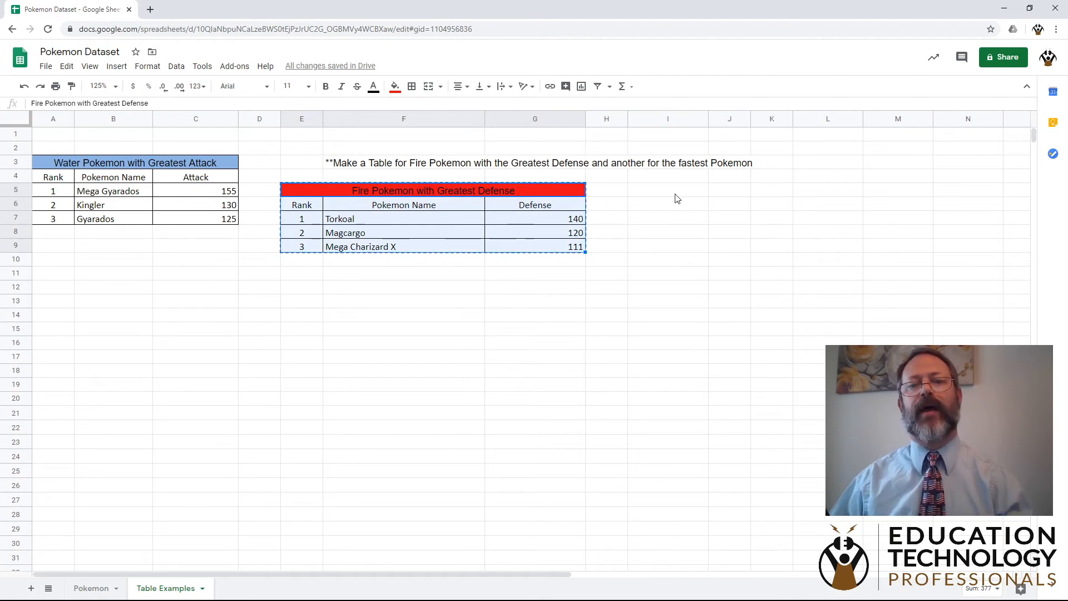
left_click(679, 194)
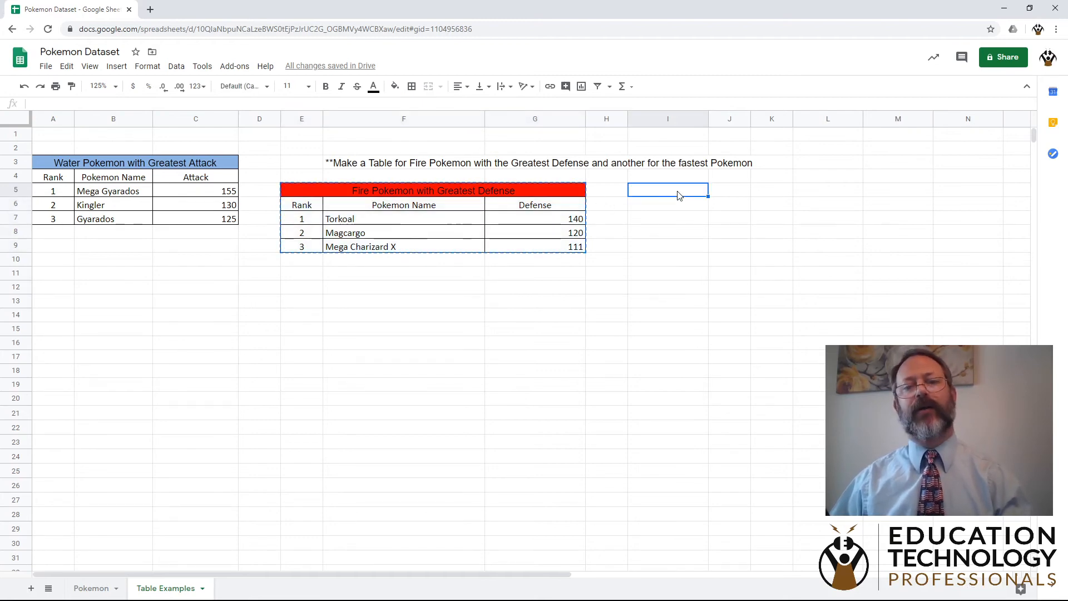
key("ctrl+v")
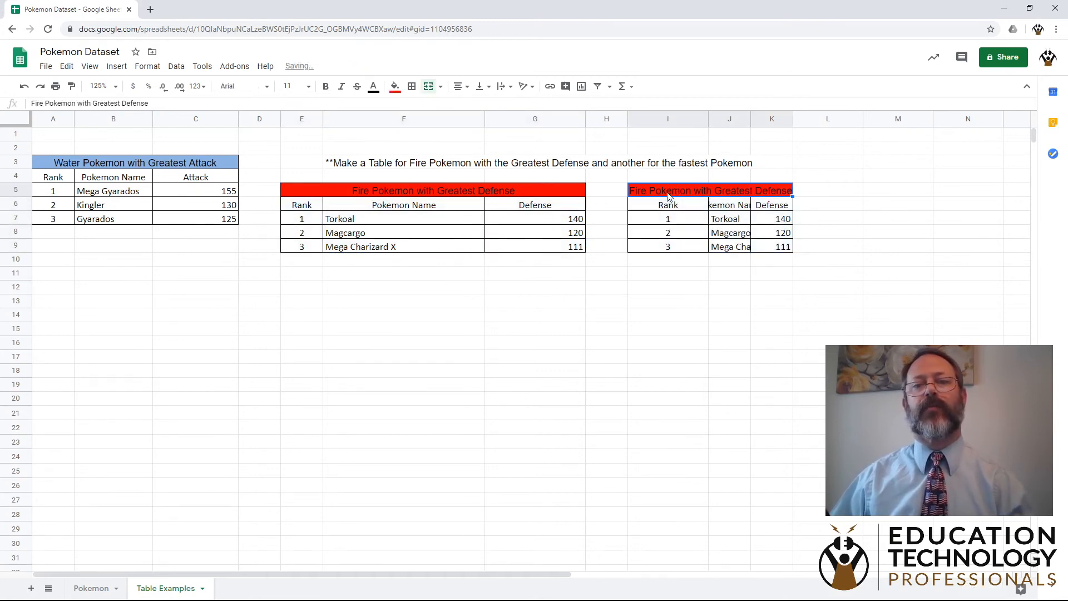
Retitle the duplicated table in I5 as "Fastest Pokemon".
type("FAst")
key("BackSpace")
key("BackSpace")
key("BackSpace")
type("astest")
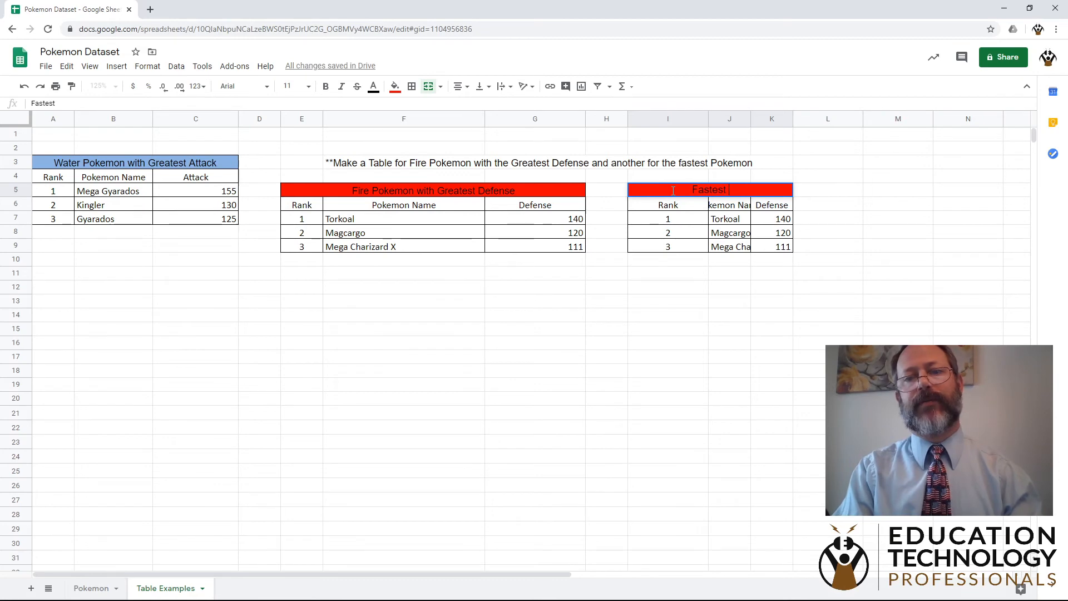
type(" Pokemon")
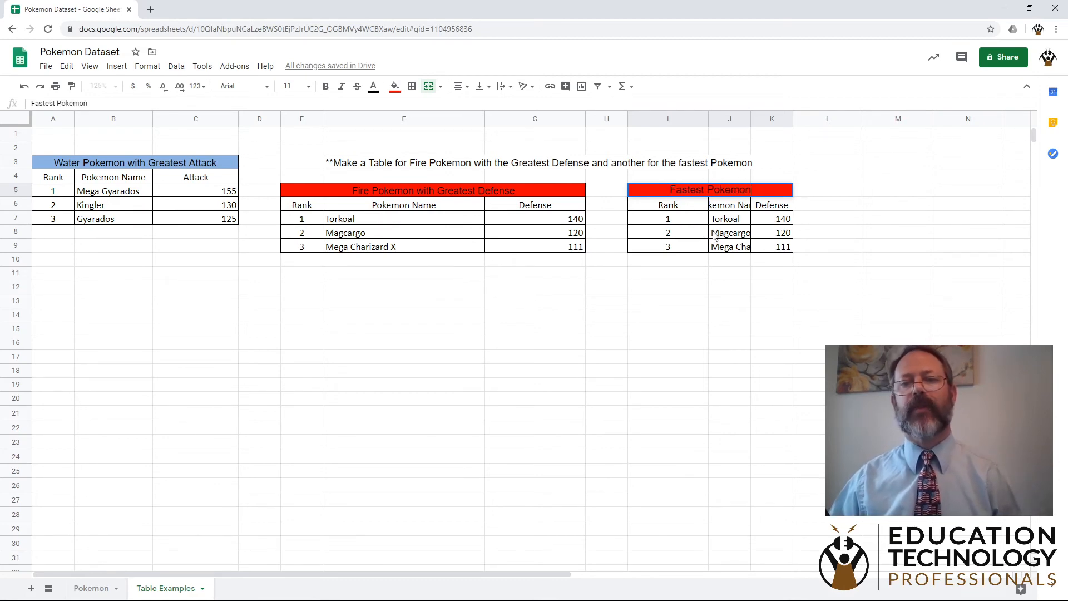
Change the Fastest Pokemon table's first two column headers, I6 and J6, to "Name" and "Speed".
left_click(681, 207)
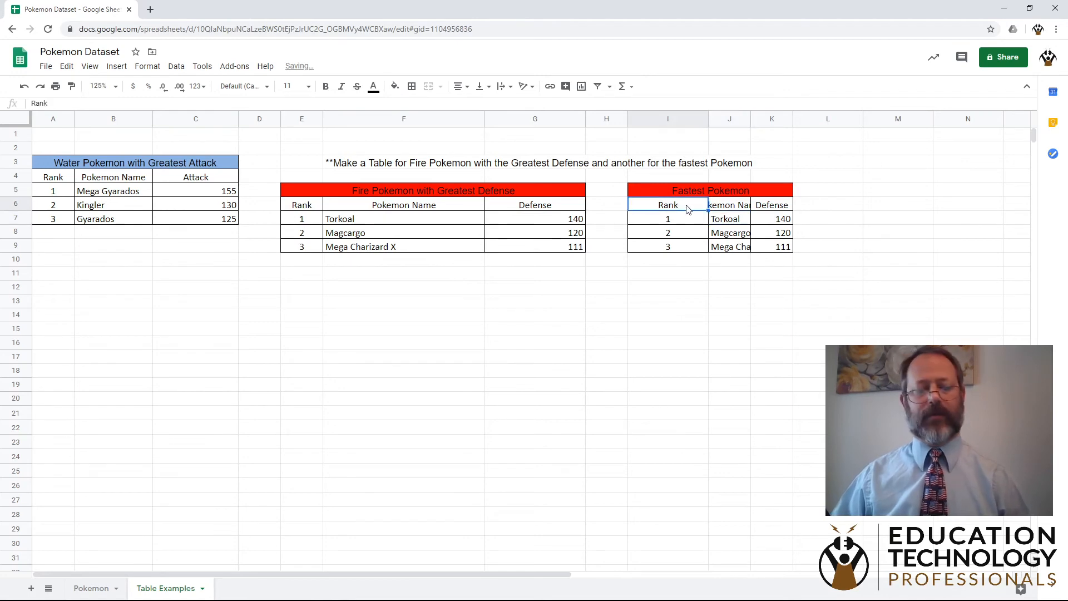
type("Name")
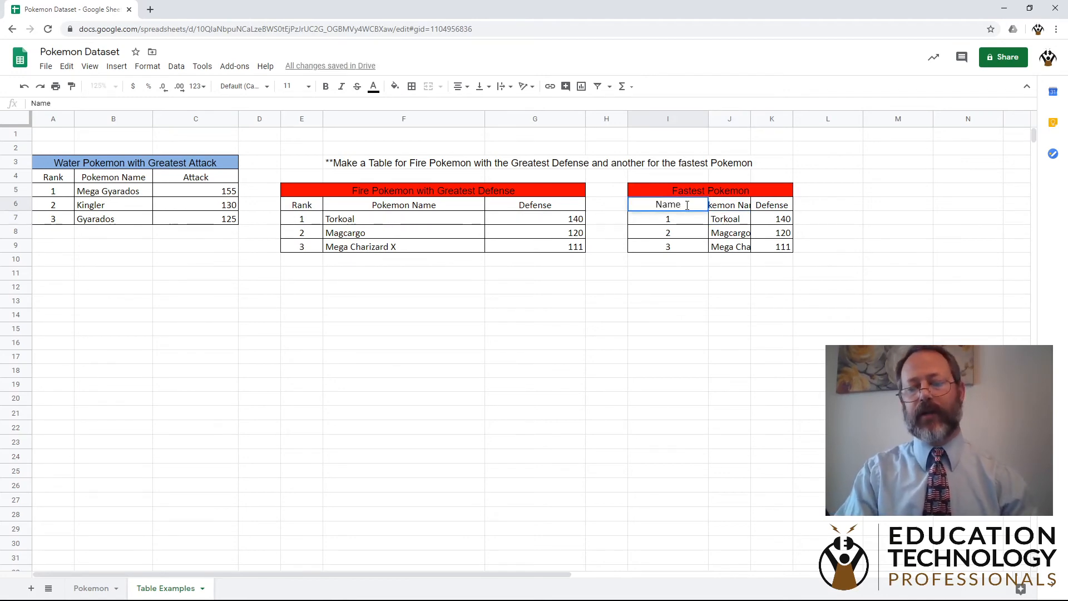
key("Tab")
type("Speed")
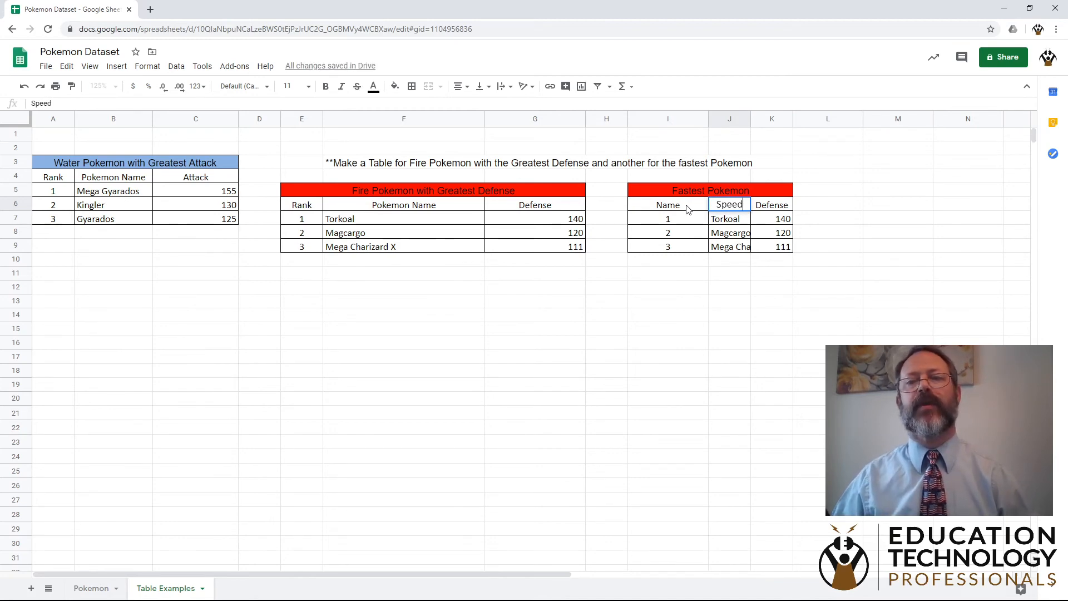
left_click(805, 280)
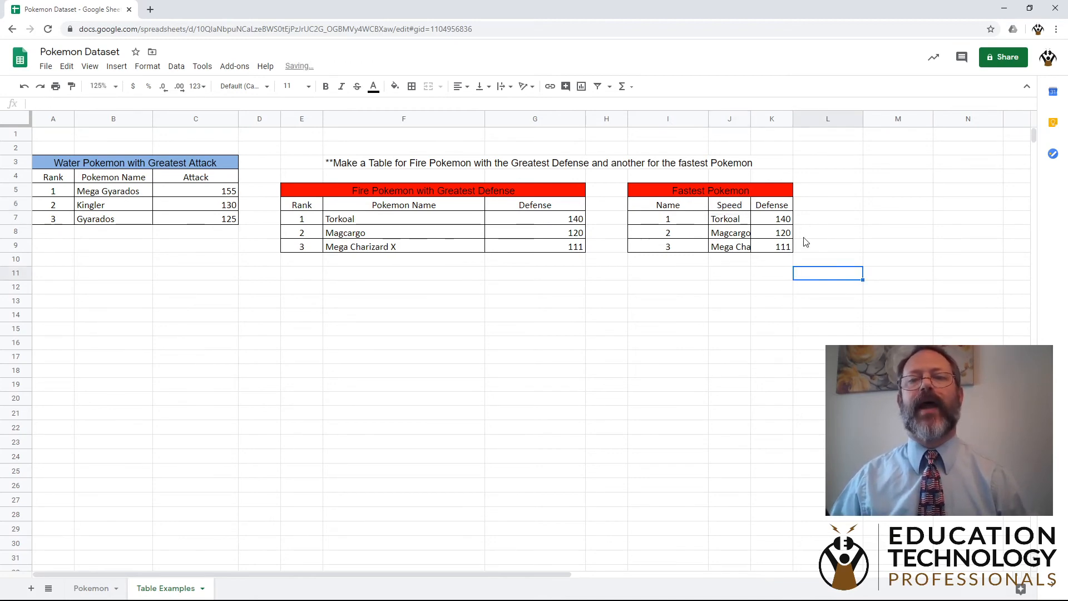
Delete column K, which holds the duplicated Defense values.
left_click(773, 119)
right_click(773, 119)
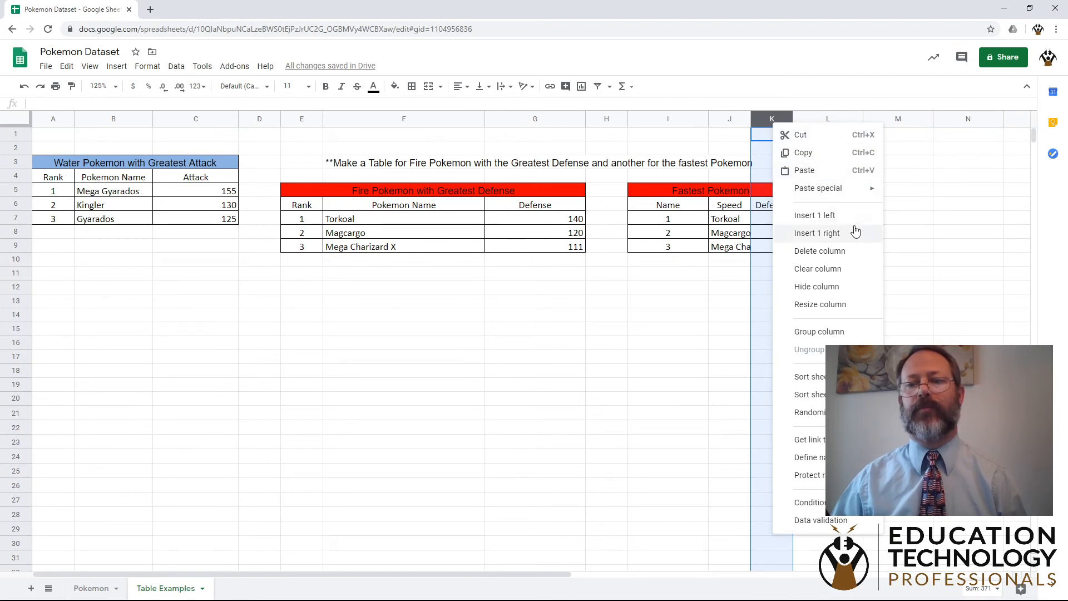
left_click(846, 251)
left_click(723, 278)
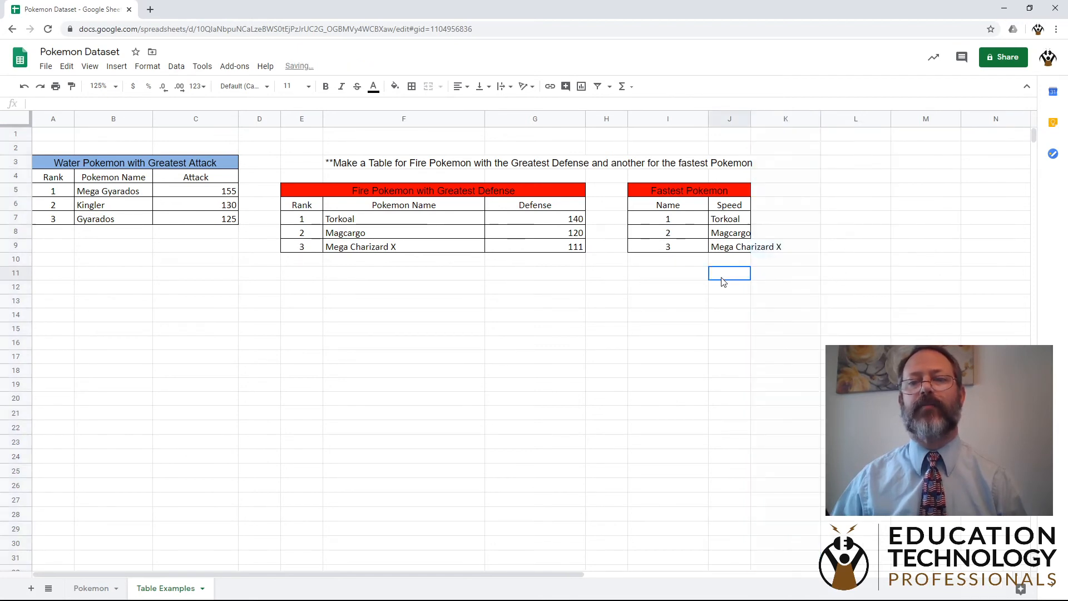
Clear the contents of I8:J10 and delete the cells I8:J9 below the Fastest Pokemon table's first data row.
left_click_drag(649, 233, 743, 257)
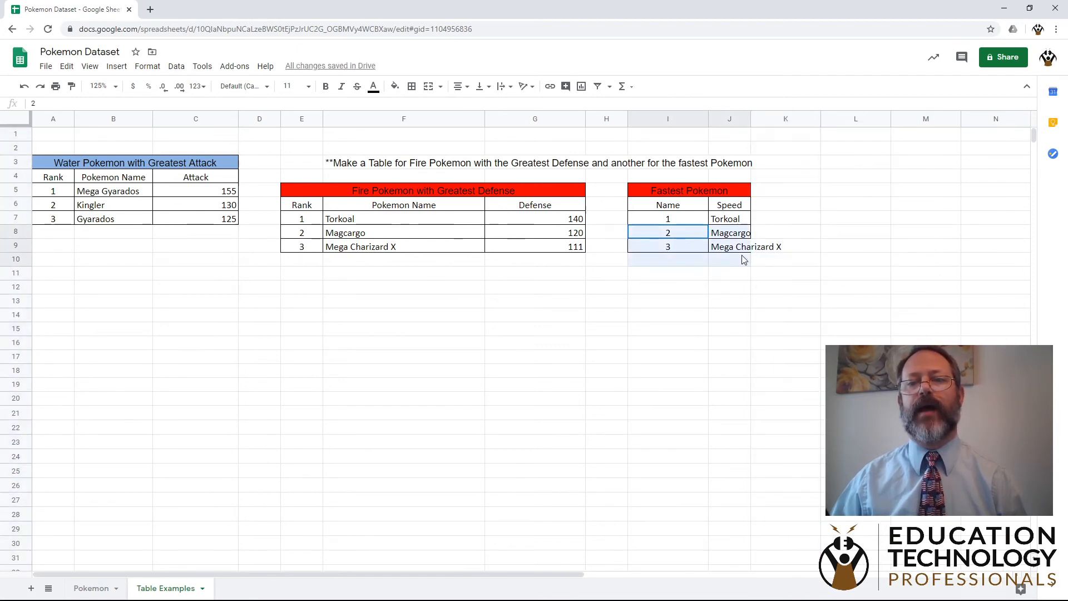
key("Delete")
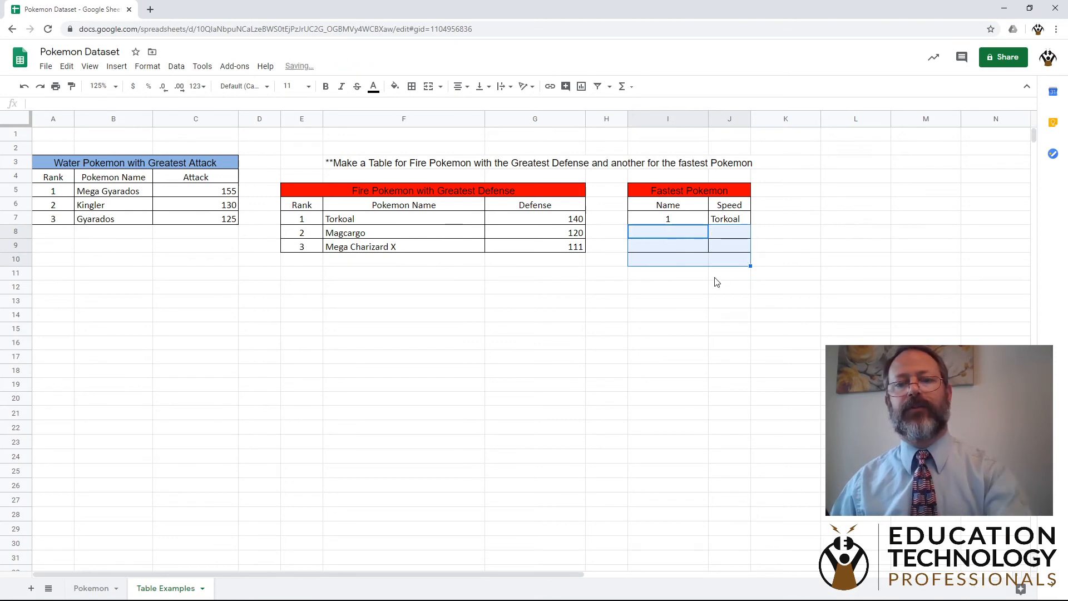
left_click(718, 276)
left_click_drag(647, 233, 725, 252)
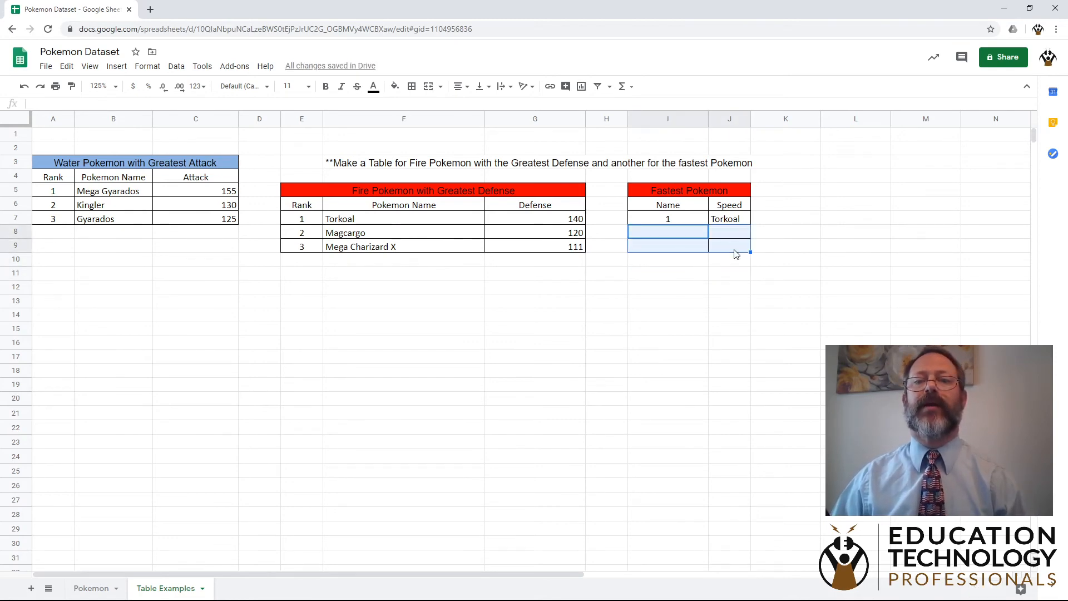
right_click(685, 238)
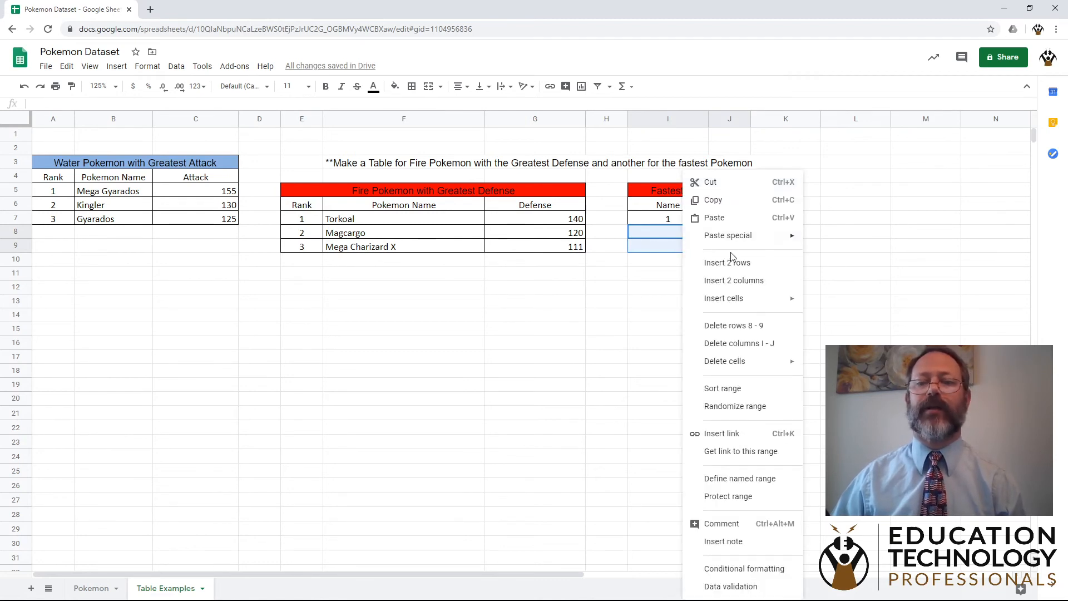
mouse_move(801, 362)
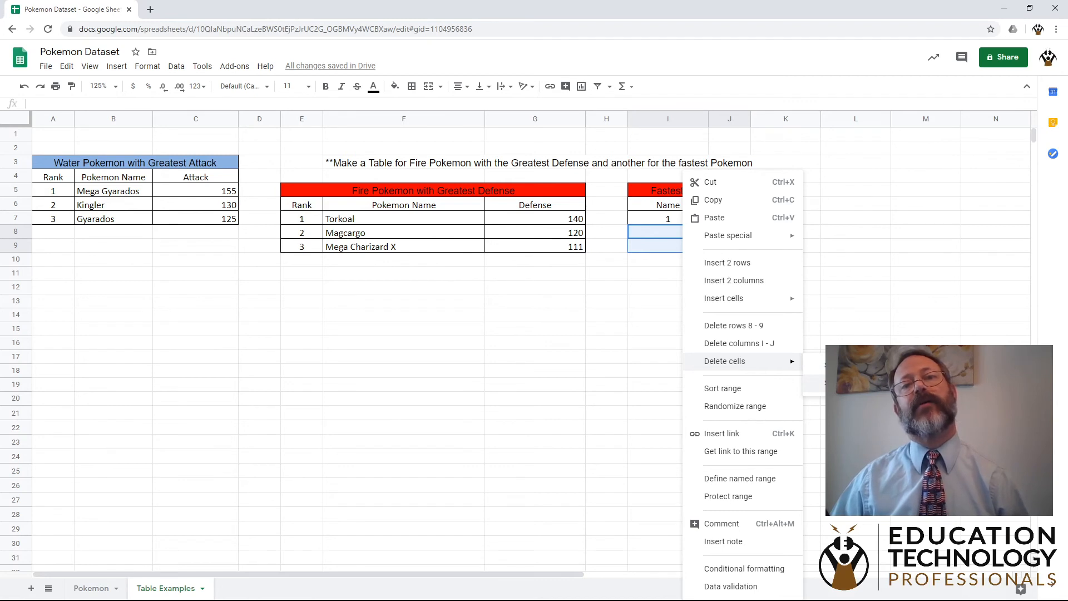
left_click(817, 382)
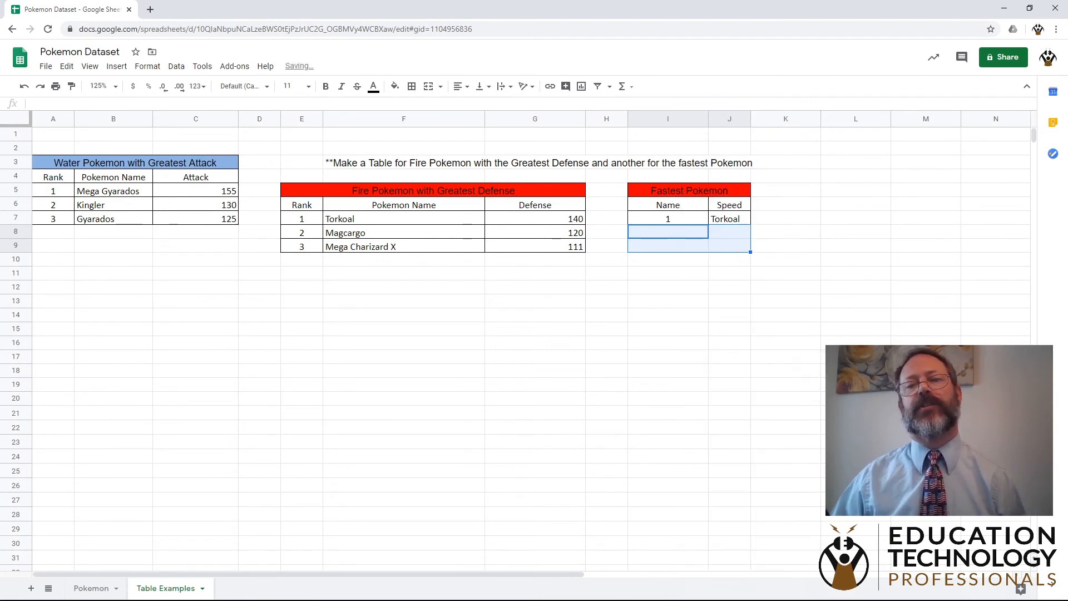
left_click(710, 306)
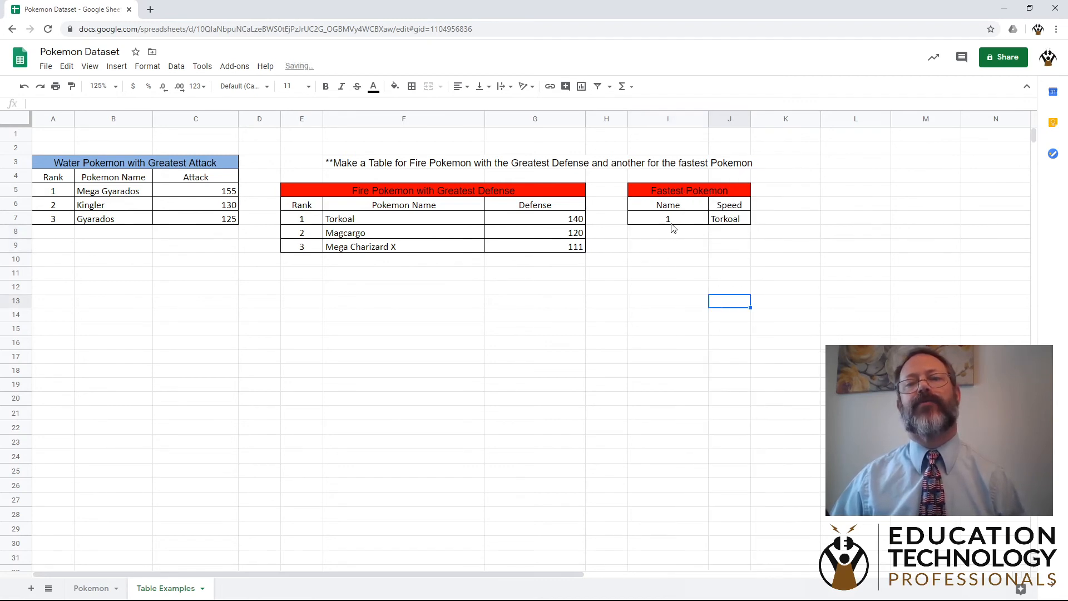
Clear the contents of I7 and J7 in the Fastest Pokemon table.
left_click(672, 222)
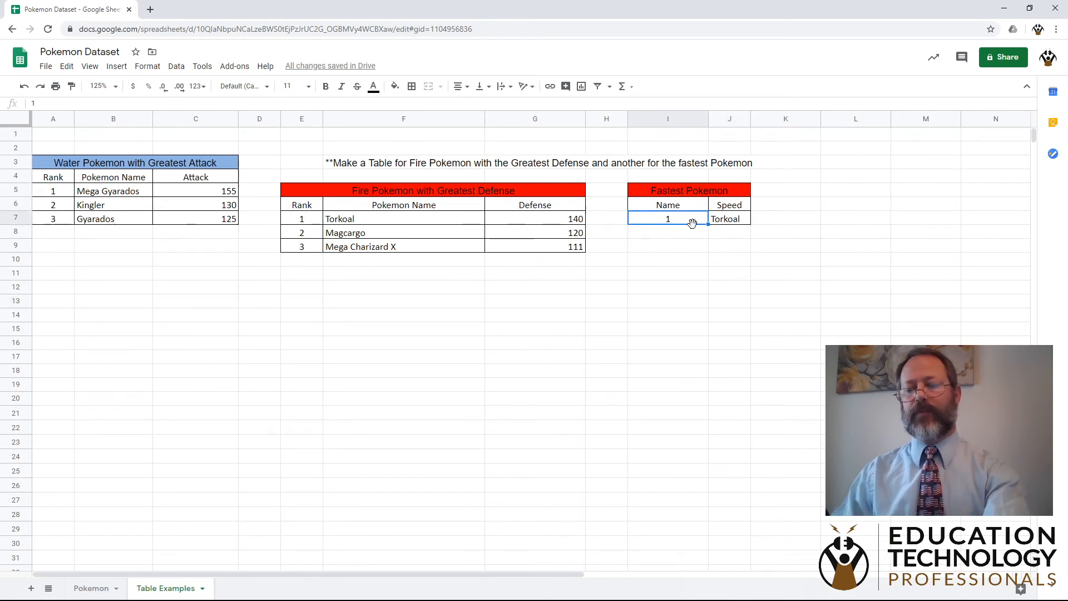
key("Delete")
key("Right")
key("Delete")
key("Left")
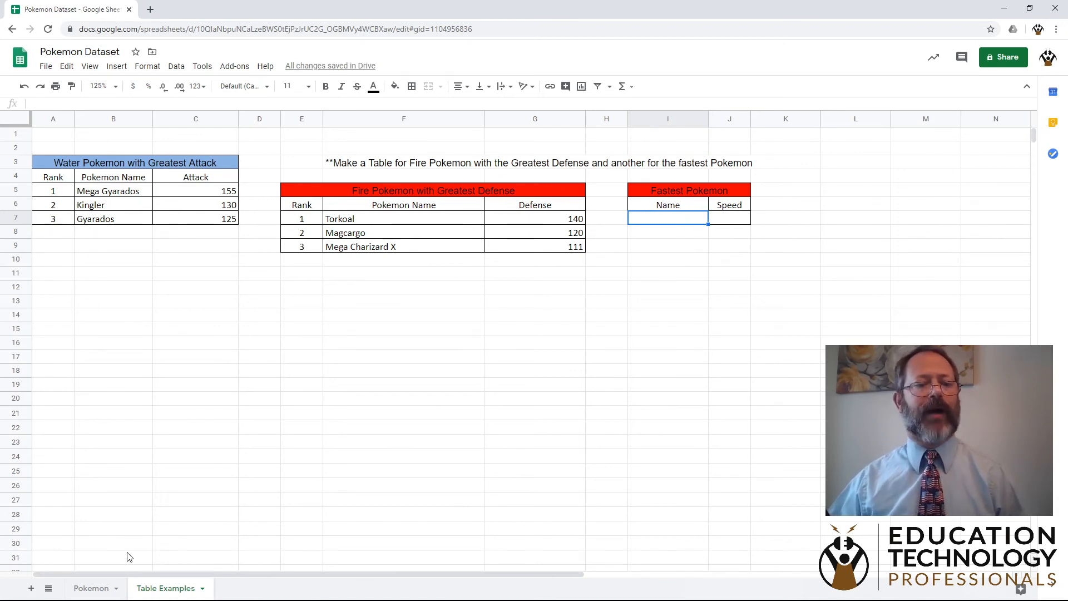
On the Pokemon sheet, reset the Defense and Type column filters so that all values are selected.
left_click(98, 585)
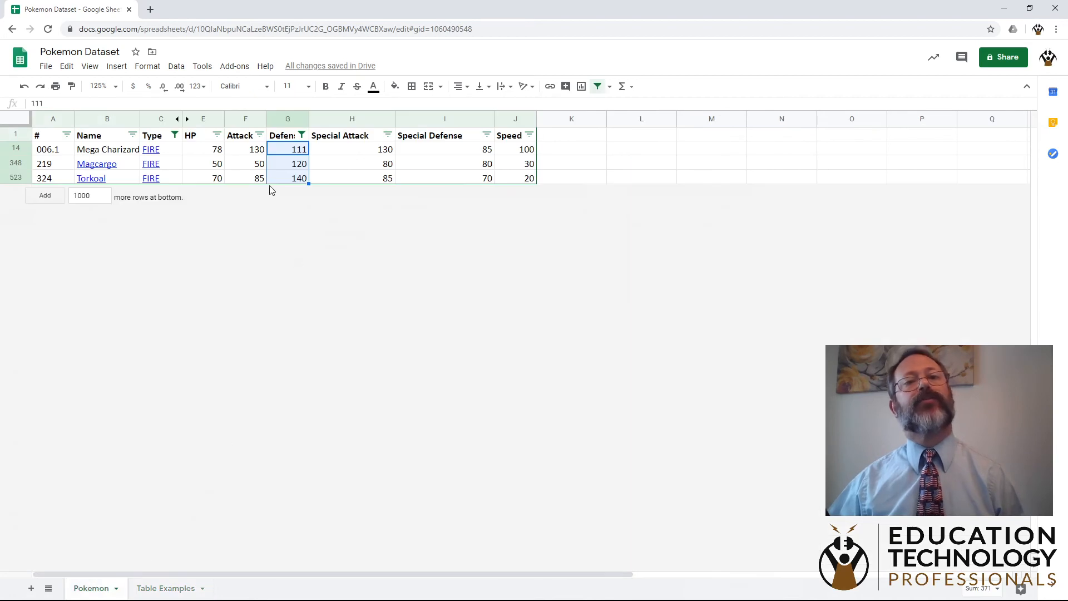
left_click(302, 134)
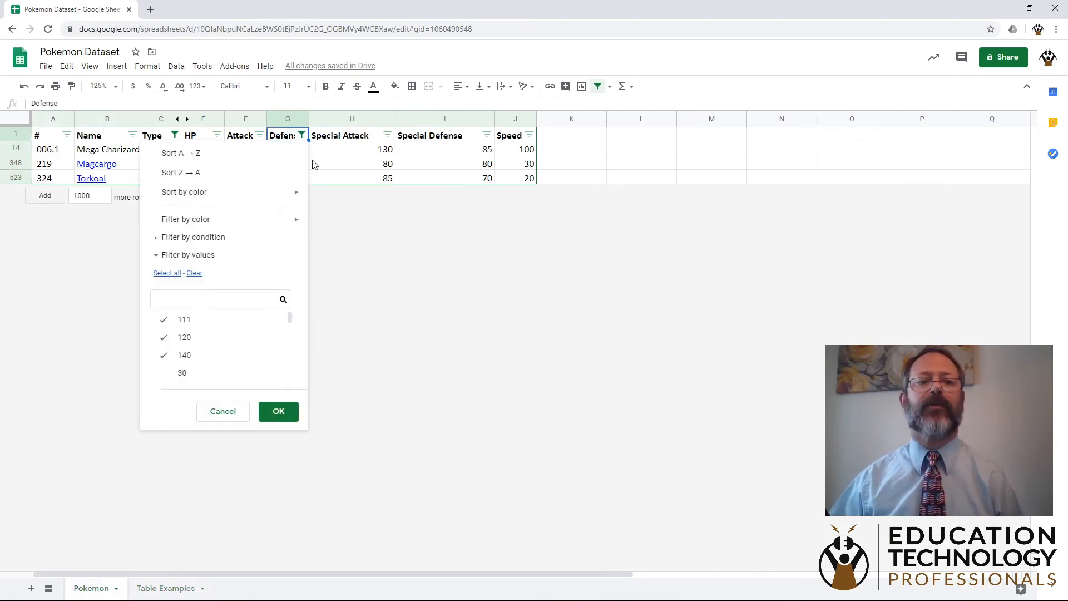
left_click(171, 274)
left_click(276, 409)
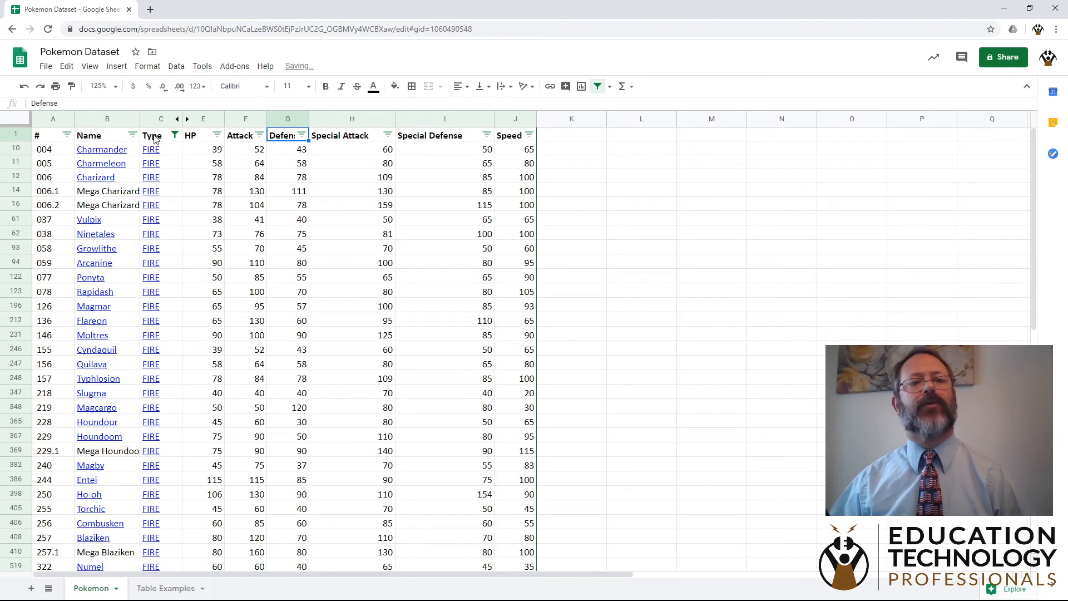
left_click(174, 135)
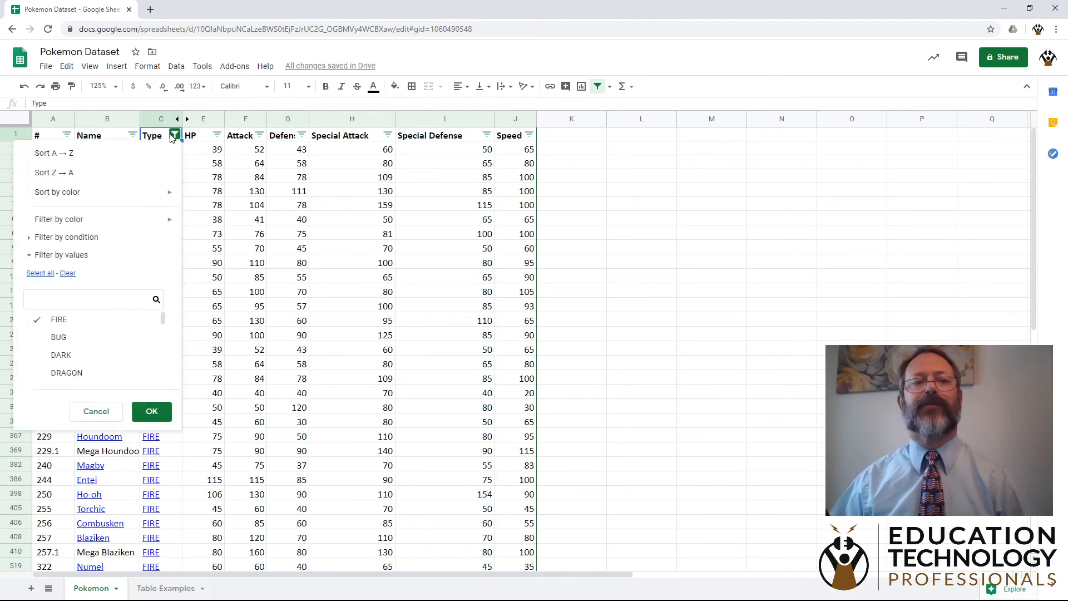
left_click(40, 272)
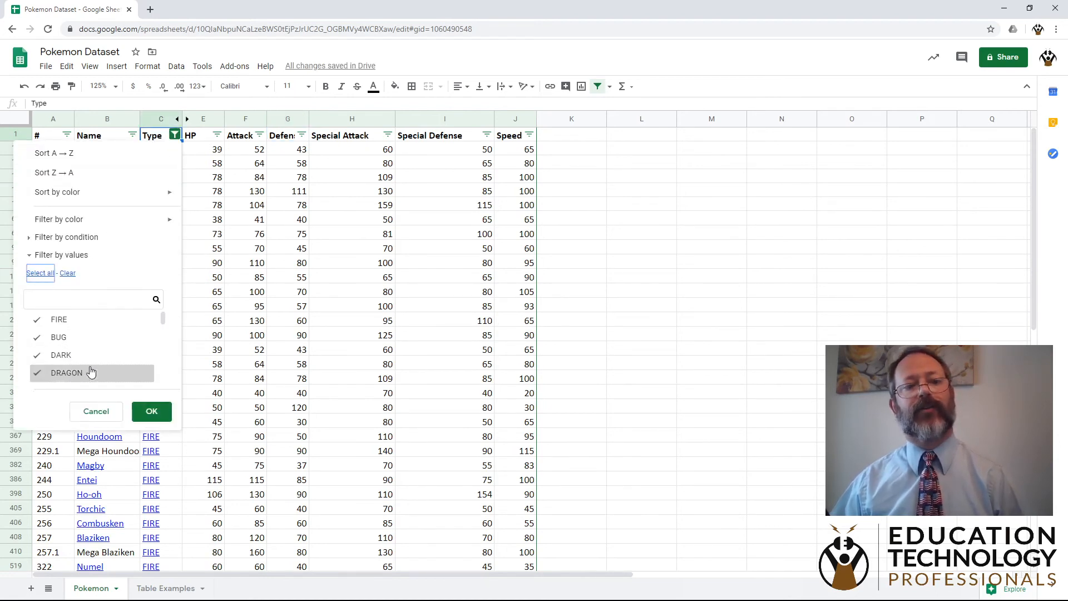
left_click(150, 412)
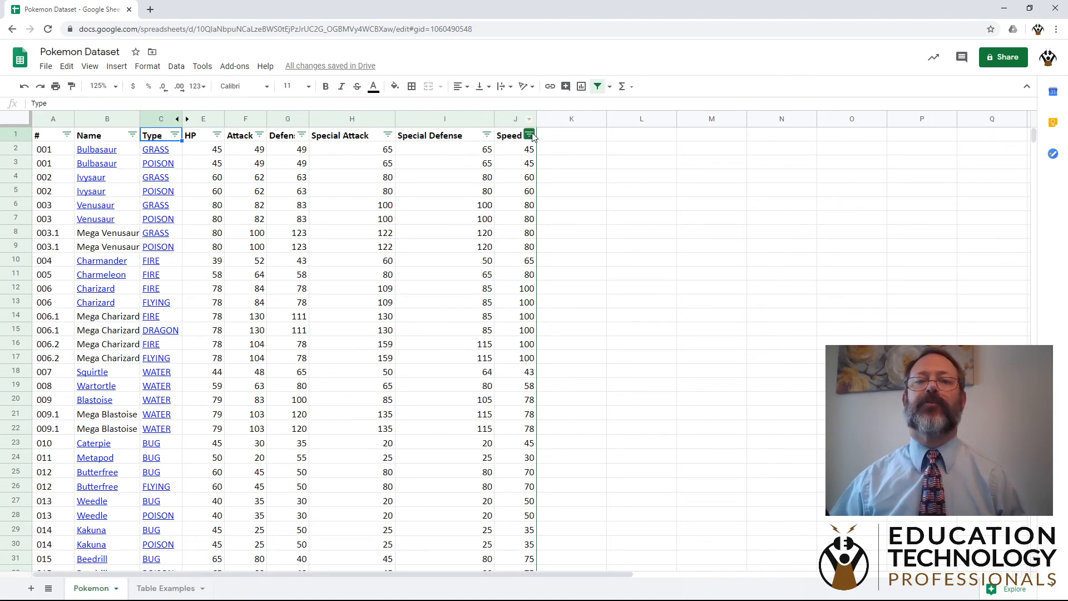
Filter the Speed column by values to show only 180.
left_click(529, 136)
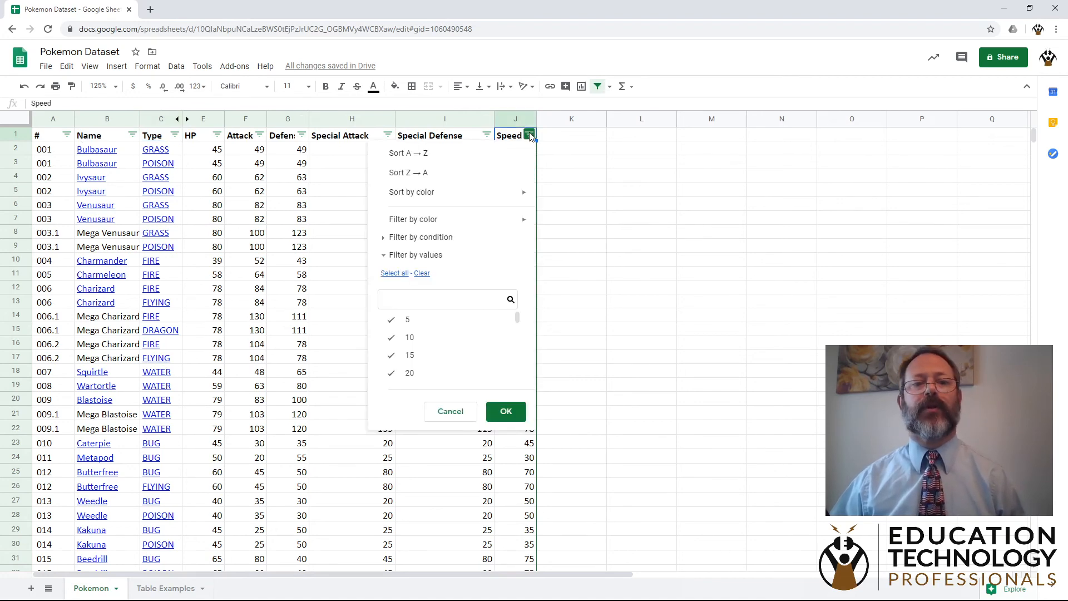
left_click(420, 278)
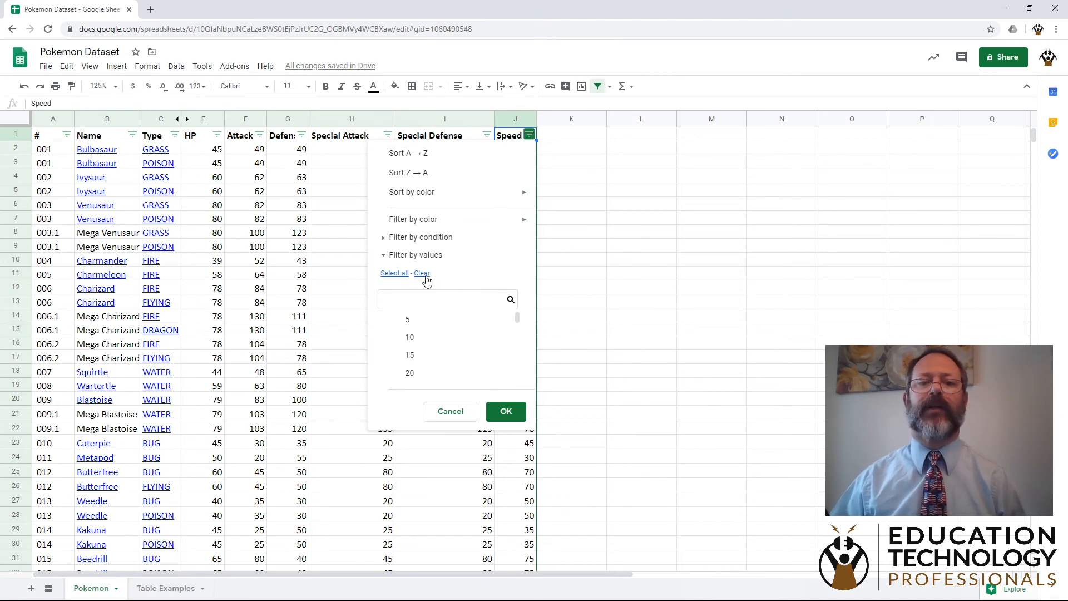
left_click_drag(517, 317, 511, 400)
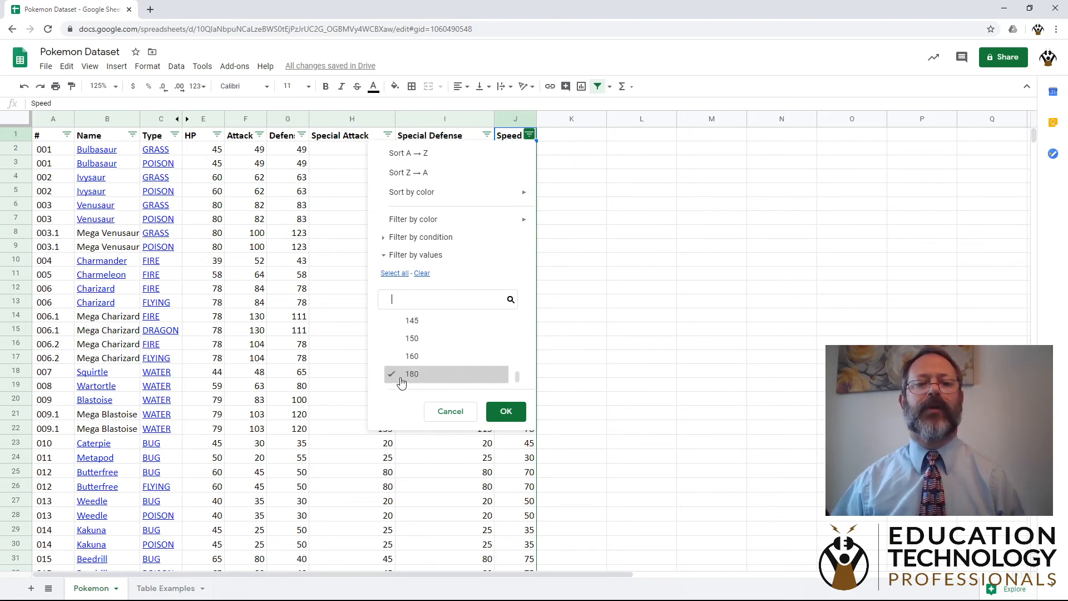
left_click(505, 412)
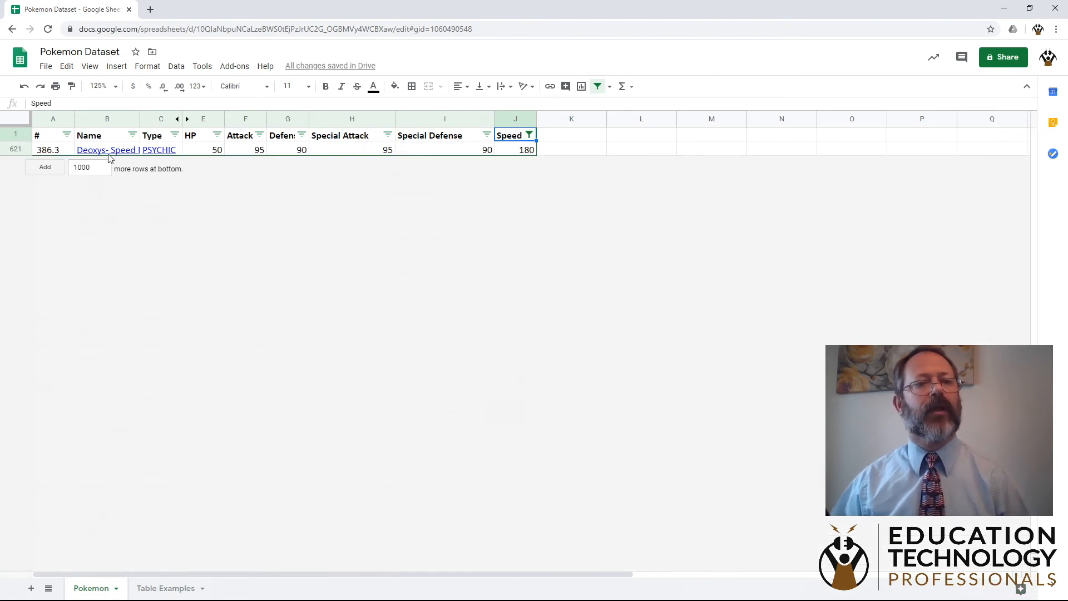
Copy the filtered Pokemon's name into I7 of the Table Examples sheet as values only, and widen column I to fit it.
mouse_move(109, 155)
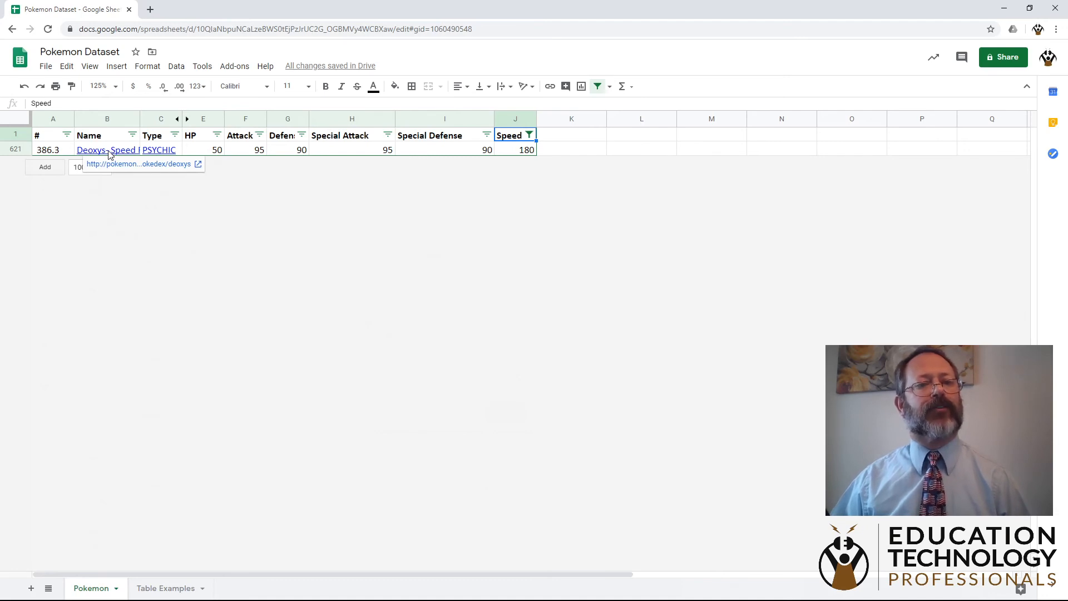
left_click(110, 154)
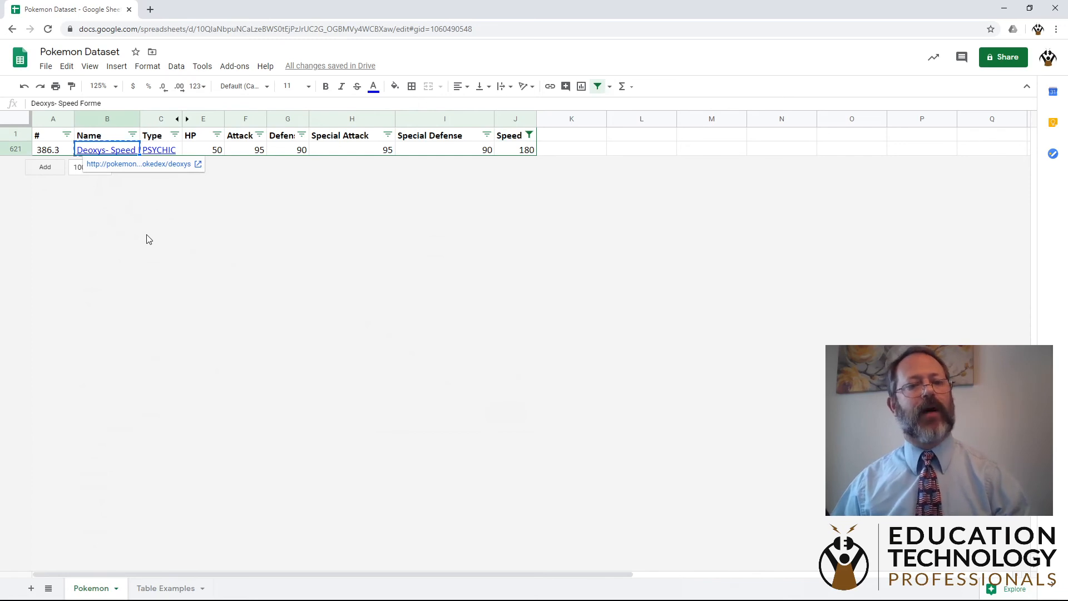
key("ctrl+c")
left_click(173, 590)
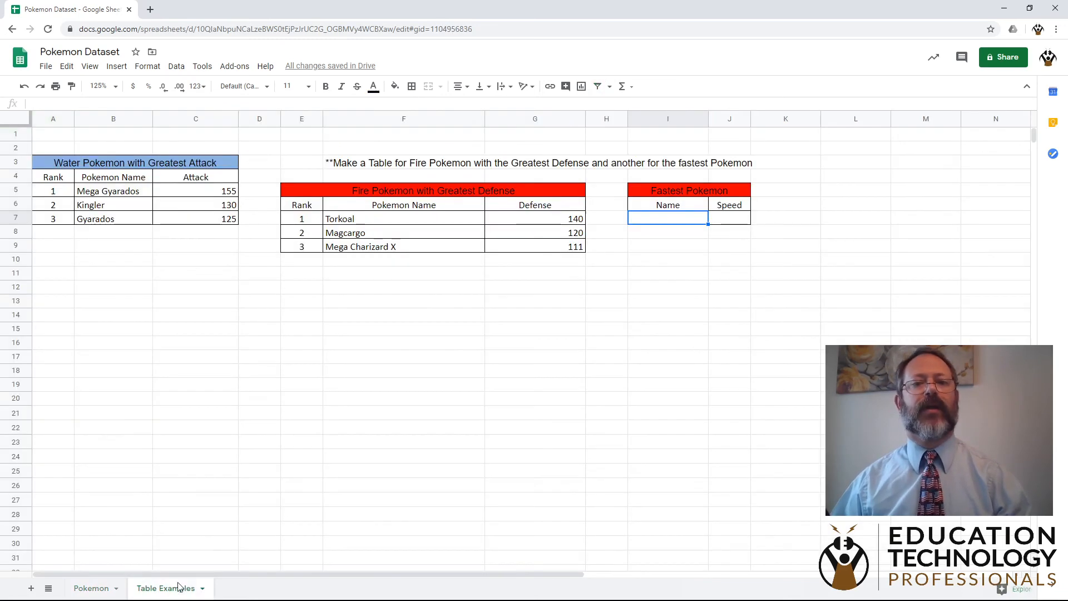
right_click(643, 222)
mouse_move(692, 261)
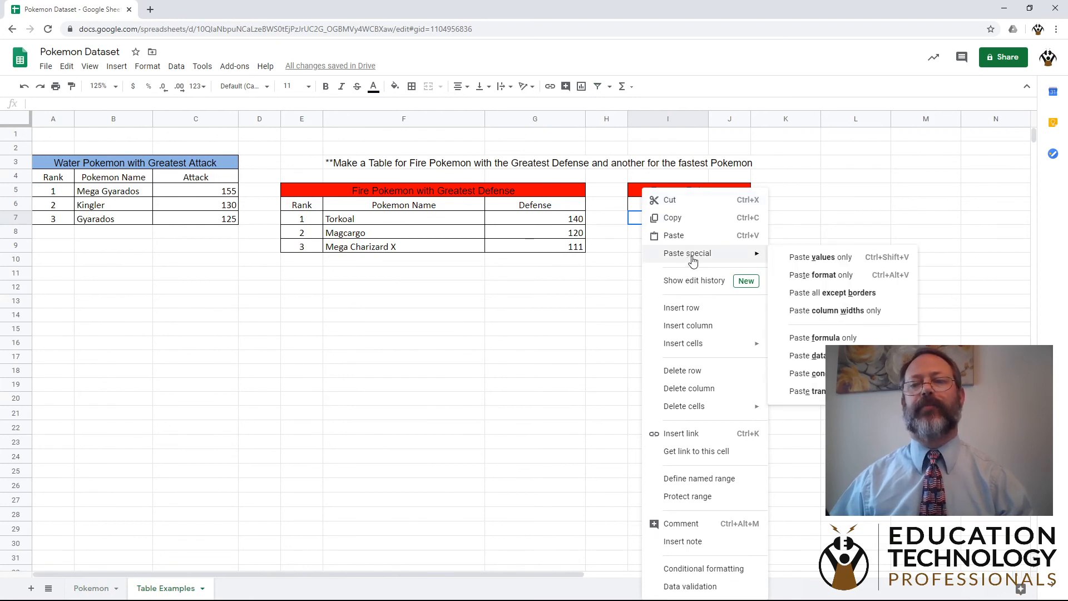
left_click(802, 258)
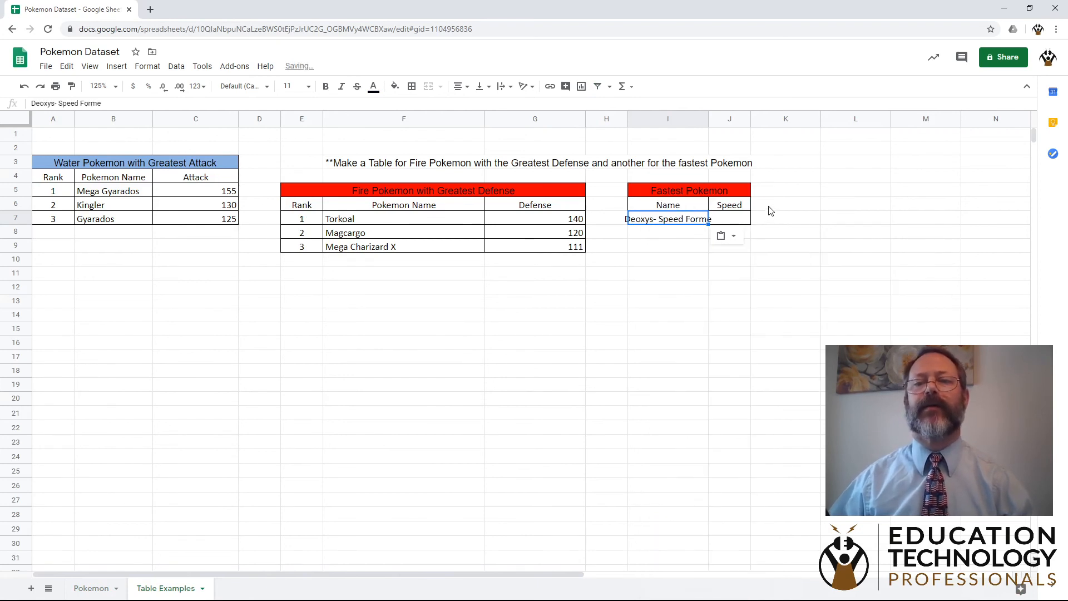
left_click_drag(709, 115, 728, 116)
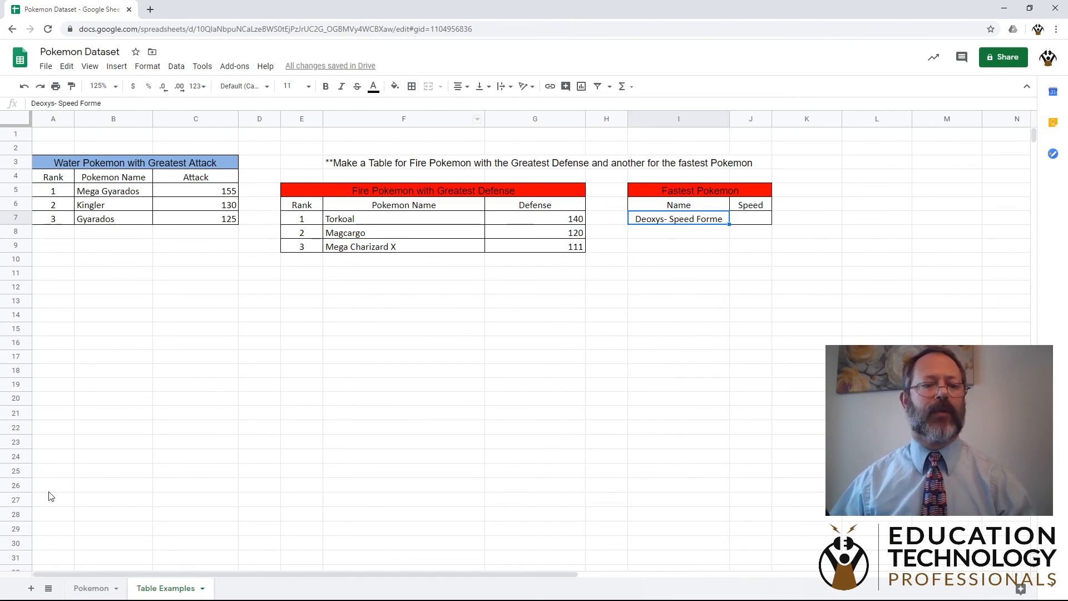
Copy the filtered Pokemon's Speed value from the Pokemon sheet into J7 of the Table Examples sheet as values only.
left_click(95, 589)
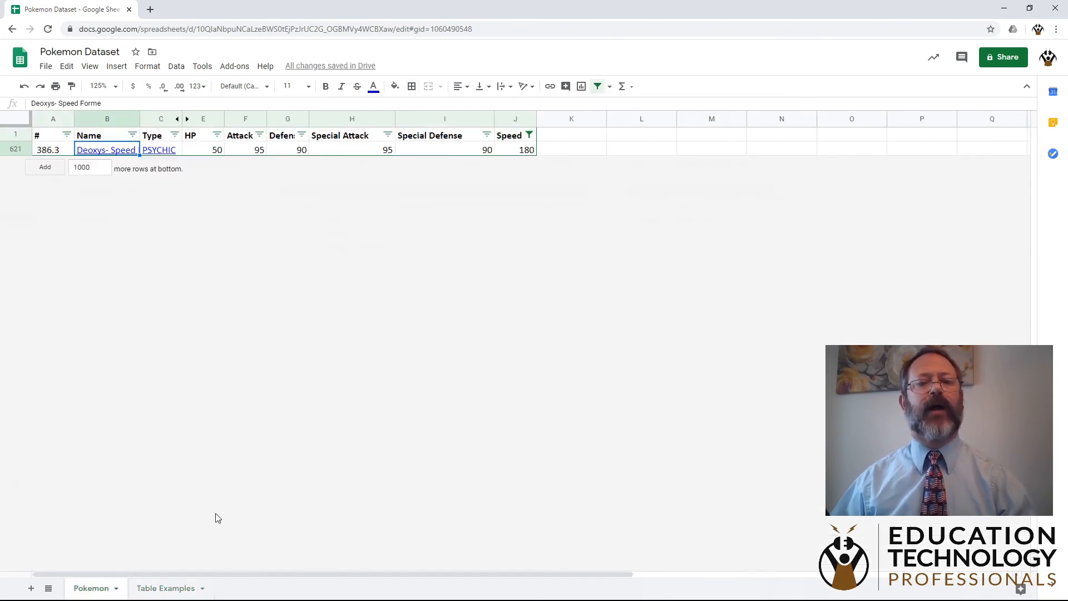
left_click(509, 150)
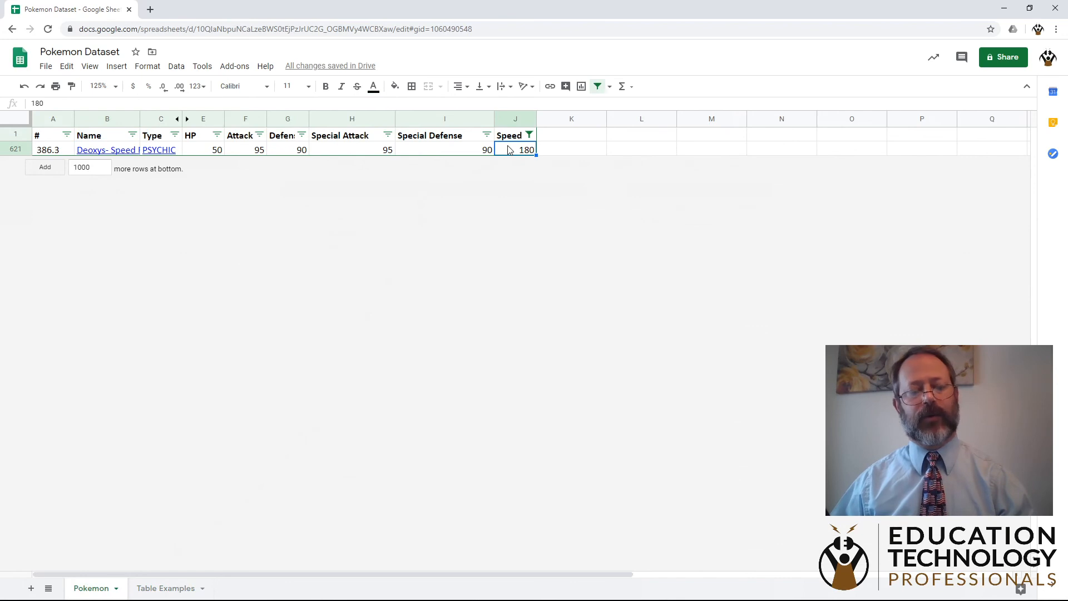
left_click(187, 585)
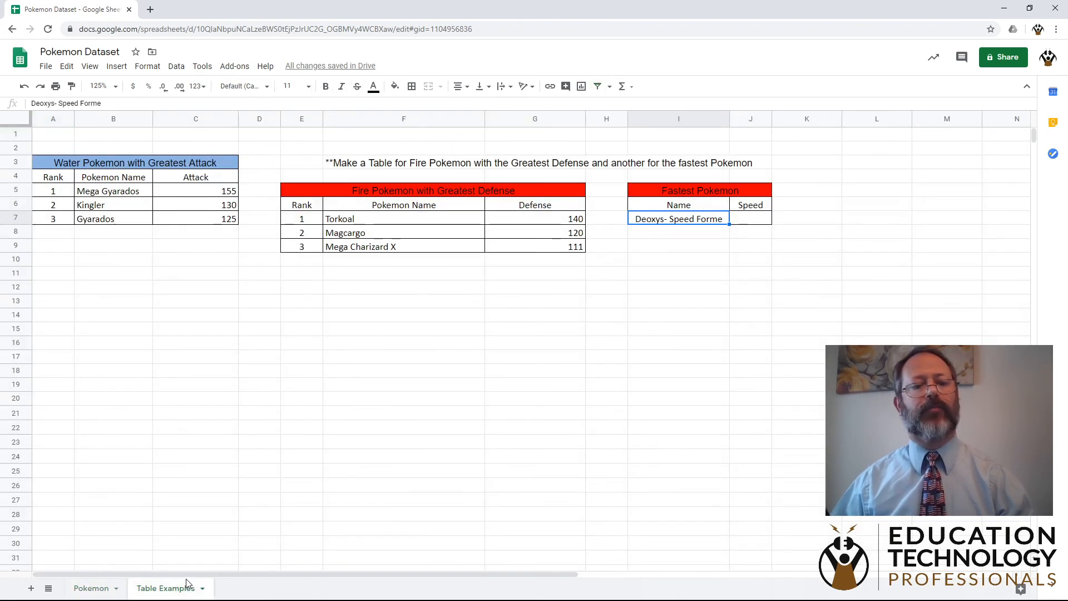
right_click(742, 219)
mouse_move(777, 261)
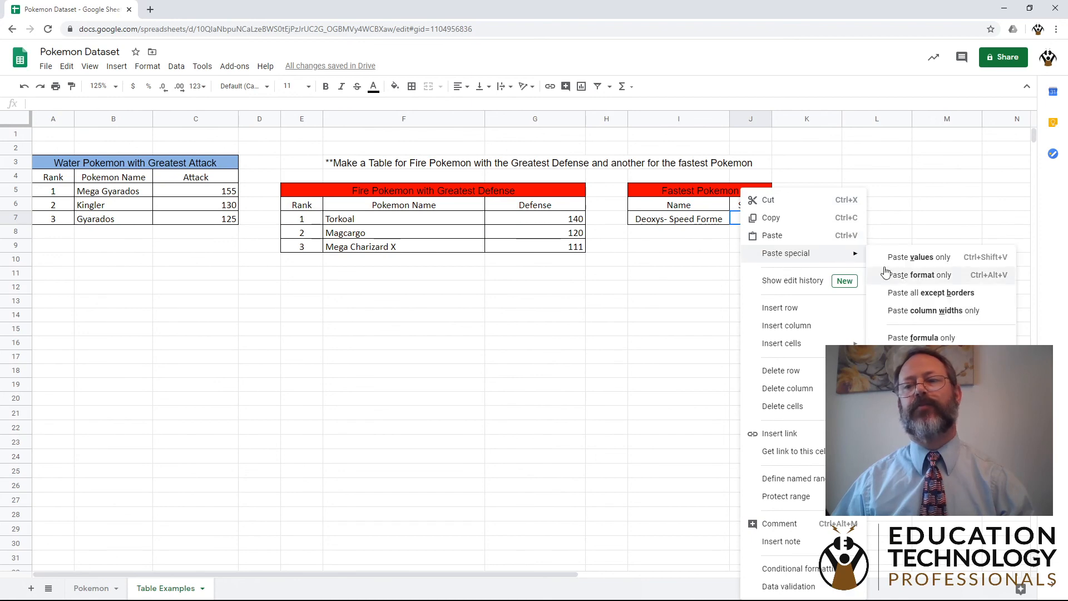
left_click(906, 259)
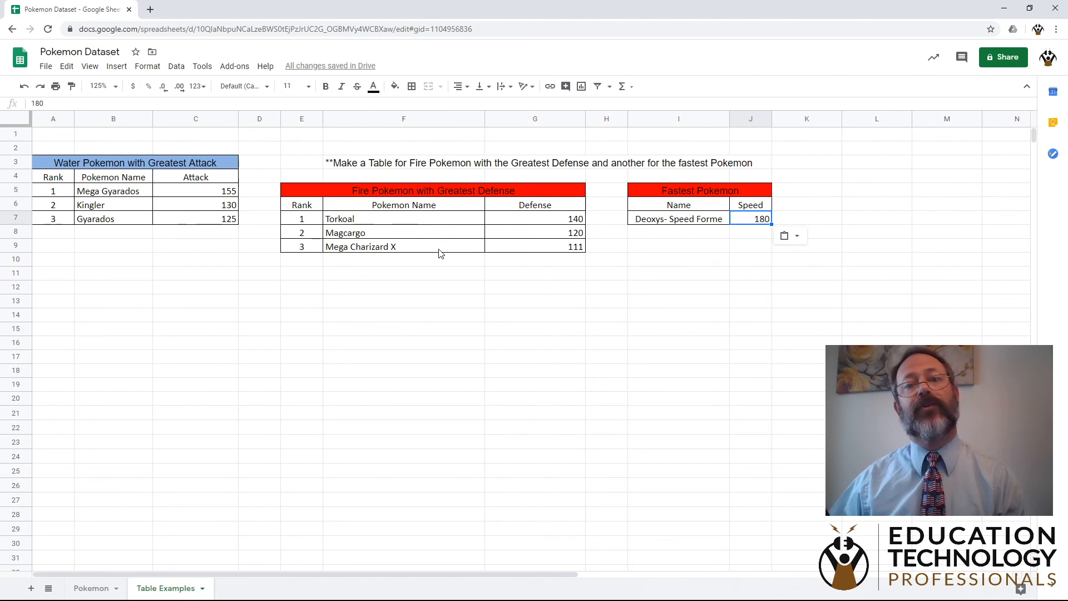
Change the fill color of the Fastest Pokemon title cell to white.
left_click(650, 194)
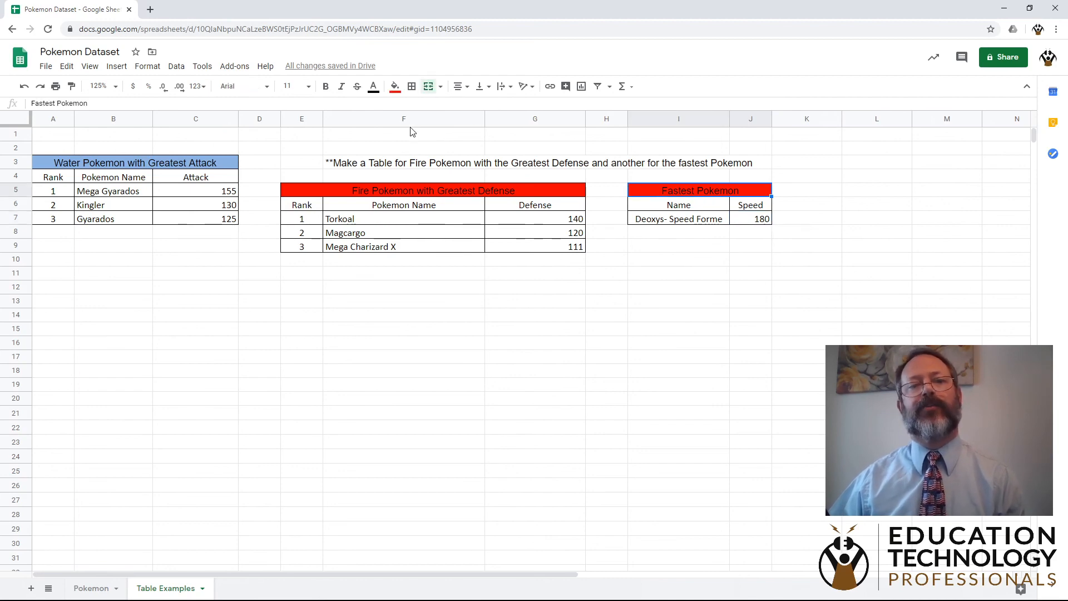
left_click(395, 86)
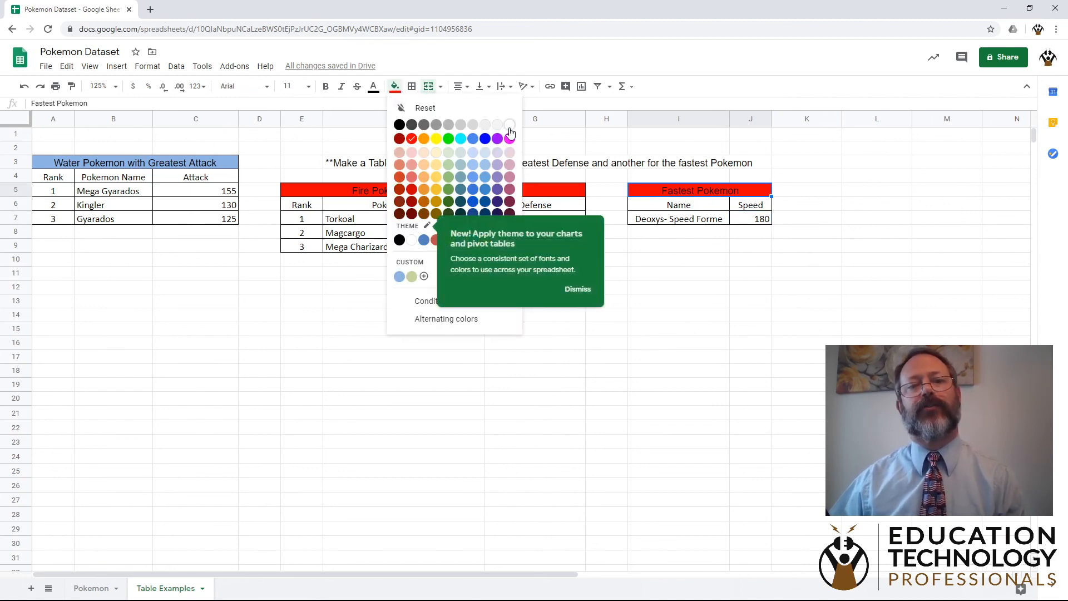
left_click(508, 134)
left_click(521, 292)
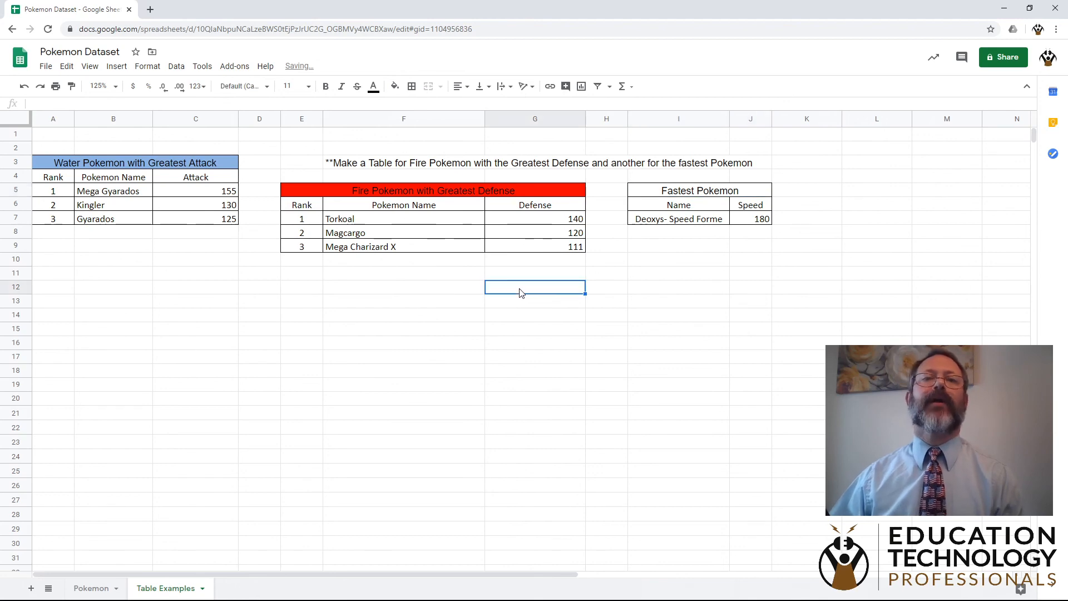